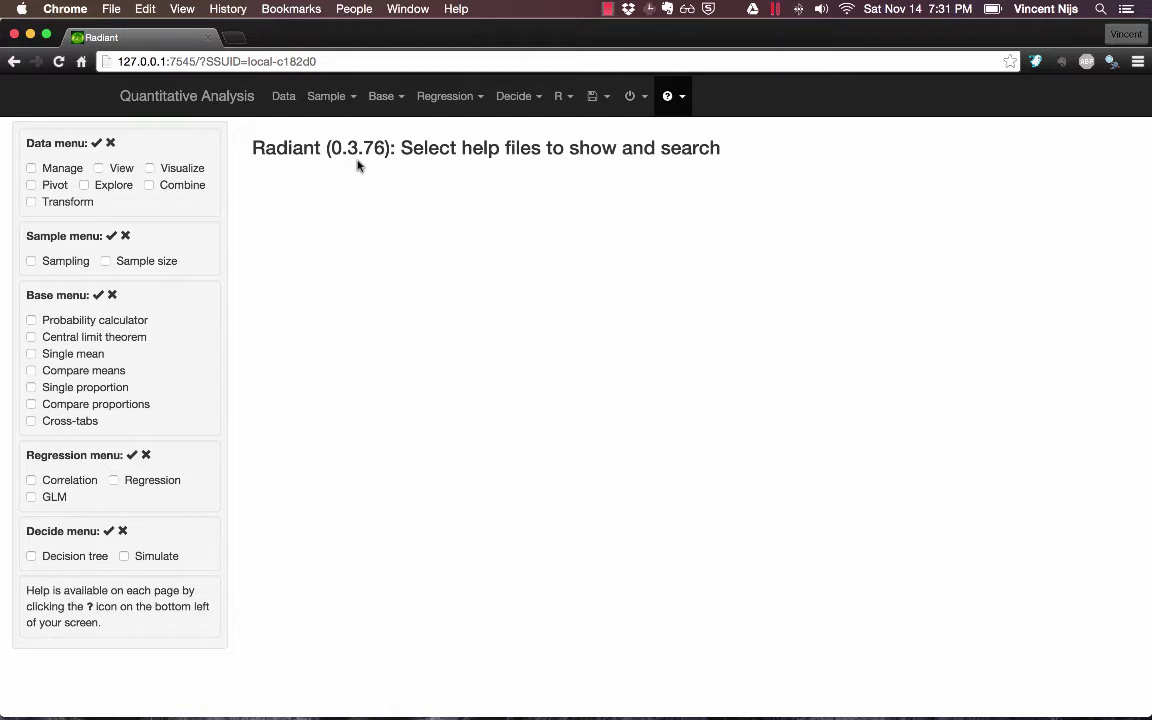
Load the previous app state from conley_fishery_state.rda in the simulation folder, using the state data type
{"action": "left_click", "coordinate": [284, 106]}
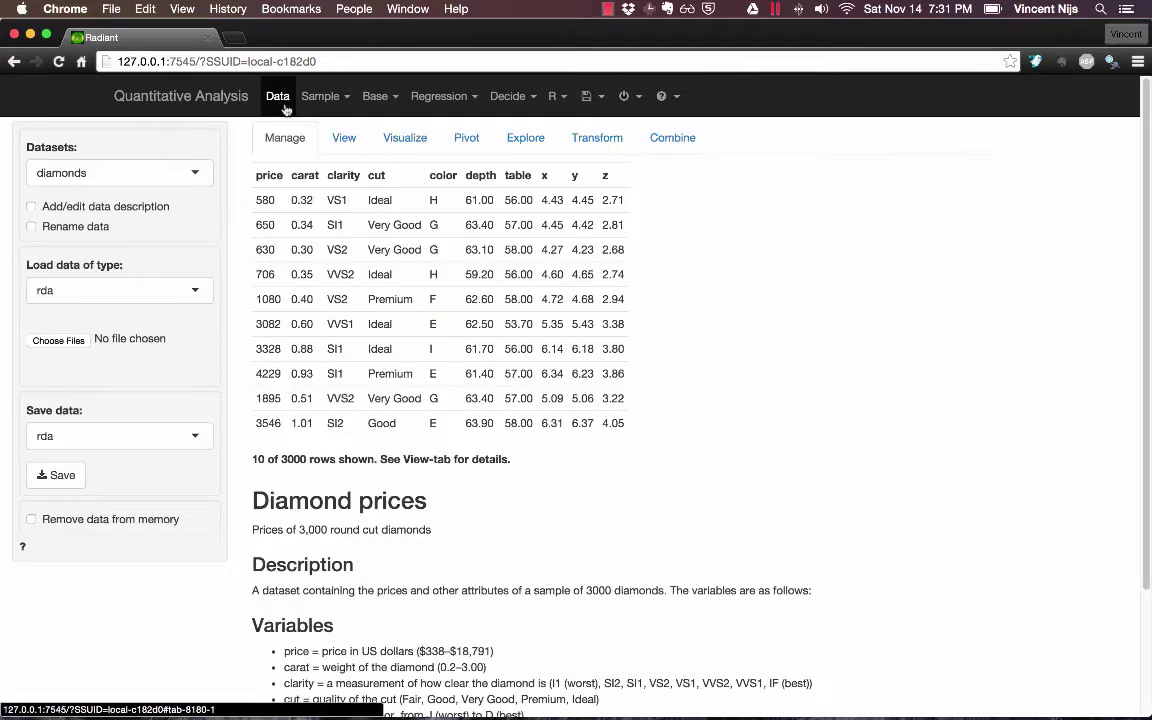
{"action": "left_click", "coordinate": [110, 290]}
{"action": "left_click", "coordinate": [77, 446]}
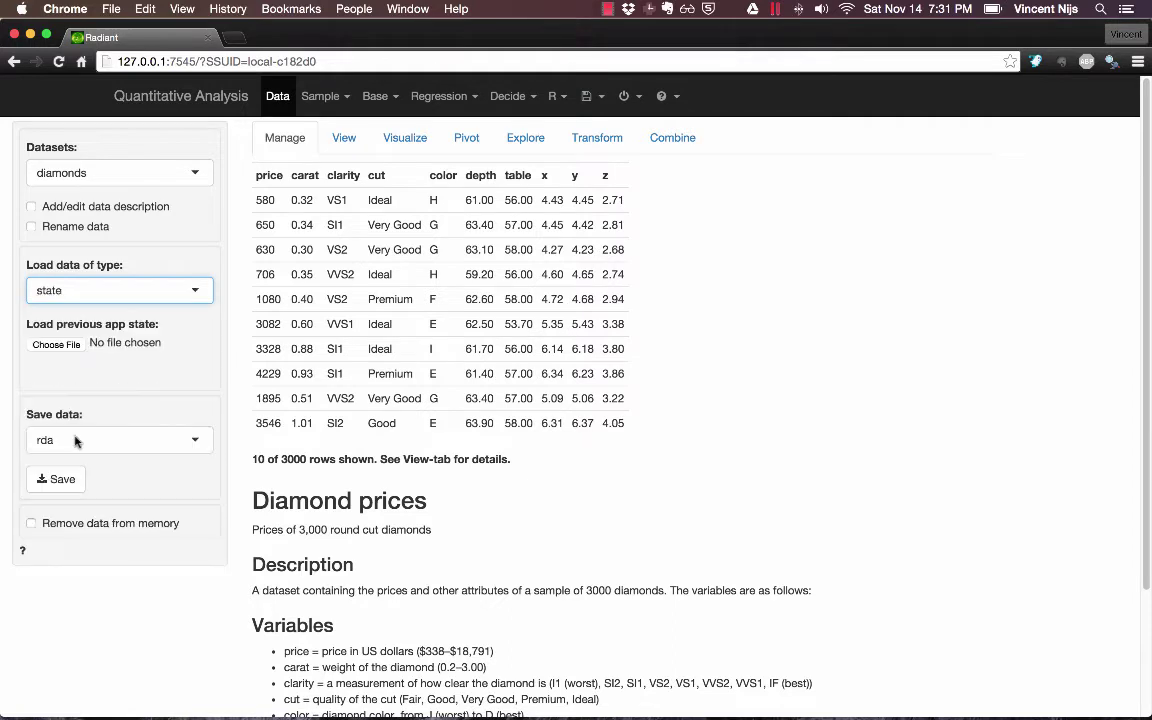
{"action": "left_click", "coordinate": [57, 344]}
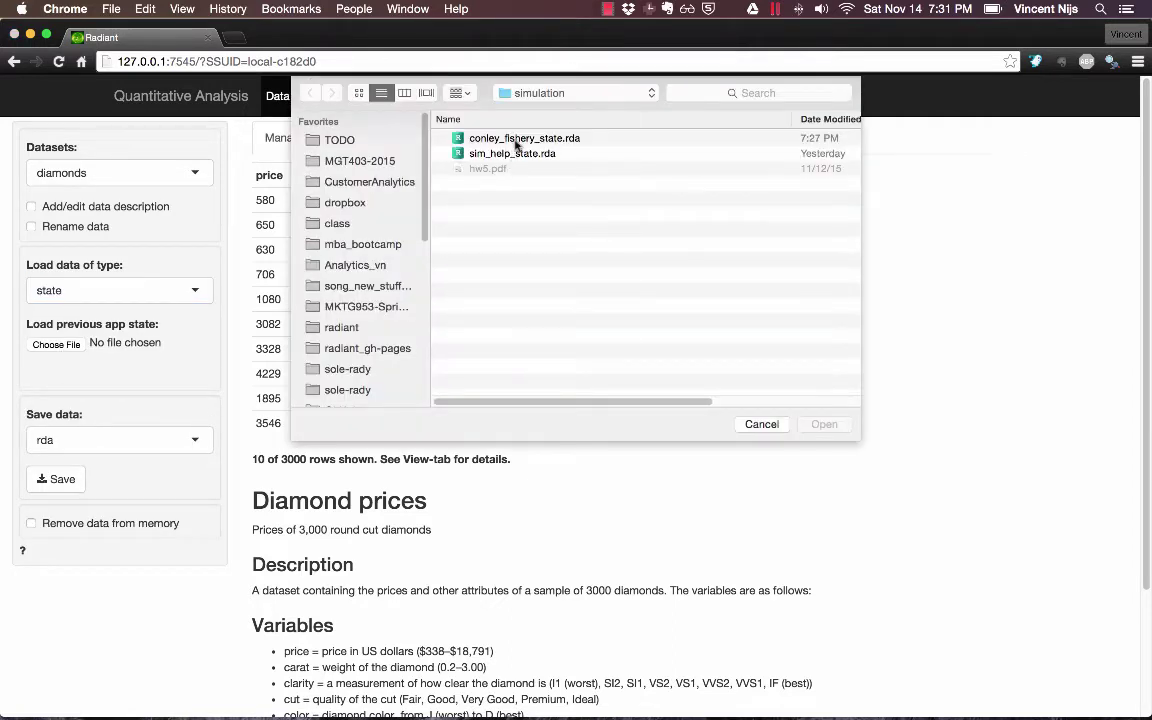
{"action": "key", "text": "super+Up"}
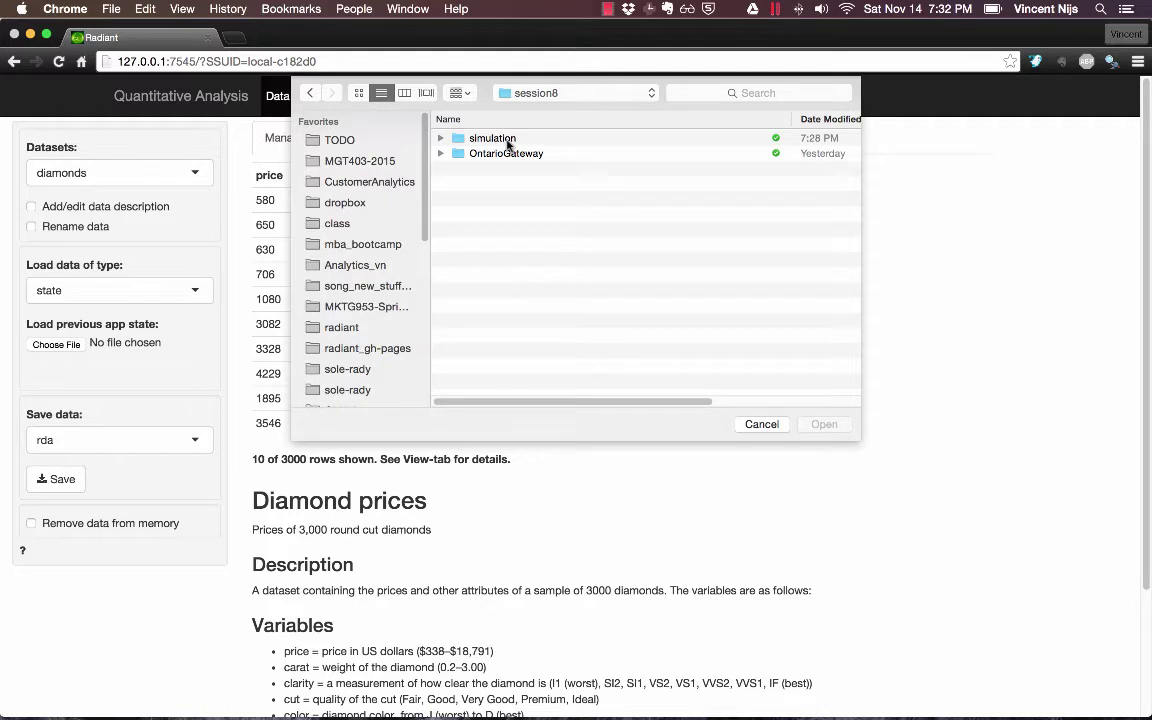
{"action": "double_click", "coordinate": [508, 142]}
{"action": "left_click", "coordinate": [490, 142]}
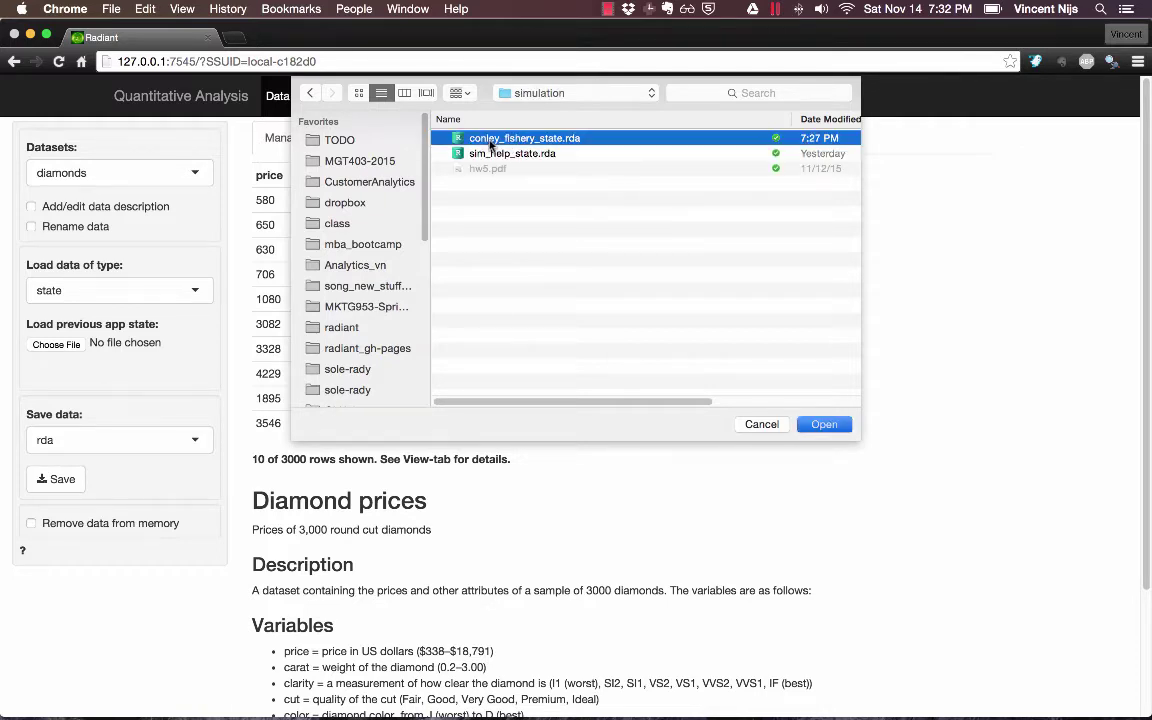
{"action": "double_click", "coordinate": [490, 142]}
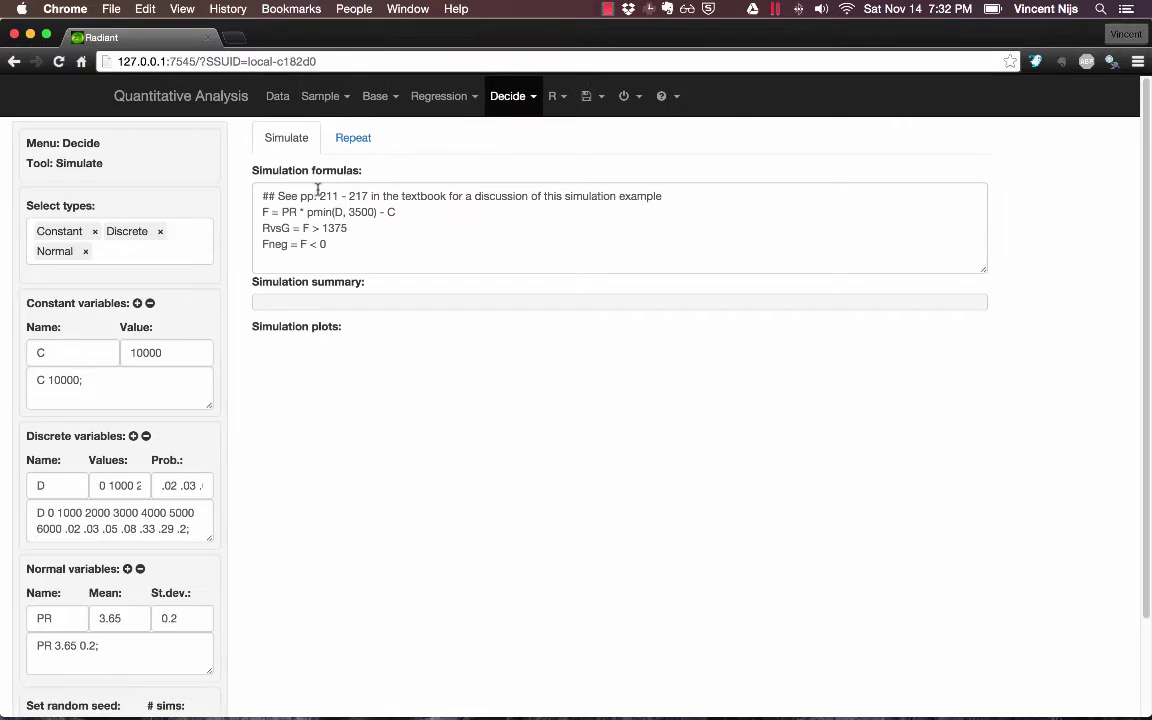
Examine the textbook page reference in the simulation formulas and the variable types available for the simulation
{"action": "left_click_drag", "start_coordinate": [319, 195], "coordinate": [367, 196]}
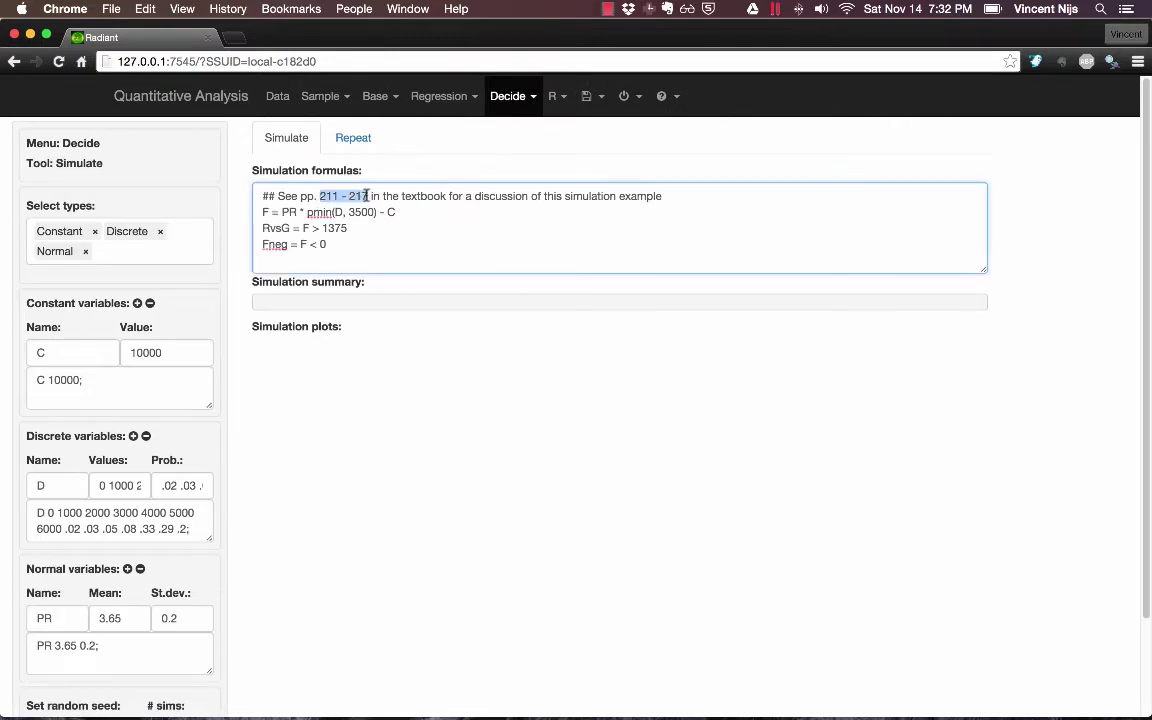
{"action": "left_click", "coordinate": [426, 196]}
{"action": "left_click", "coordinate": [150, 256]}
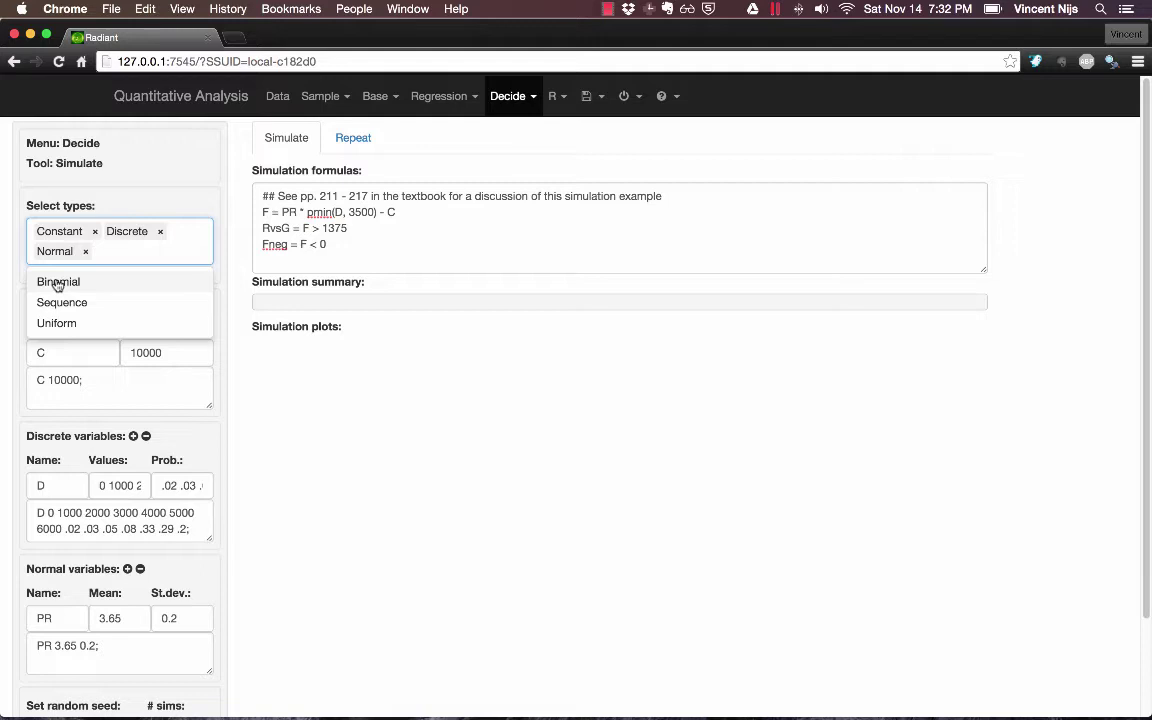
{"action": "left_click", "coordinate": [111, 186]}
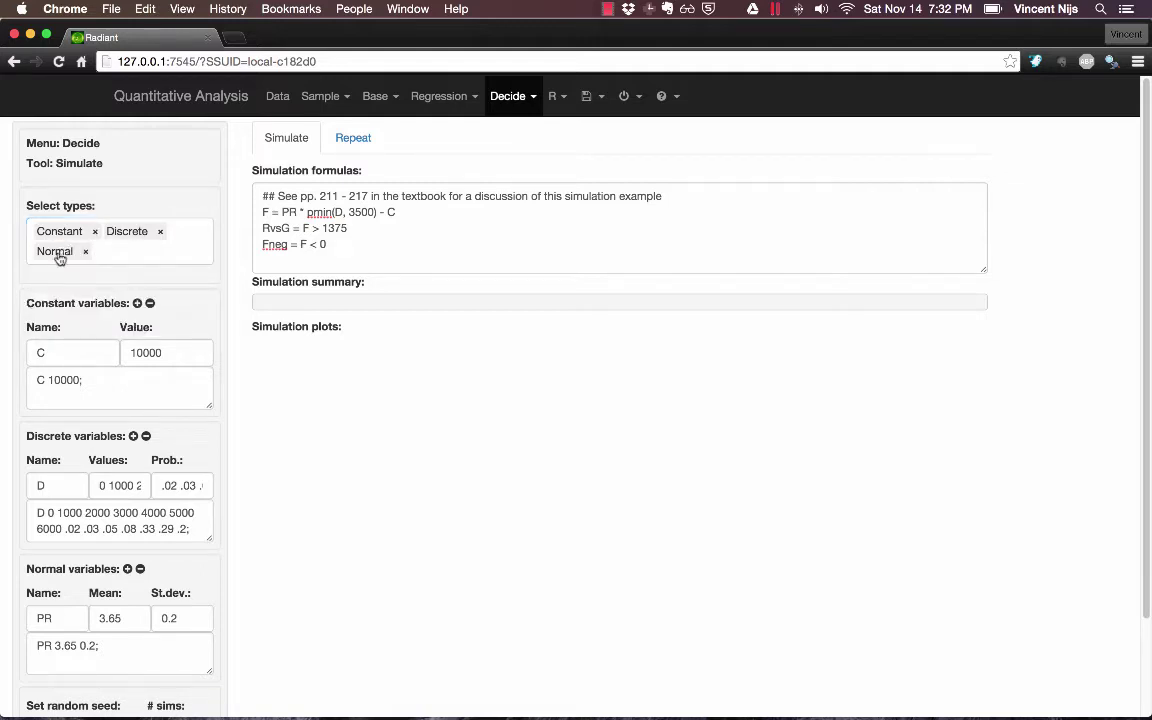
Add a duplicate constant variable C with value 10000, and remove the duplicate again
{"action": "scroll", "coordinate": [75, 310], "scroll_direction": "down", "scroll_amount": 3}
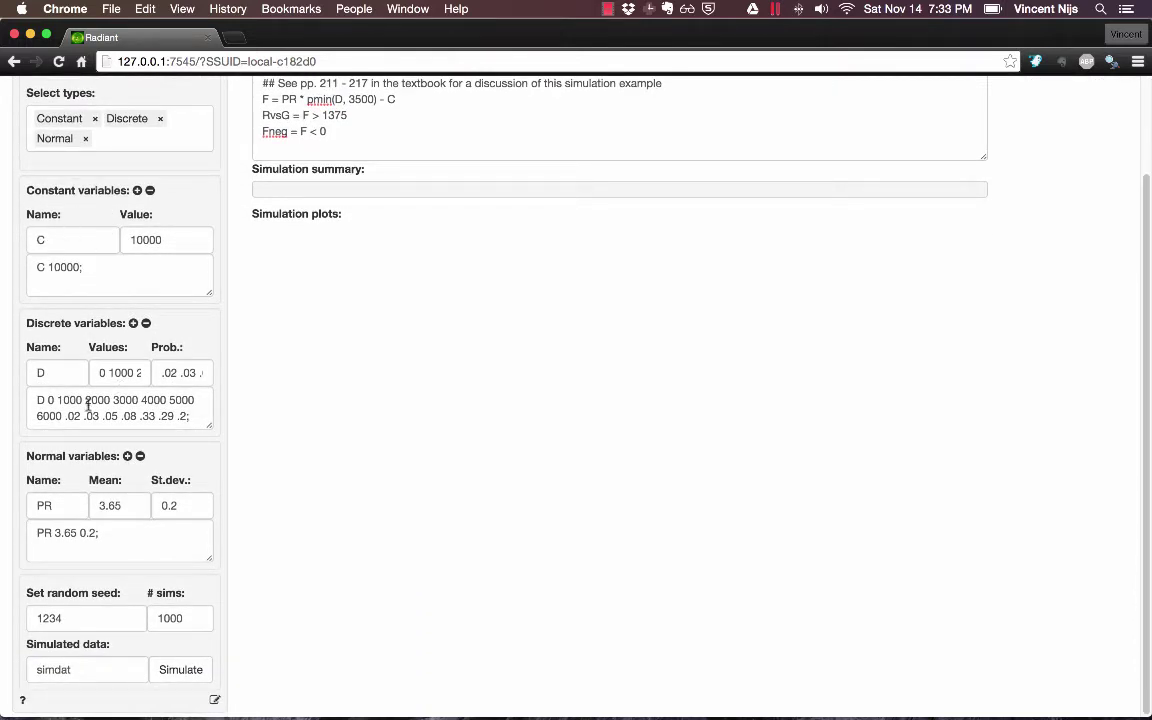
{"action": "left_click", "coordinate": [60, 243]}
{"action": "double_click", "coordinate": [145, 240]}
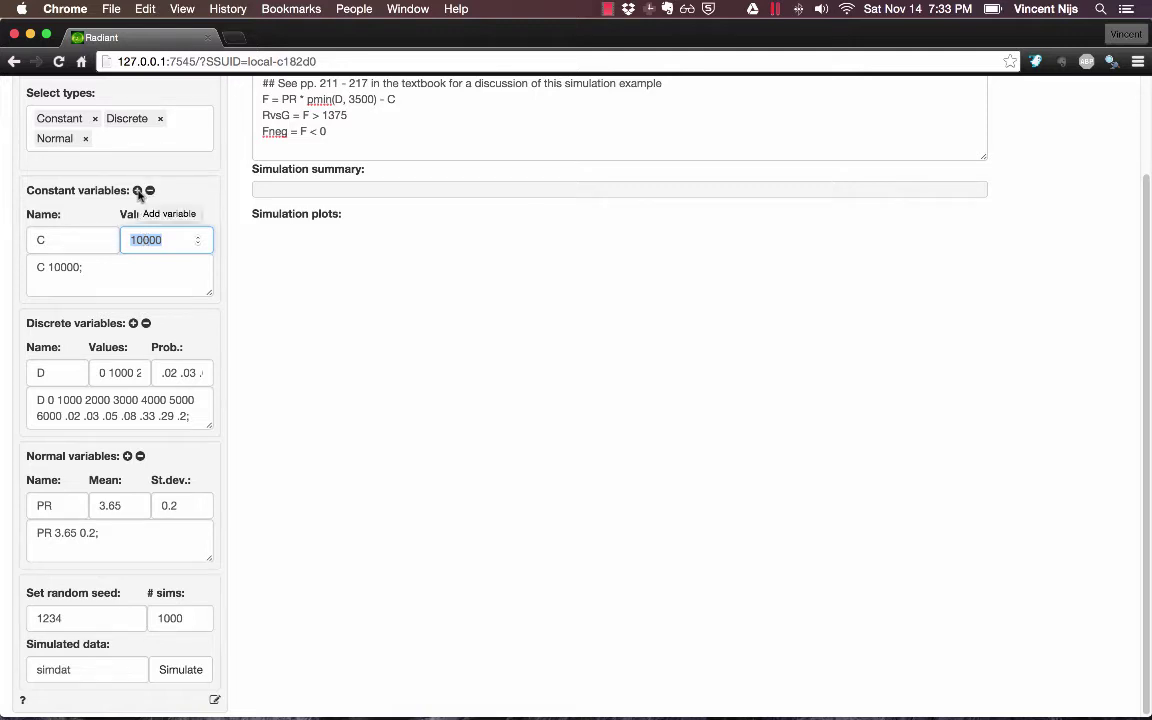
{"action": "left_click", "coordinate": [138, 190]}
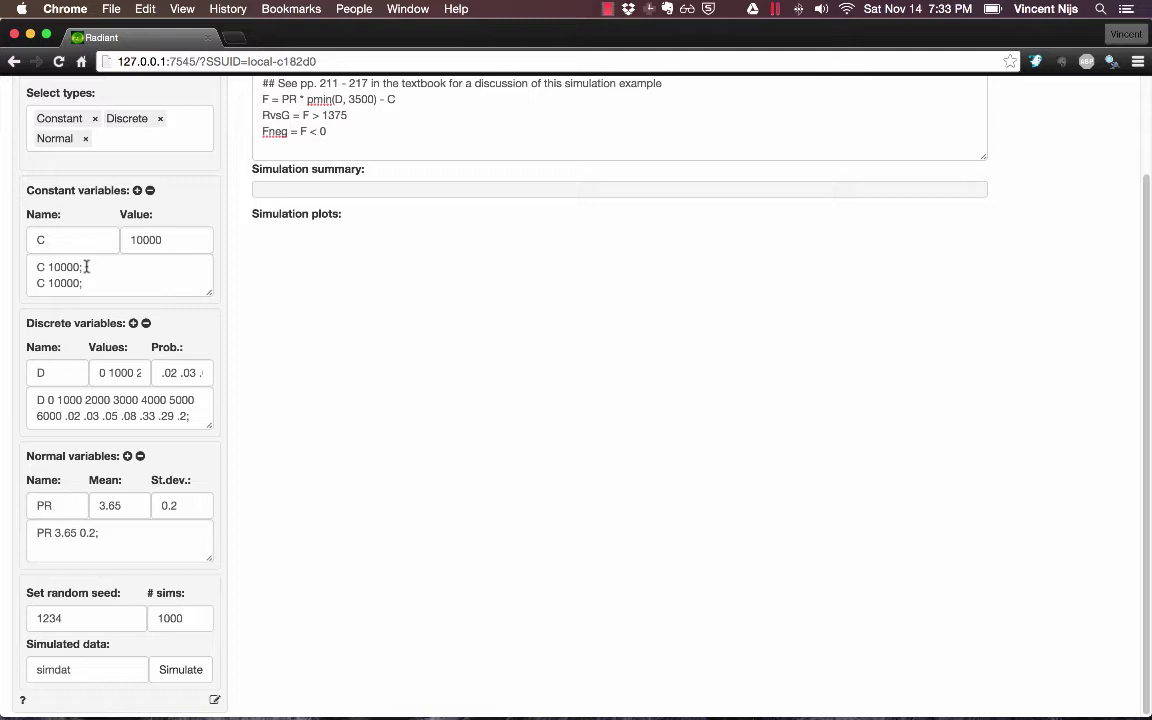
{"action": "left_click", "coordinate": [150, 191]}
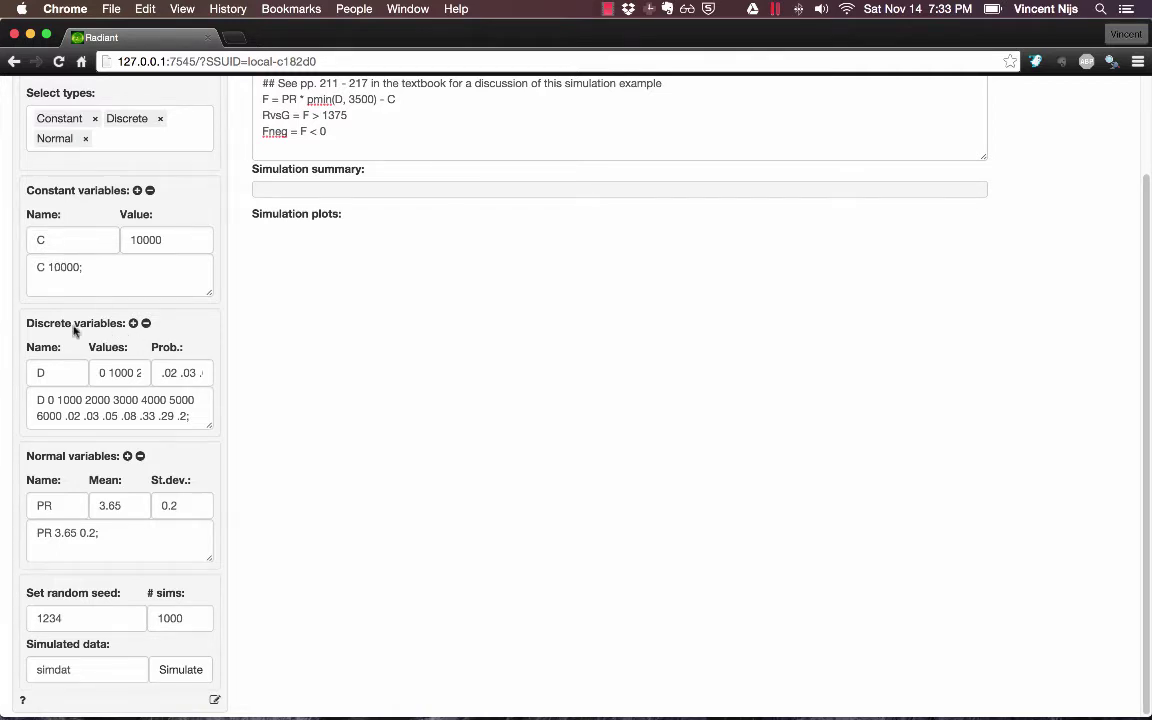
Examine the name, values and full list of probabilities entered for the discrete variable D
{"action": "scroll", "coordinate": [73, 331], "scroll_direction": "down", "scroll_amount": 1}
{"action": "left_click", "coordinate": [95, 372]}
{"action": "key", "text": "End"}
{"action": "left_click", "coordinate": [58, 375]}
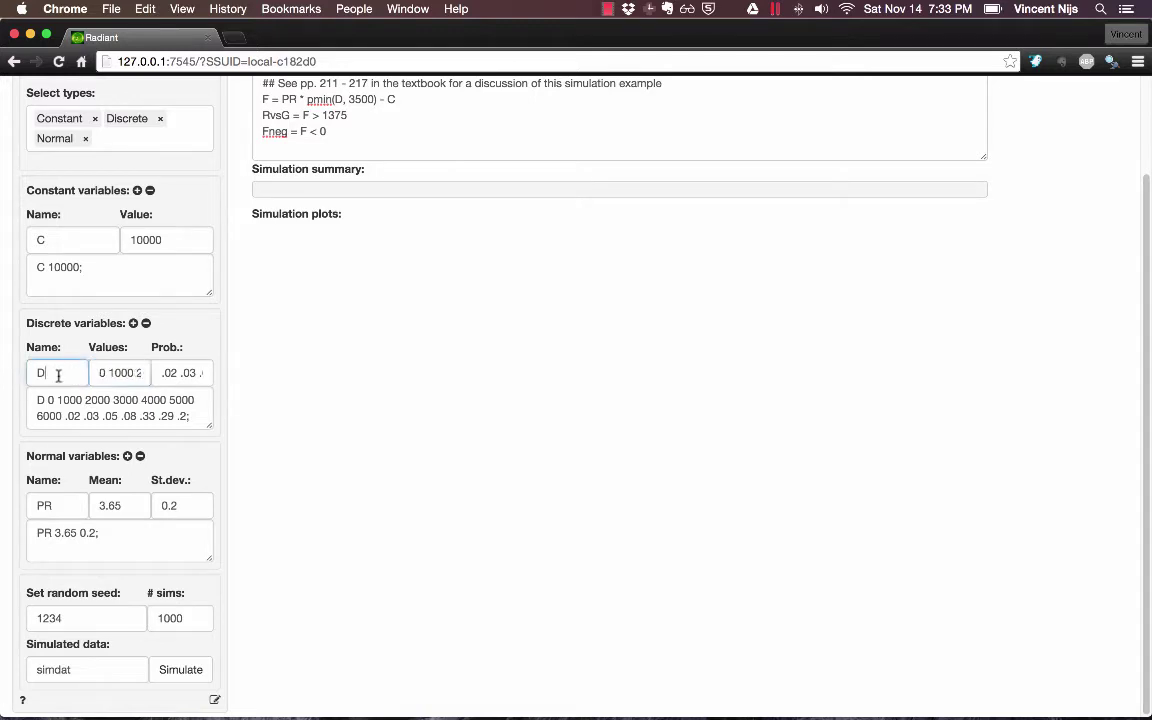
{"action": "left_click", "coordinate": [178, 373]}
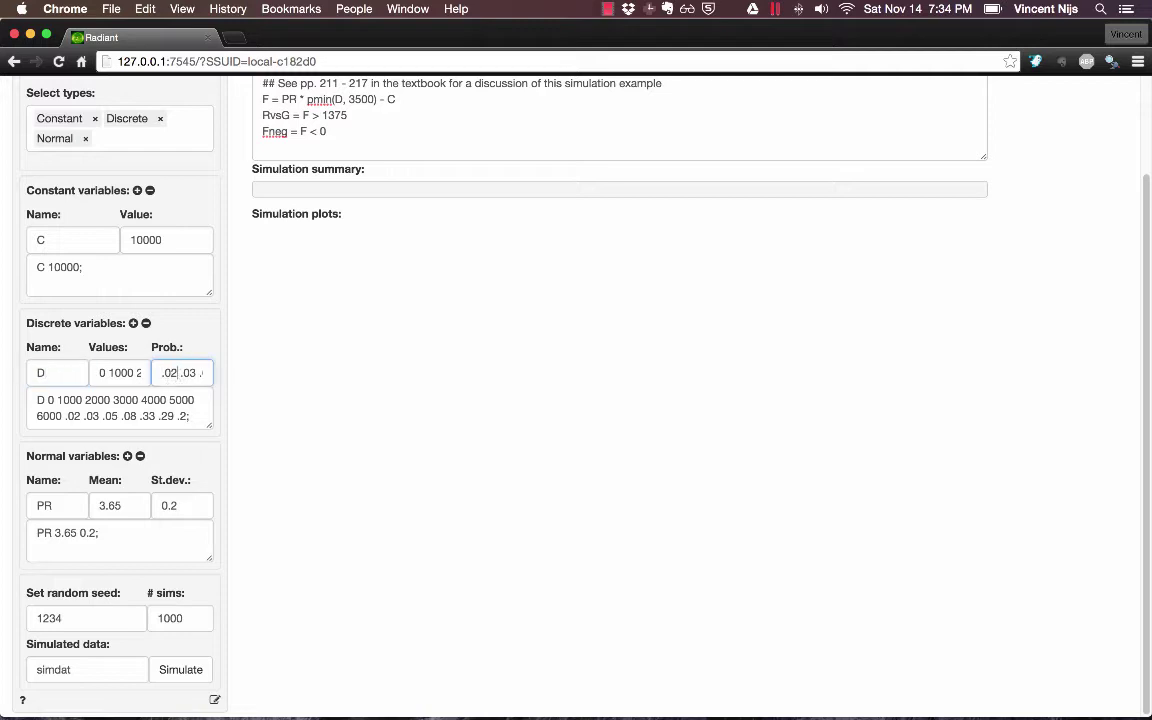
{"action": "key", "text": "Right"}
{"action": "key", "text": "Right"}
{"action": "key", "text": "Right"}
{"action": "key", "text": "Right"}
{"action": "key", "text": "Right"}
{"action": "key", "text": "Right"}
{"action": "key", "text": "Right"}
{"action": "key", "text": "Right"}
{"action": "key", "text": "Right"}
{"action": "key", "text": "Right"}
{"action": "key", "text": "Right"}
{"action": "key", "text": "Right"}
{"action": "key", "text": "Right"}
{"action": "key", "text": "Right"}
{"action": "key", "text": "Right"}
{"action": "key", "text": "Right"}
{"action": "key", "text": "Right"}
{"action": "key", "text": "Right"}
{"action": "key", "text": "Right"}
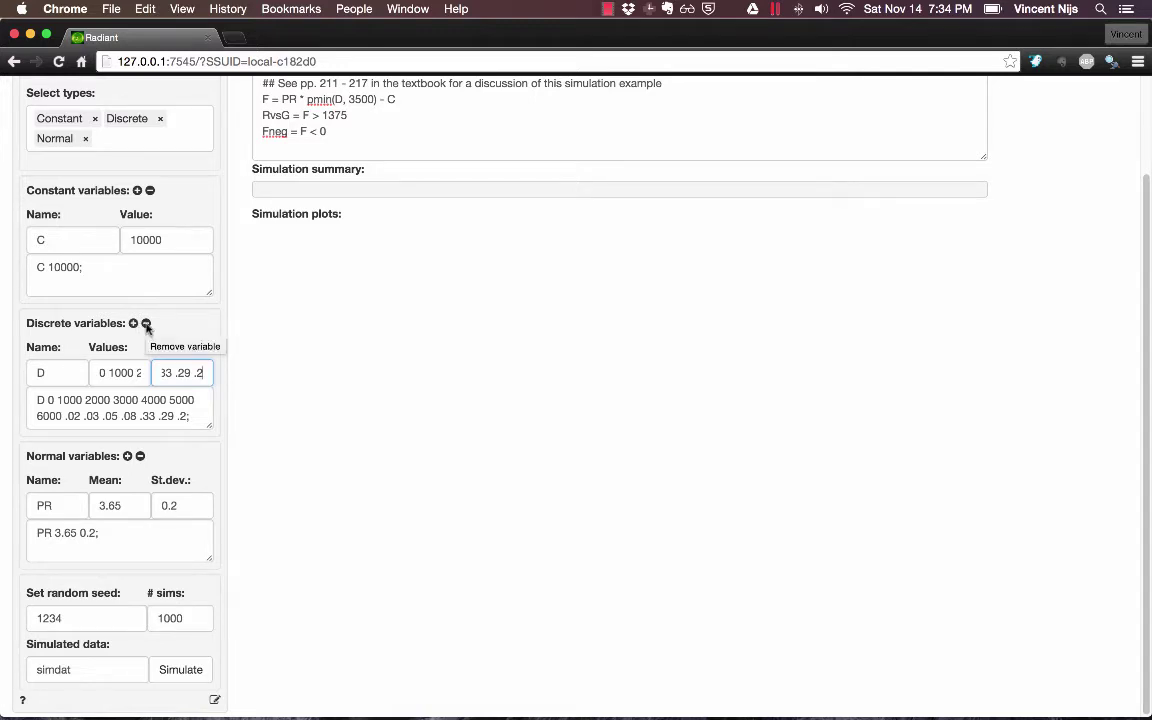
Remove and re-add the discrete variable D with values 0 to 6000 and probabilities .02 .03 .05 .08 .33 .29 .2
{"action": "left_click", "coordinate": [146, 324]}
{"action": "left_click", "coordinate": [133, 324]}
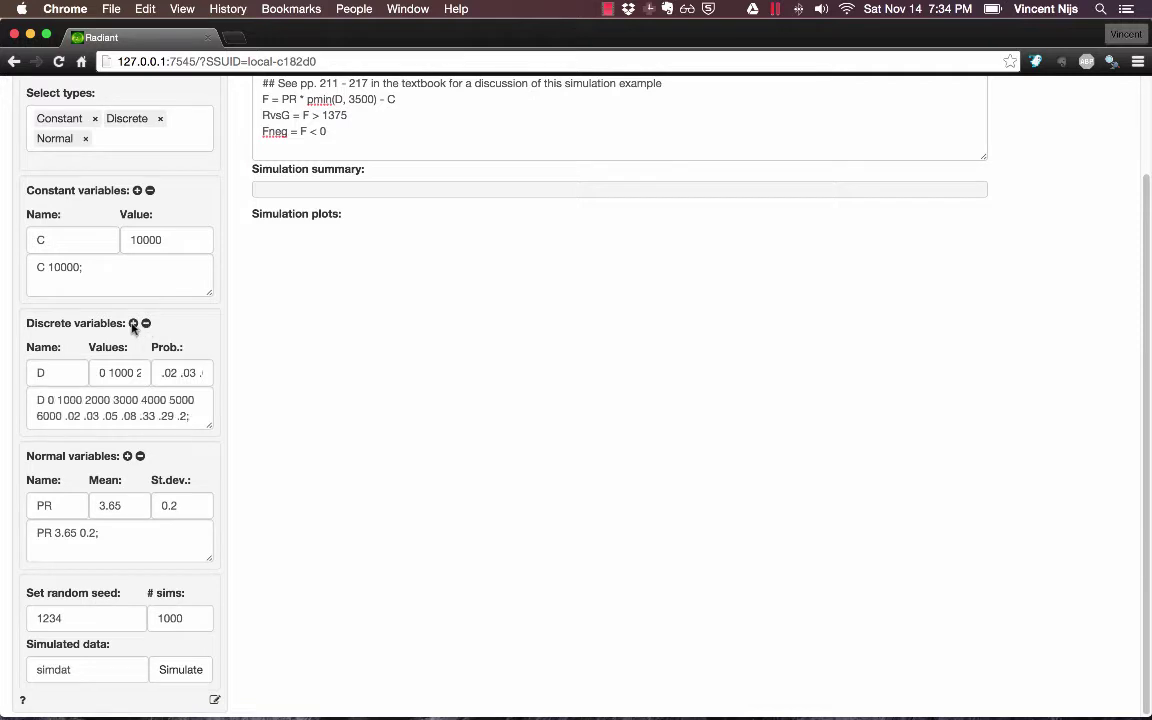
{"action": "left_click", "coordinate": [133, 324]}
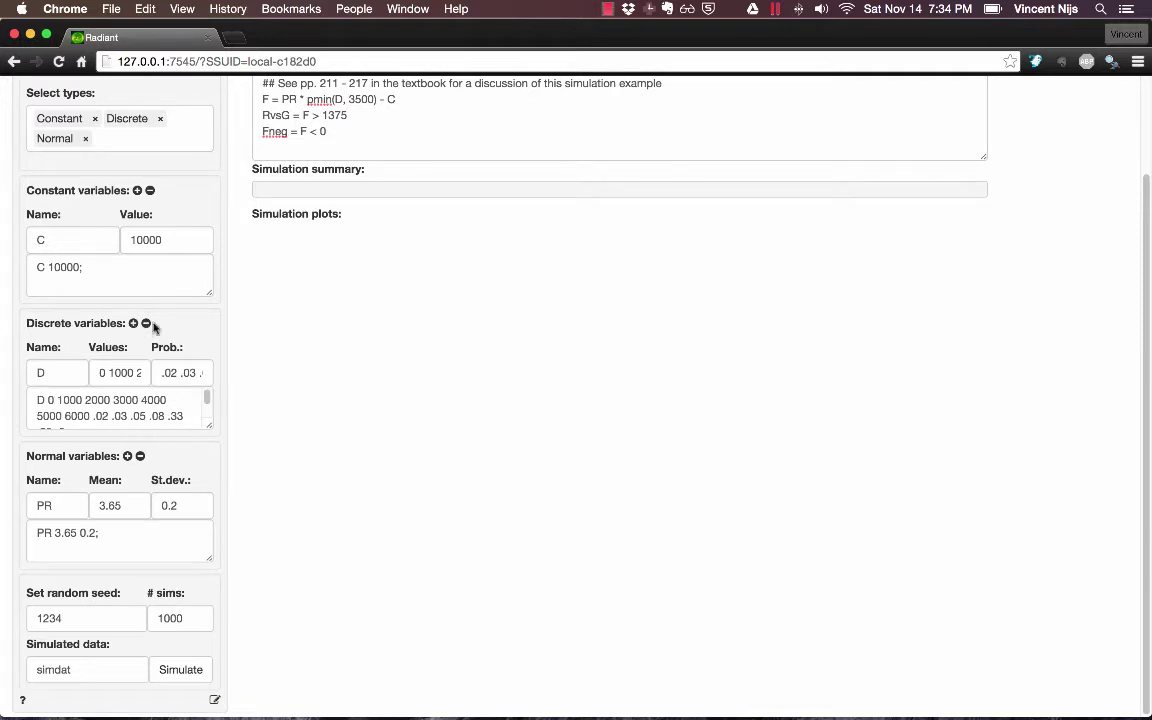
{"action": "double_click", "coordinate": [146, 324]}
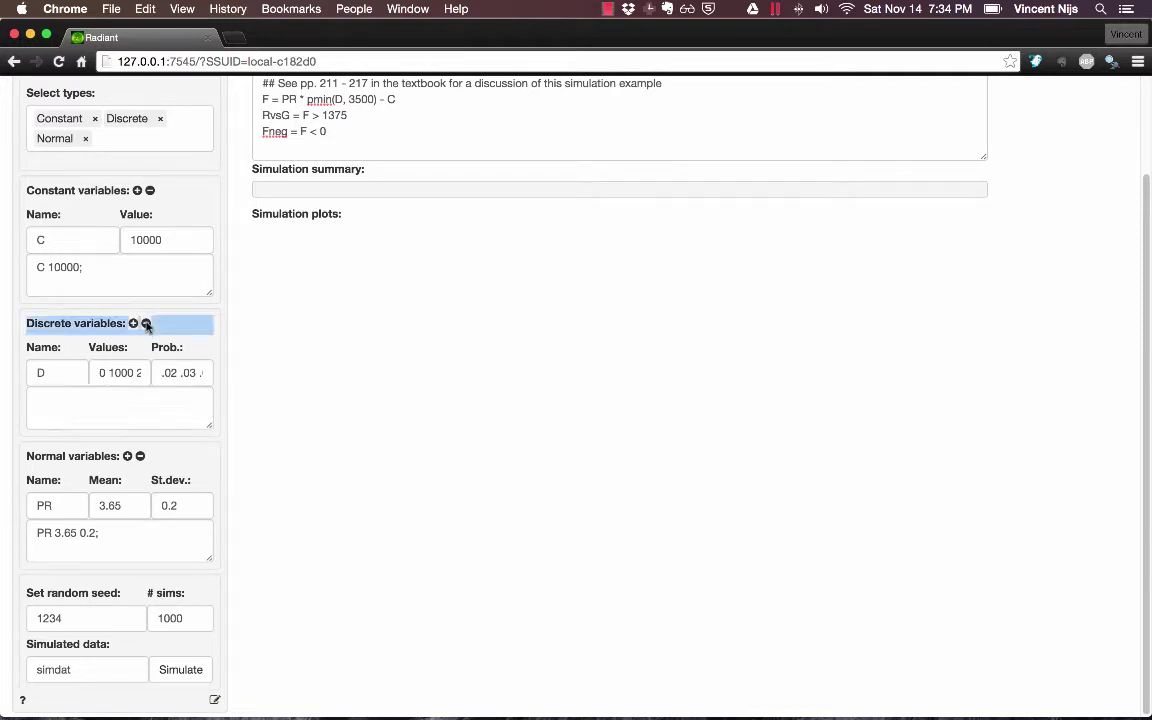
{"action": "left_click", "coordinate": [134, 324]}
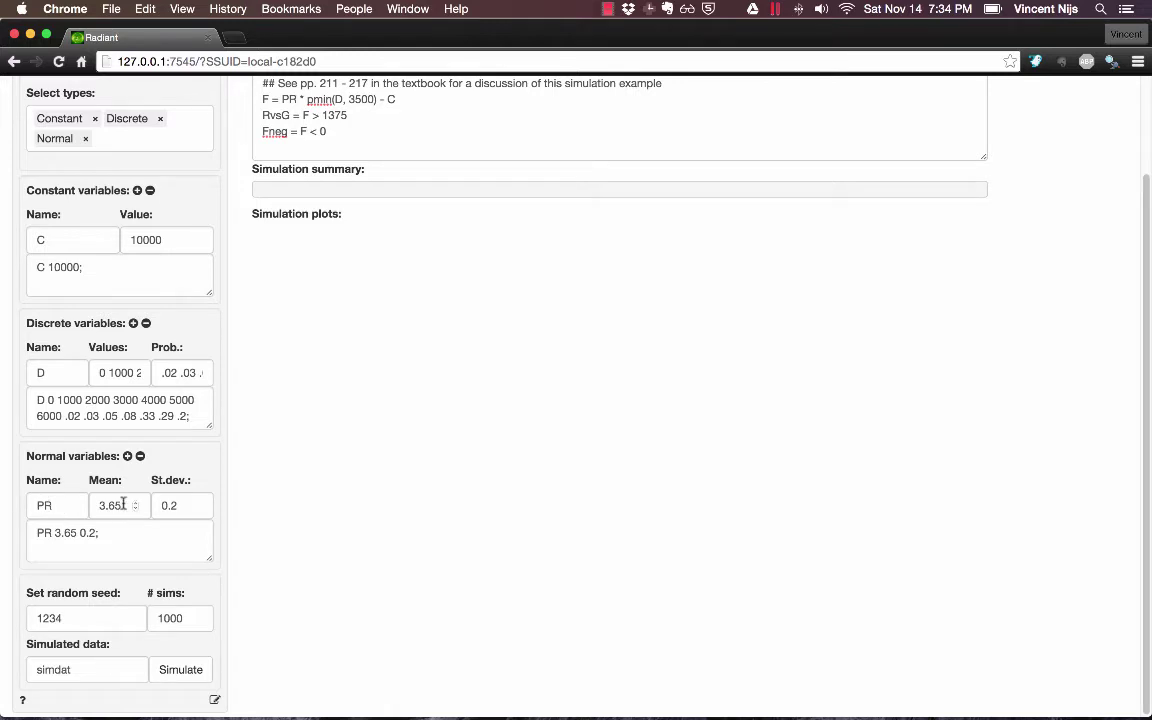
Check the standard deviation of the normal variable PR and the name given to the simulated data
{"action": "left_click", "coordinate": [179, 507]}
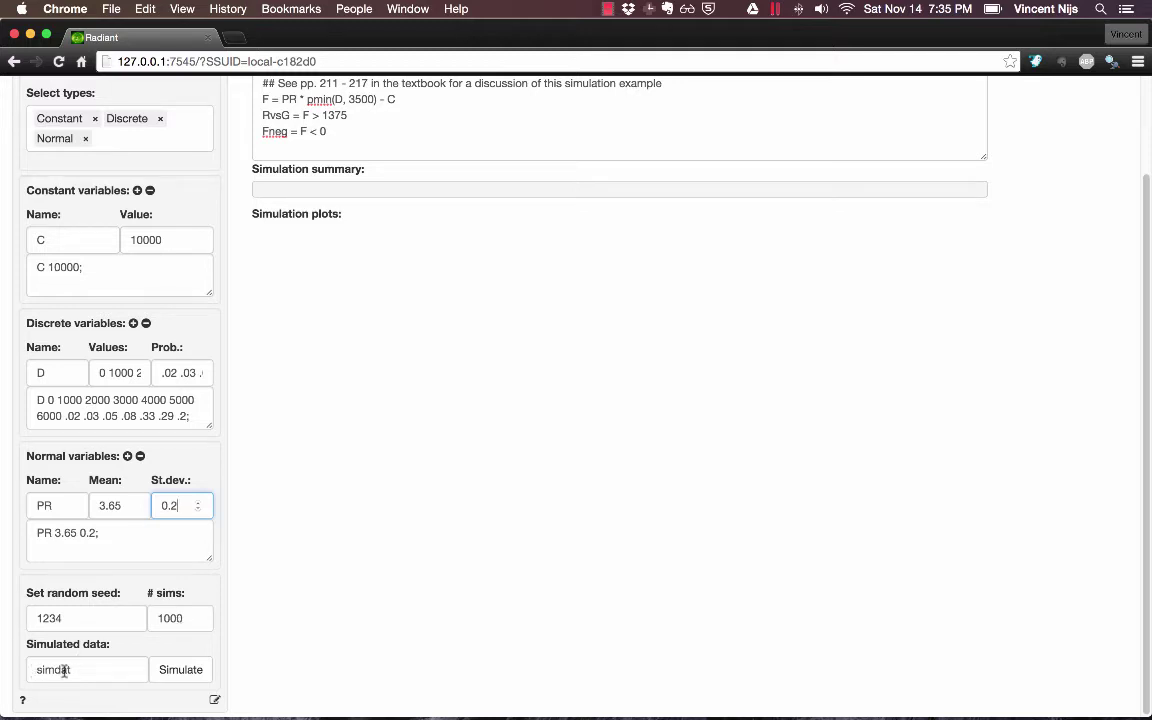
{"action": "left_click_drag", "start_coordinate": [44, 671], "coordinate": [113, 676]}
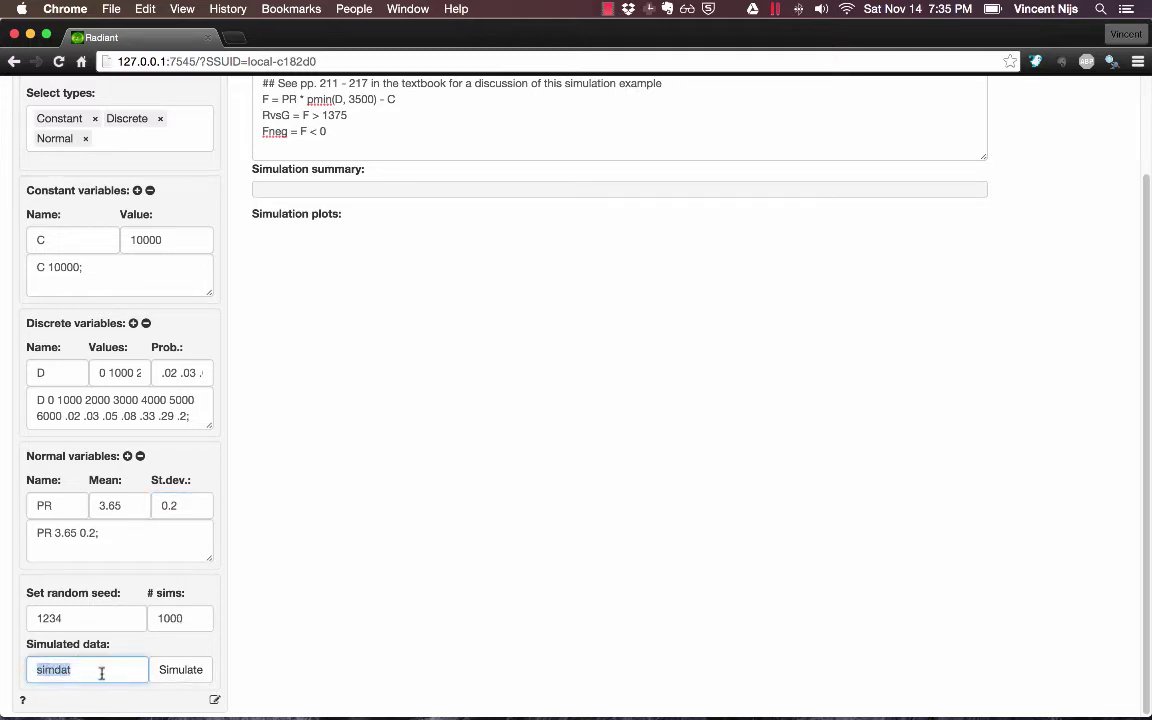
{"action": "left_click", "coordinate": [101, 673]}
Examine the comment line and the formula for F, comparing its PR, pmin, D, 3500 and C terms with the variable definitions
{"action": "scroll", "coordinate": [325, 573], "scroll_direction": "up", "scroll_amount": 3}
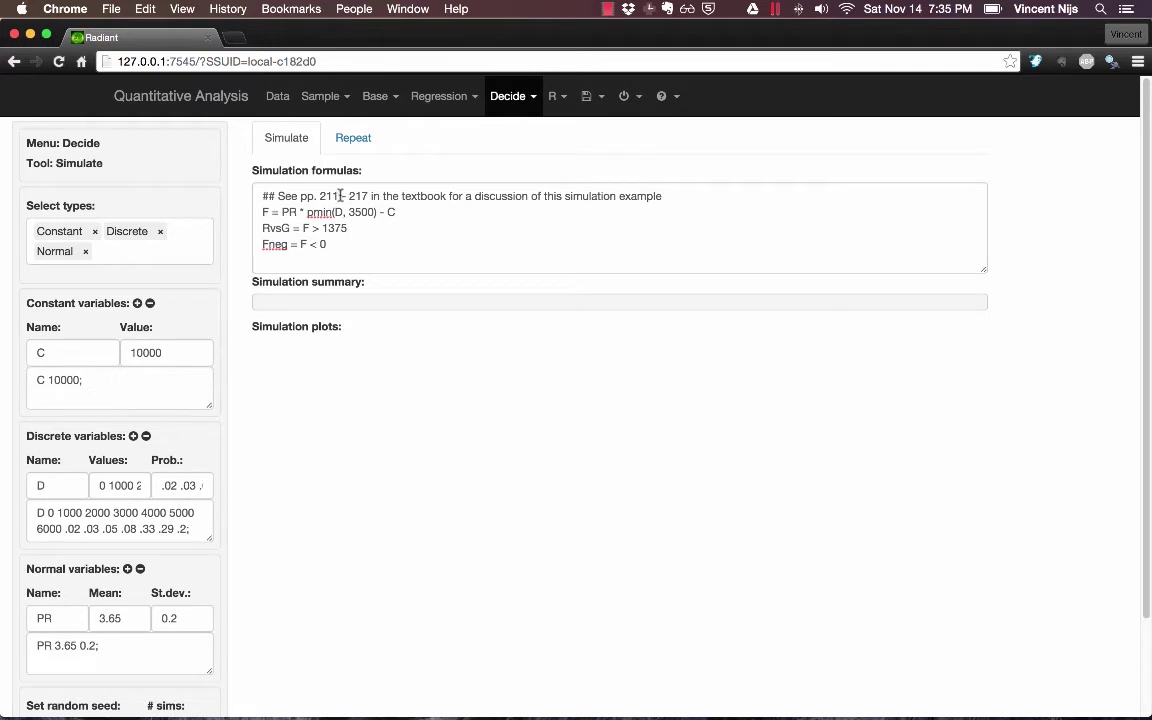
{"action": "left_click", "coordinate": [398, 212]}
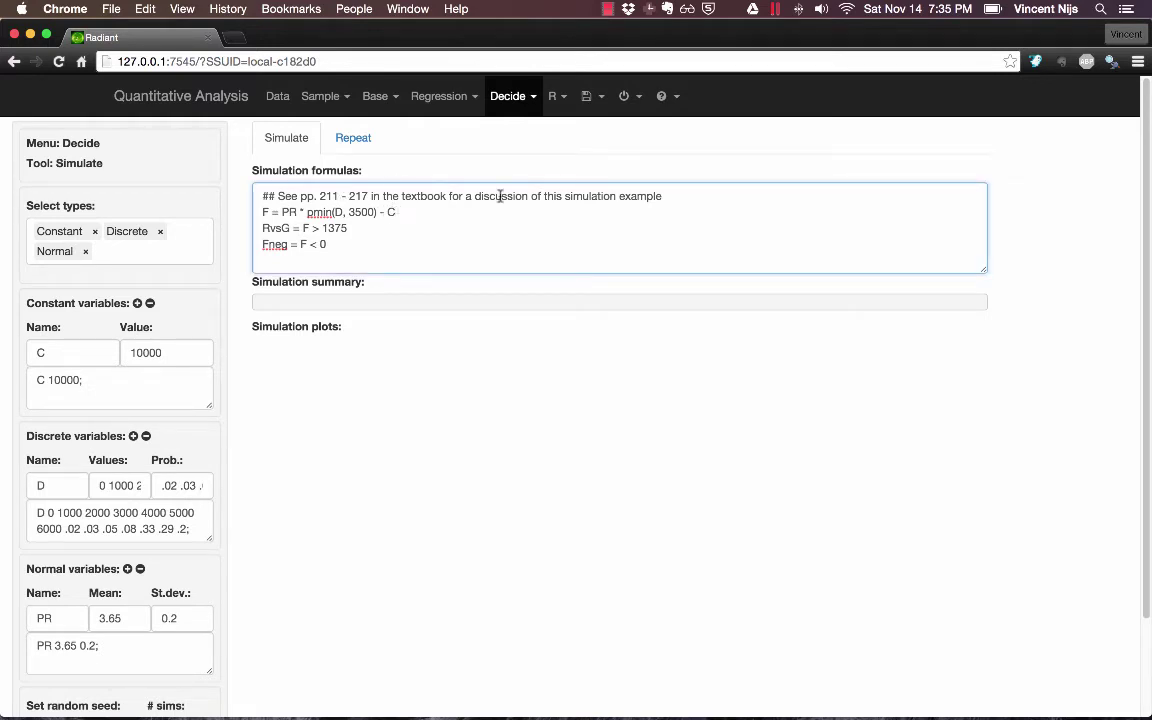
{"action": "left_click_drag", "start_coordinate": [681, 199], "coordinate": [469, 175]}
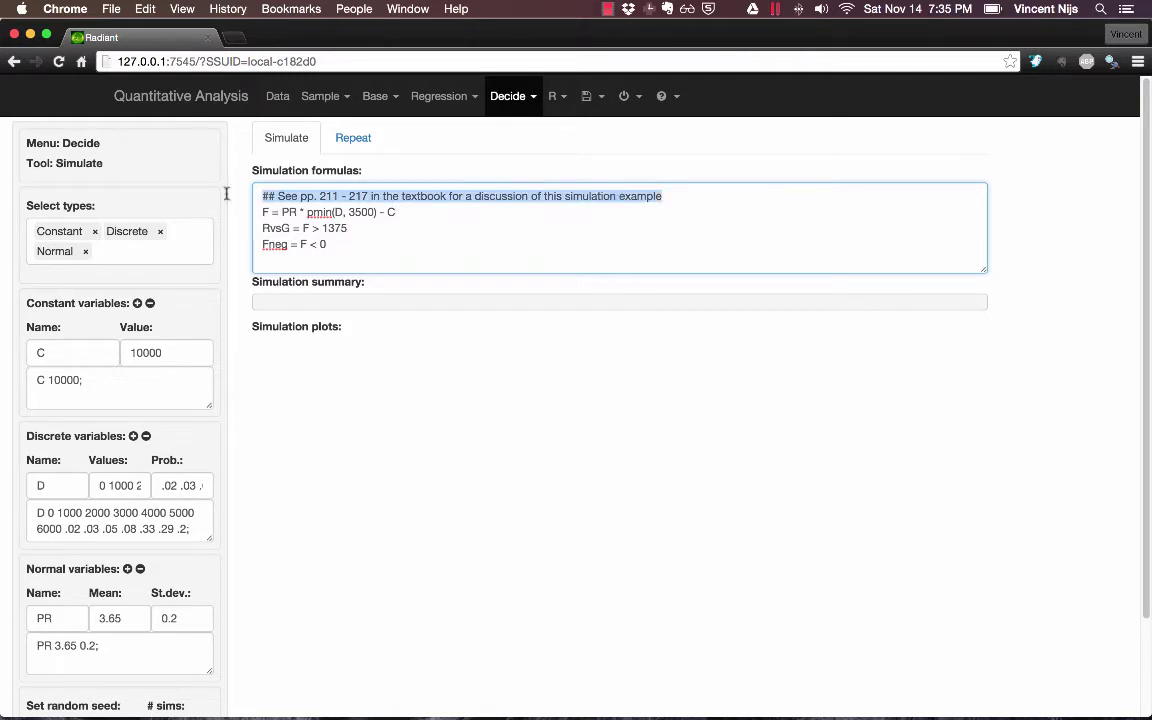
{"action": "left_click", "coordinate": [263, 196]}
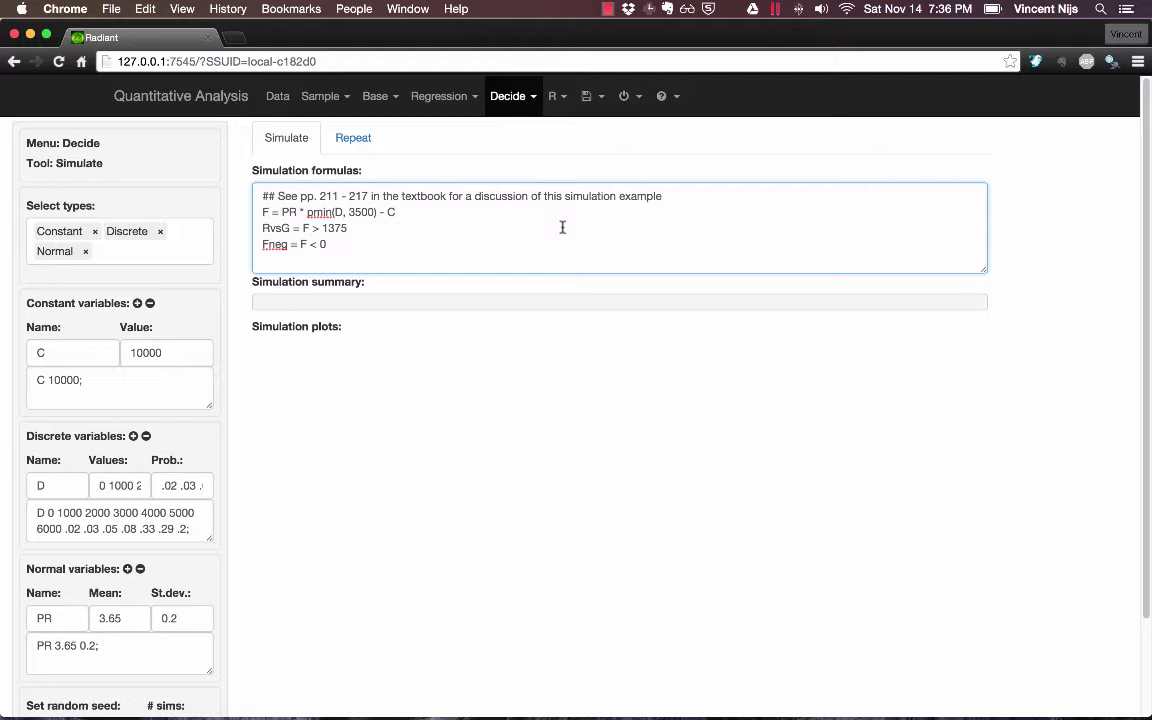
{"action": "double_click", "coordinate": [288, 213]}
{"action": "left_click", "coordinate": [316, 215]}
{"action": "double_click", "coordinate": [338, 212]}
{"action": "left_click", "coordinate": [388, 212]}
{"action": "left_click", "coordinate": [49, 512]}
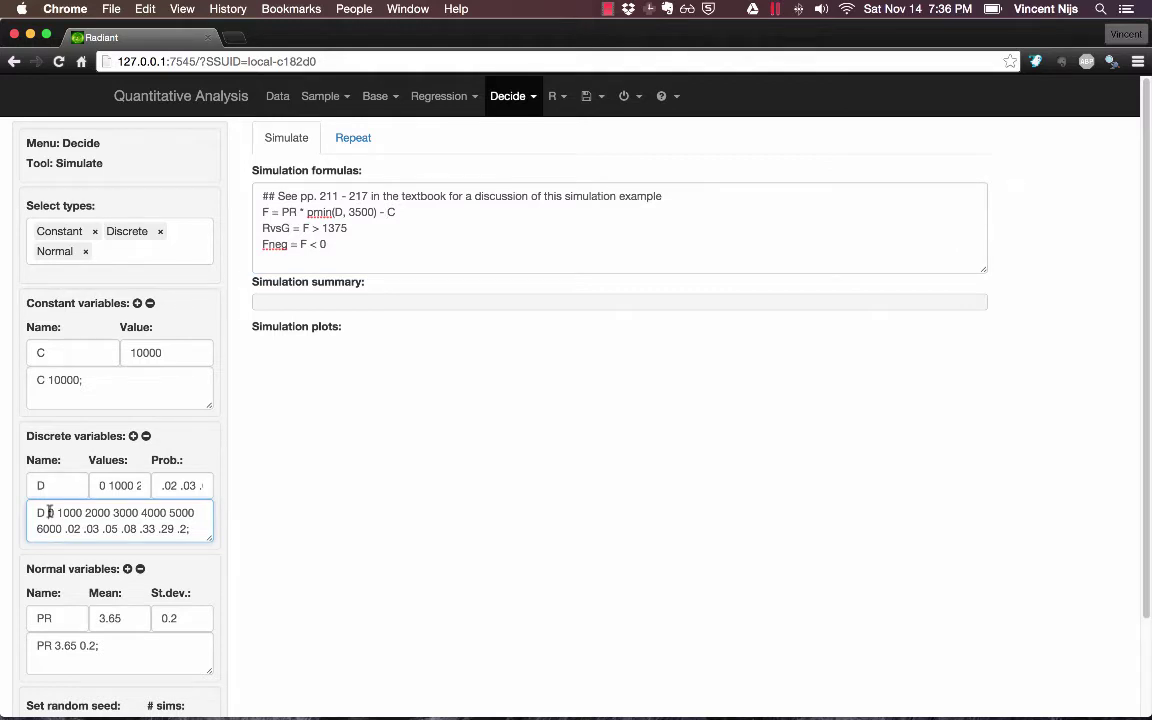
{"action": "double_click", "coordinate": [49, 528]}
{"action": "double_click", "coordinate": [362, 211]}
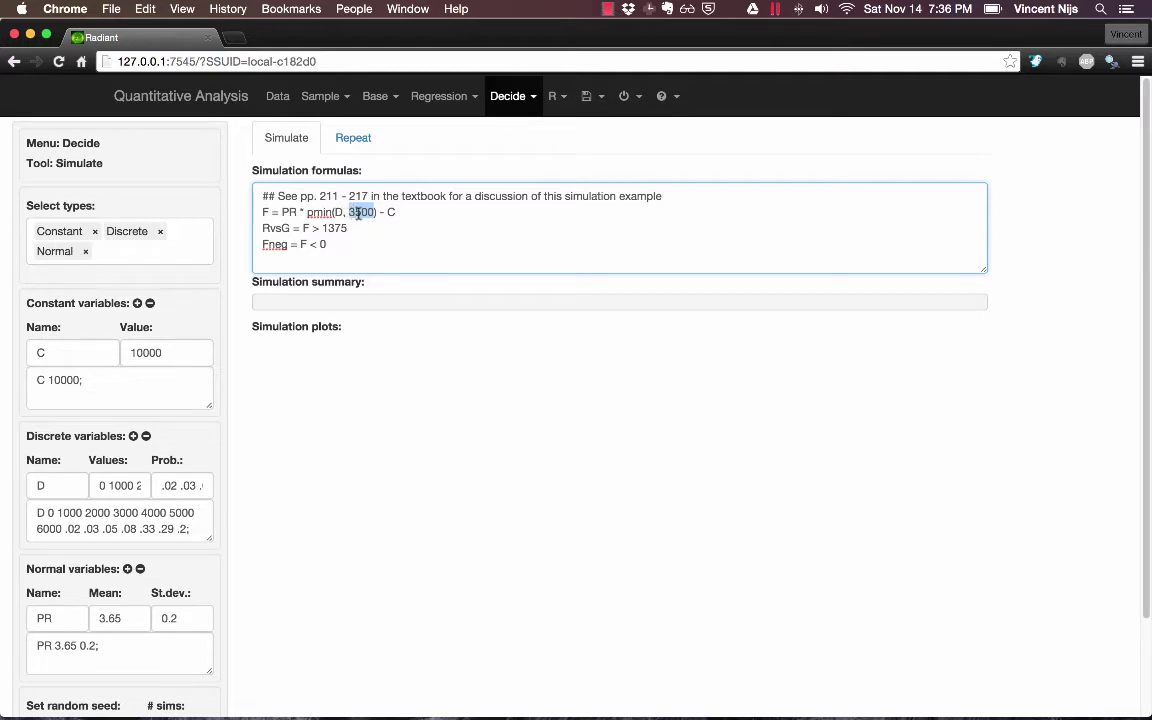
{"action": "double_click", "coordinate": [318, 213]}
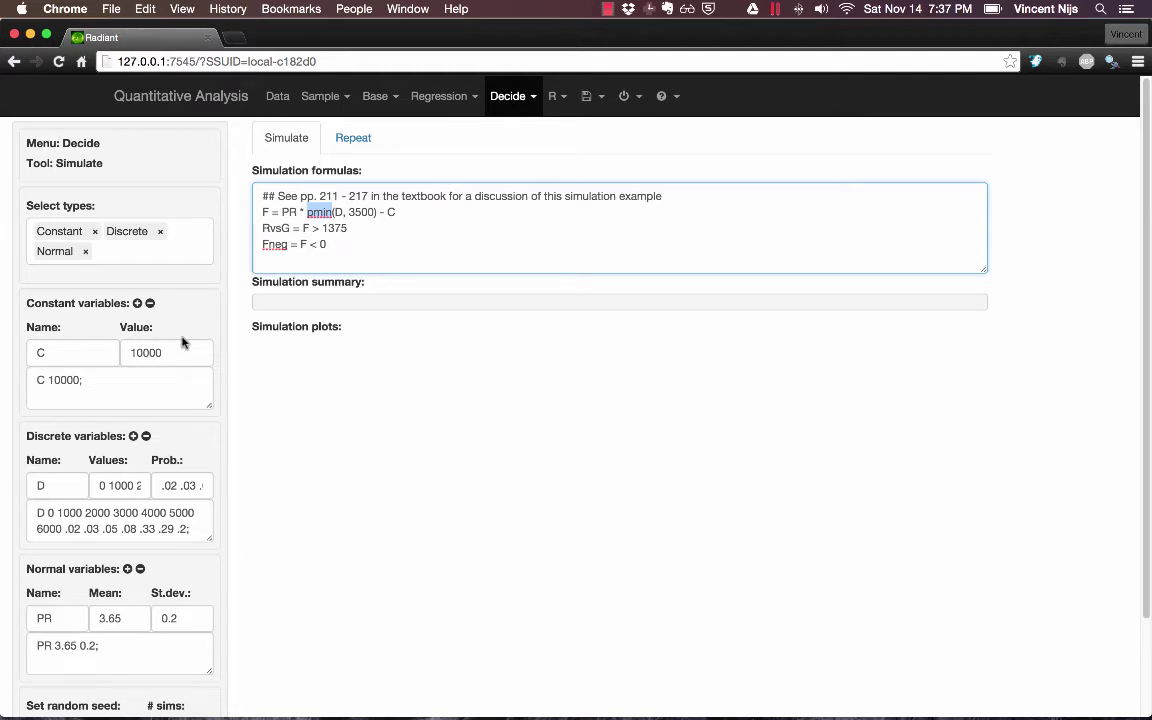
Consult the Simulate help on the pmin and pmax functions, and close it to return to the simulation formulas
{"action": "scroll", "coordinate": [182, 343], "scroll_direction": "down", "scroll_amount": 3}
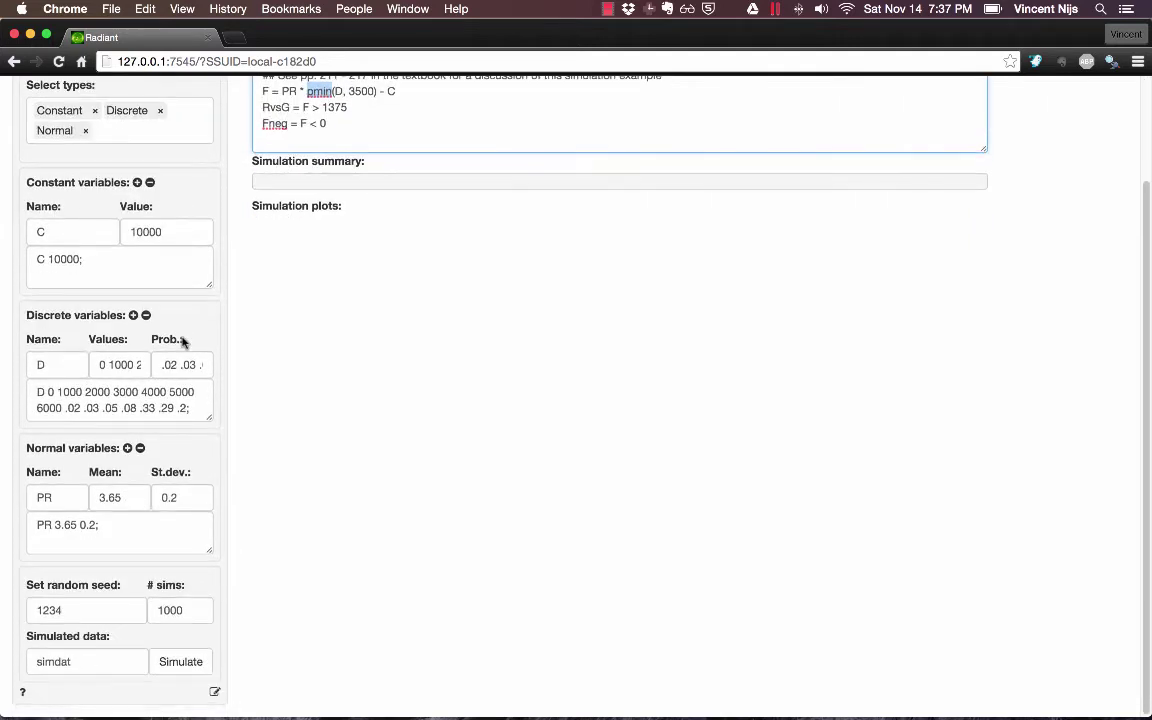
{"action": "left_click", "coordinate": [20, 703]}
{"action": "left_click", "coordinate": [20, 703]}
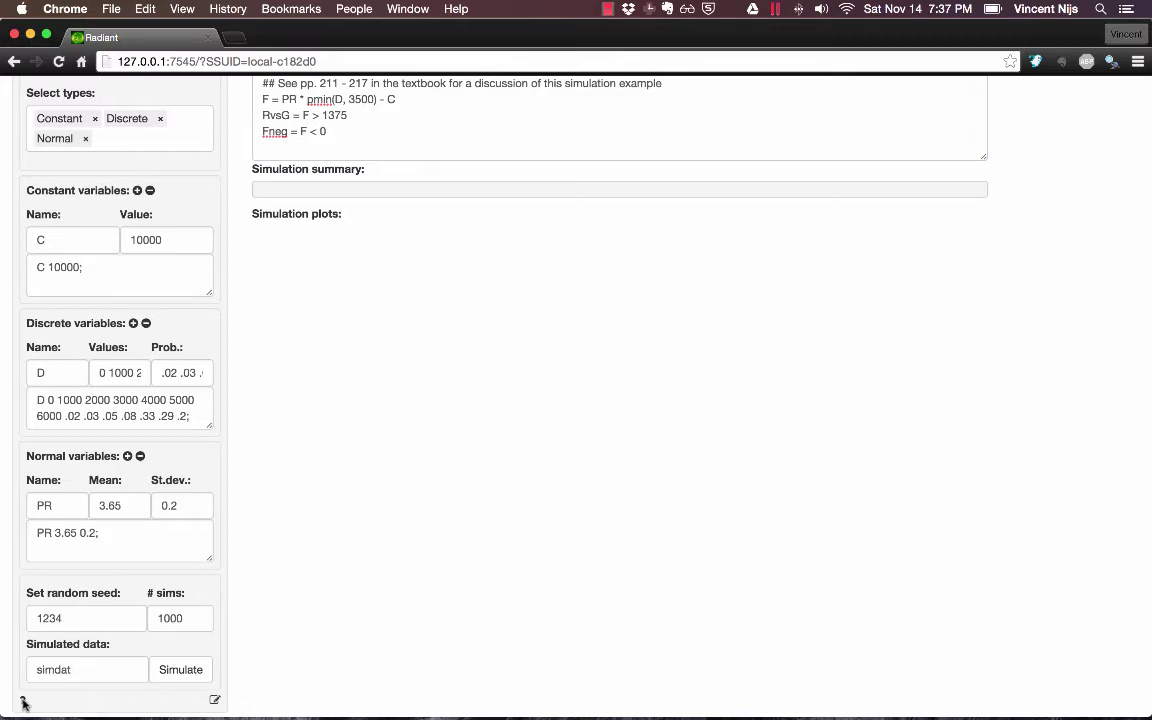
{"action": "scroll", "coordinate": [529, 329], "scroll_direction": "down", "scroll_amount": 15}
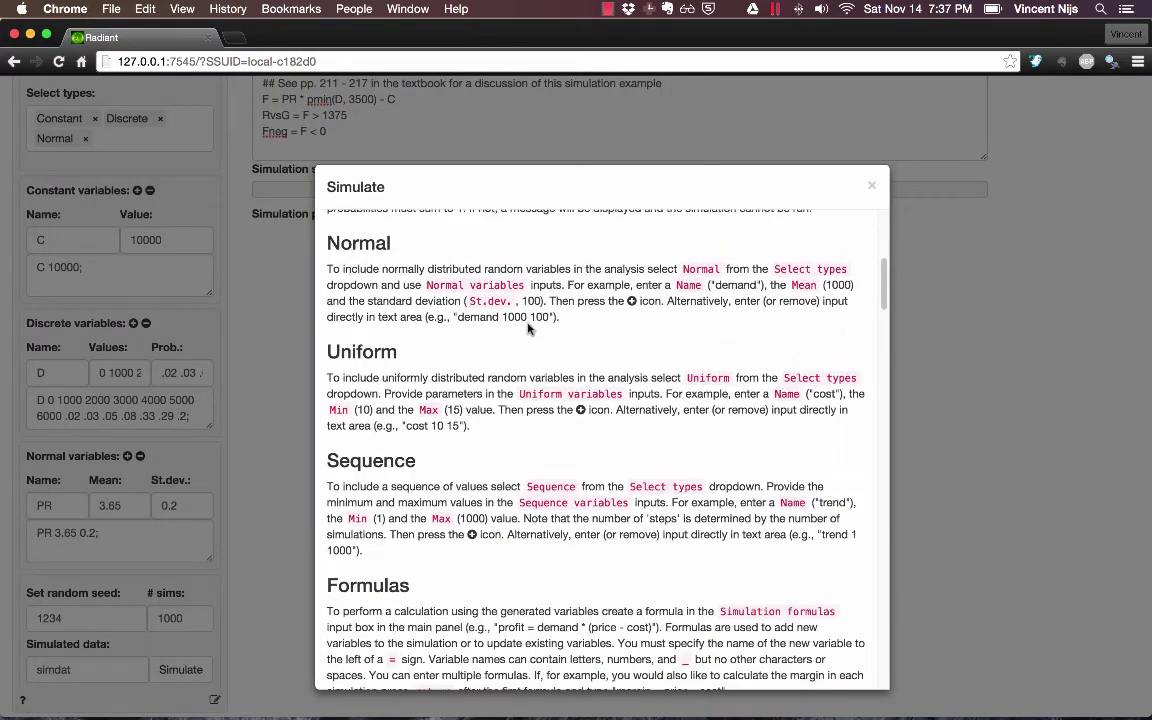
{"action": "scroll", "coordinate": [529, 329], "scroll_direction": "down", "scroll_amount": 5}
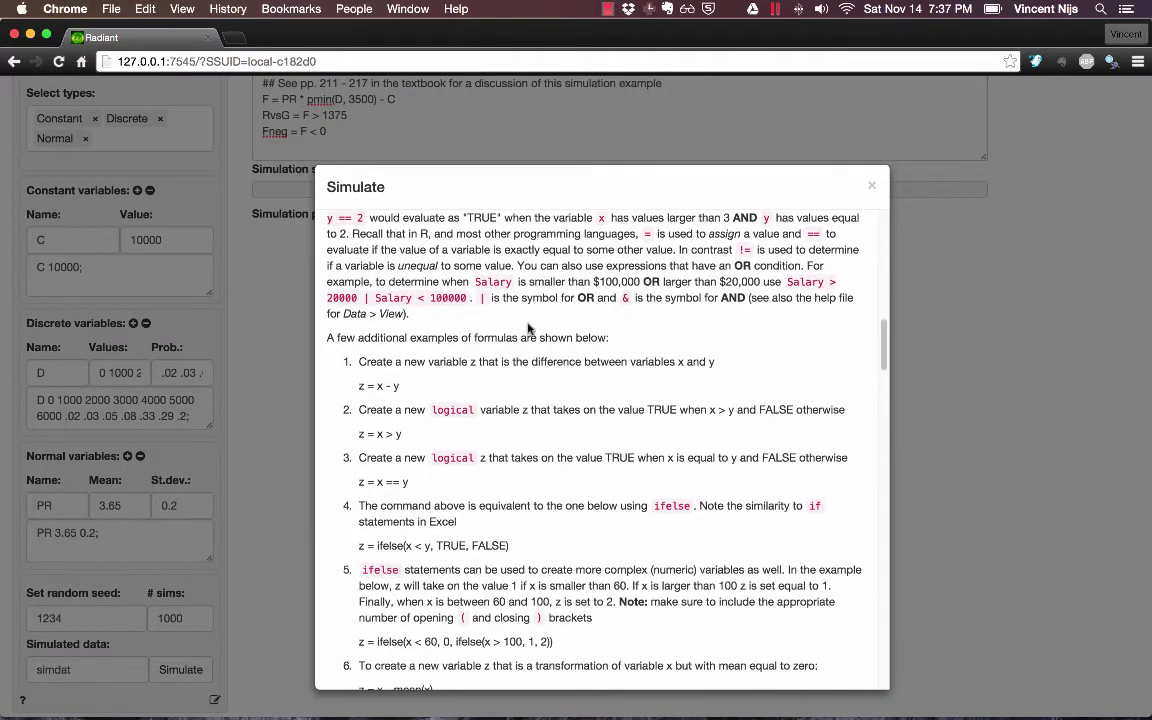
{"action": "scroll", "coordinate": [414, 387], "scroll_direction": "down", "scroll_amount": 12}
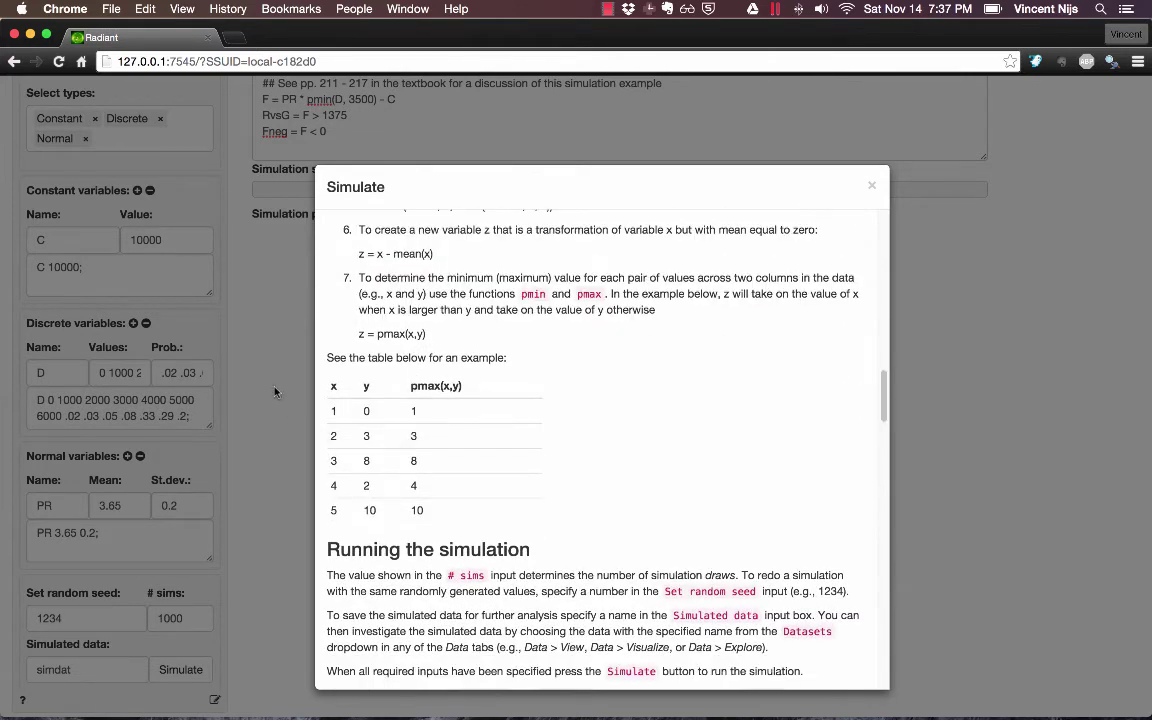
{"action": "left_click", "coordinate": [227, 360]}
{"action": "scroll", "coordinate": [422, 236], "scroll_direction": "up", "scroll_amount": 2}
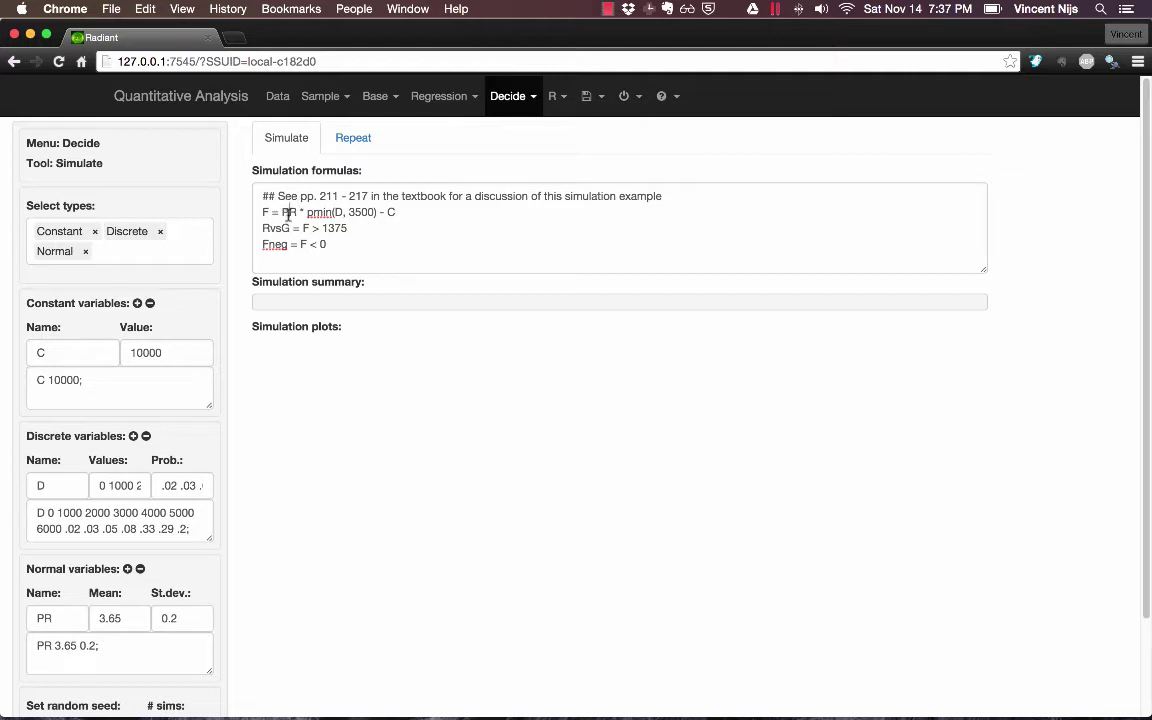
Review the PR, 3500 and C terms in the formula for F, and its full right-hand expression
{"action": "double_click", "coordinate": [288, 213]}
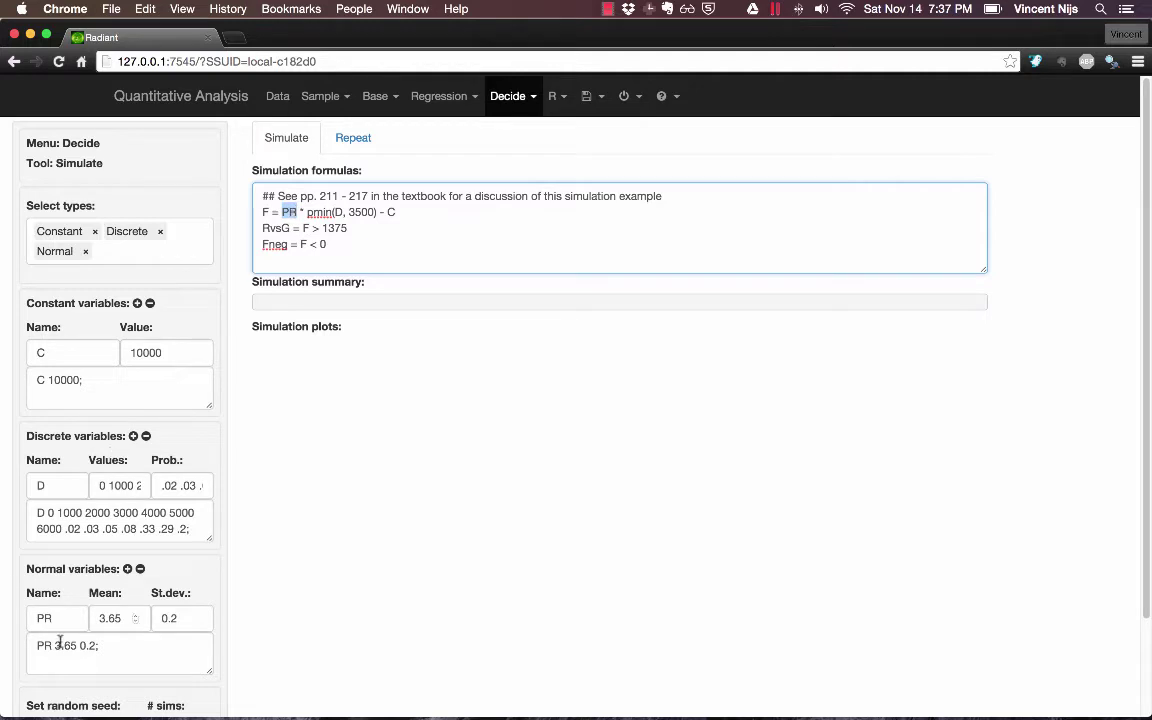
{"action": "double_click", "coordinate": [359, 212]}
{"action": "left_click", "coordinate": [396, 212]}
{"action": "left_click_drag", "start_coordinate": [405, 211], "coordinate": [284, 216]}
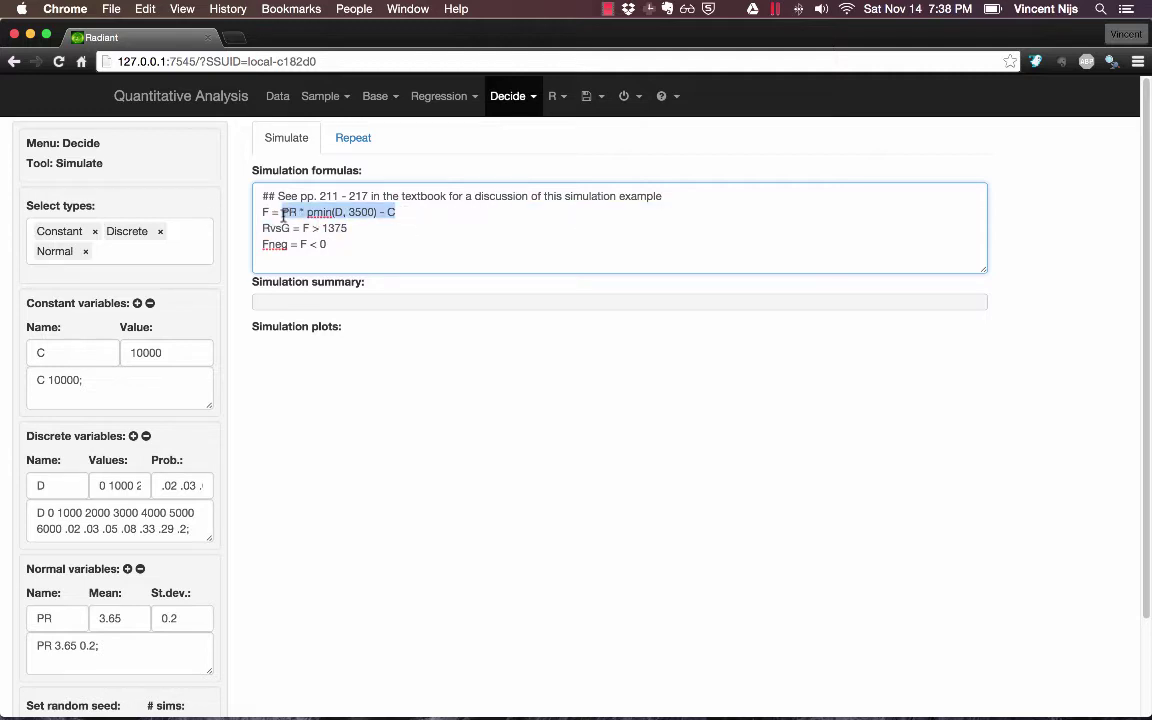
Examine the logical formulas RvsG = F > 1375 and Fneg = F < 0 in the simulation formulas
{"action": "left_click", "coordinate": [357, 228]}
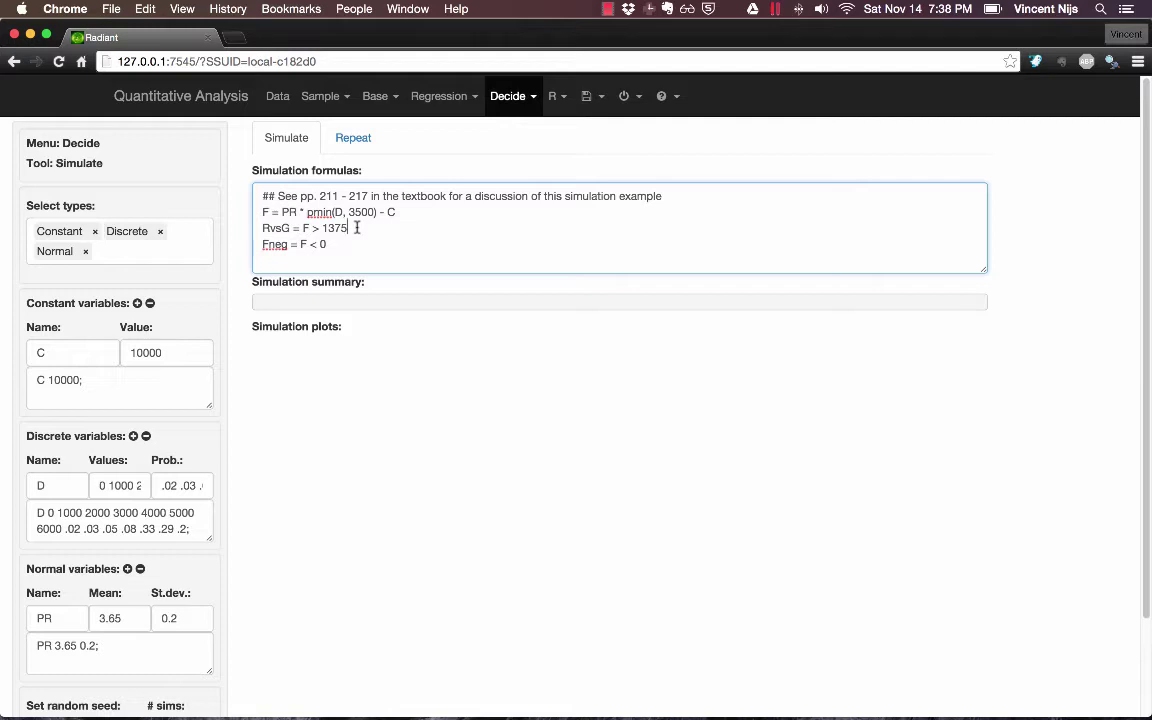
{"action": "left_click_drag", "start_coordinate": [351, 229], "coordinate": [303, 231]}
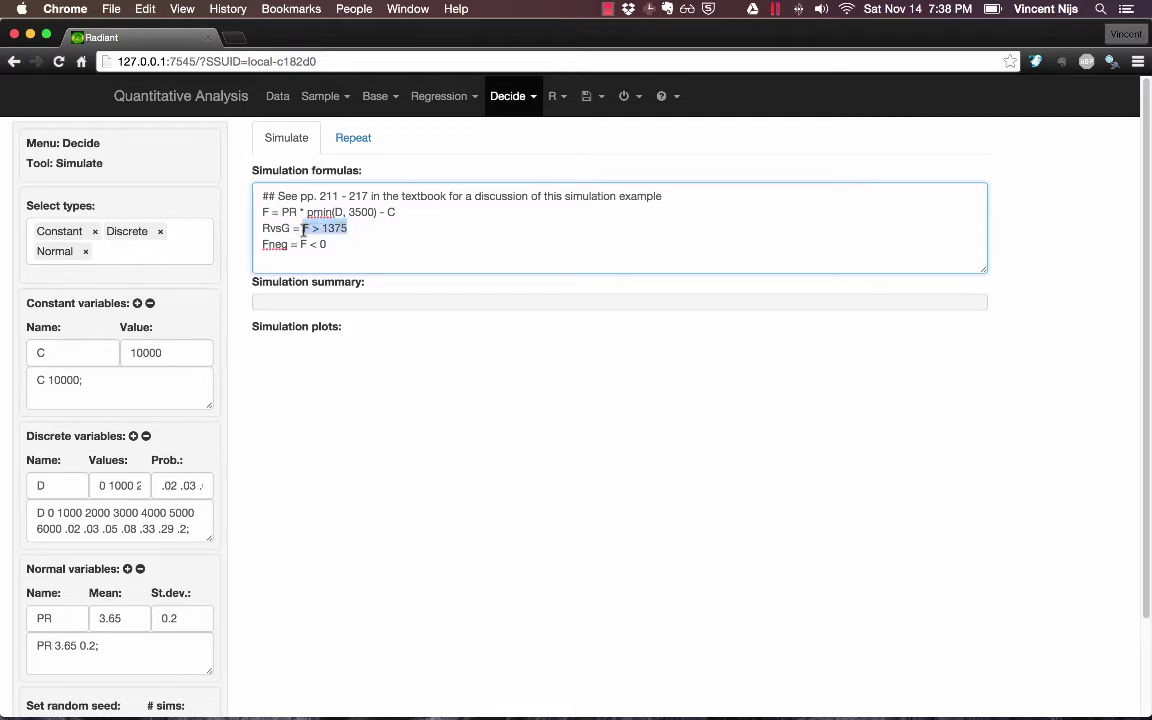
{"action": "left_click", "coordinate": [303, 230]}
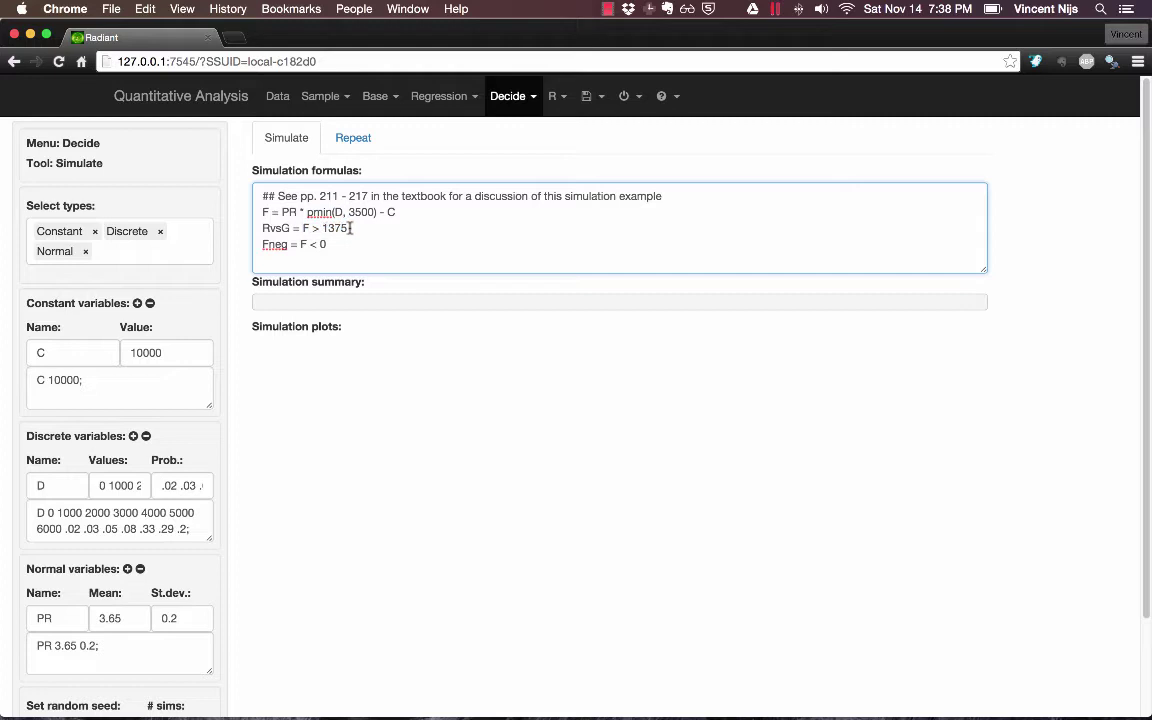
{"action": "double_click", "coordinate": [272, 228]}
{"action": "left_click", "coordinate": [369, 229]}
{"action": "double_click", "coordinate": [271, 245]}
{"action": "left_click", "coordinate": [332, 244]}
Run the fishery simulation with 1000 simulations and random seed 1234, storing the simulated data as simdat
{"action": "double_click", "coordinate": [146, 352]}
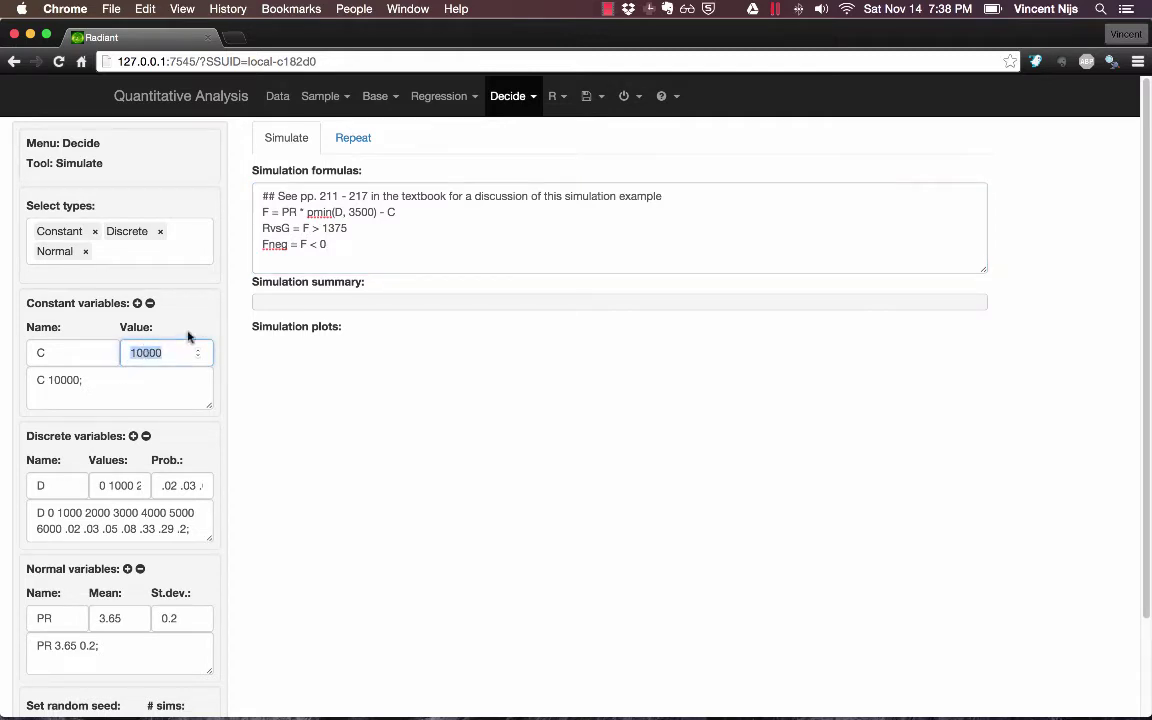
{"action": "scroll", "coordinate": [188, 336], "scroll_direction": "down", "scroll_amount": 3}
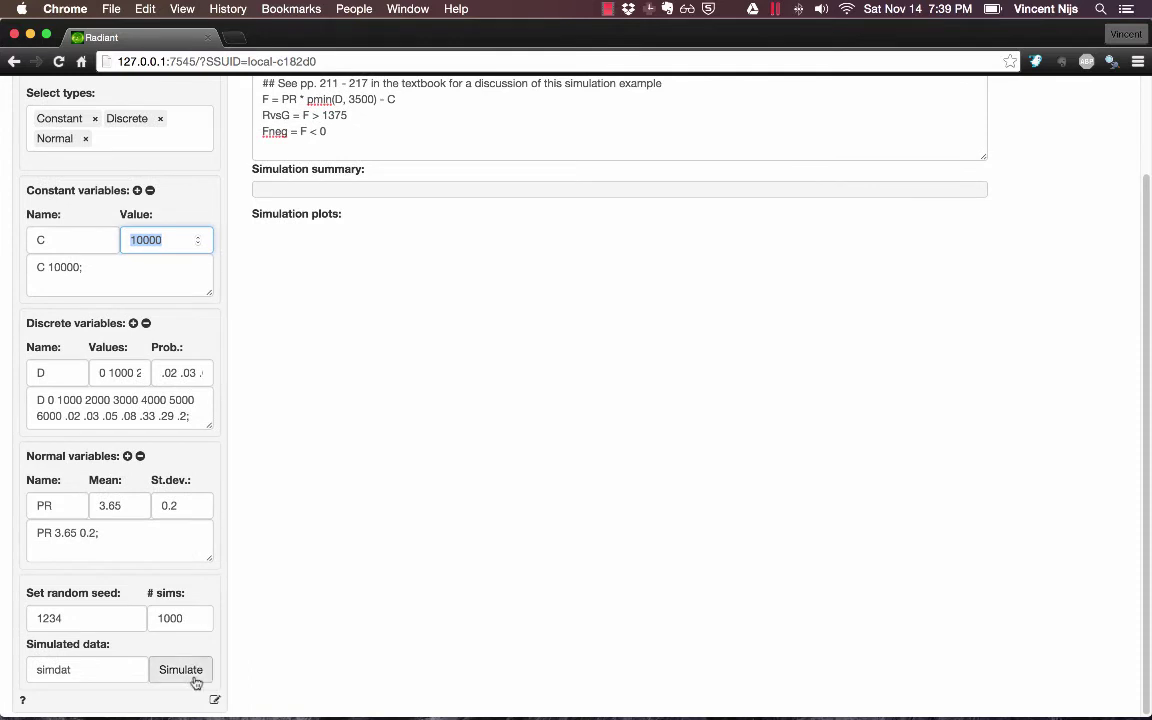
{"action": "left_click", "coordinate": [183, 676]}
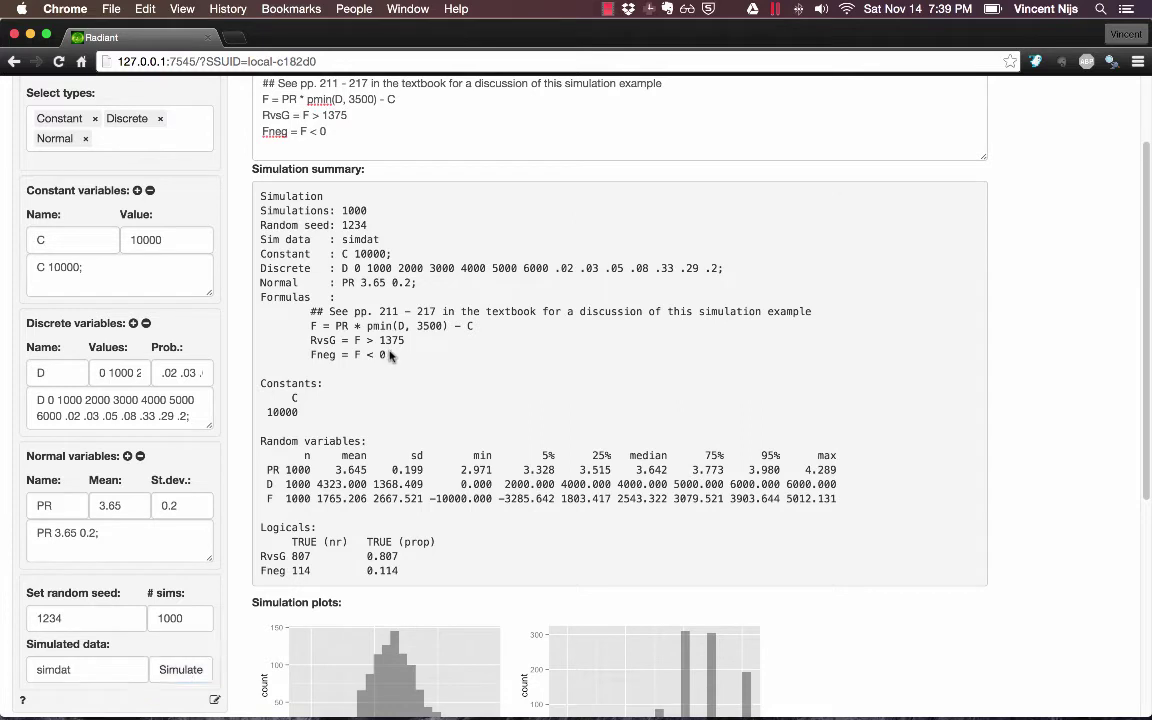
Review the simulation summary's input settings and formulas, the simulated data name and the constant C
{"action": "left_click_drag", "start_coordinate": [387, 355], "coordinate": [251, 198]}
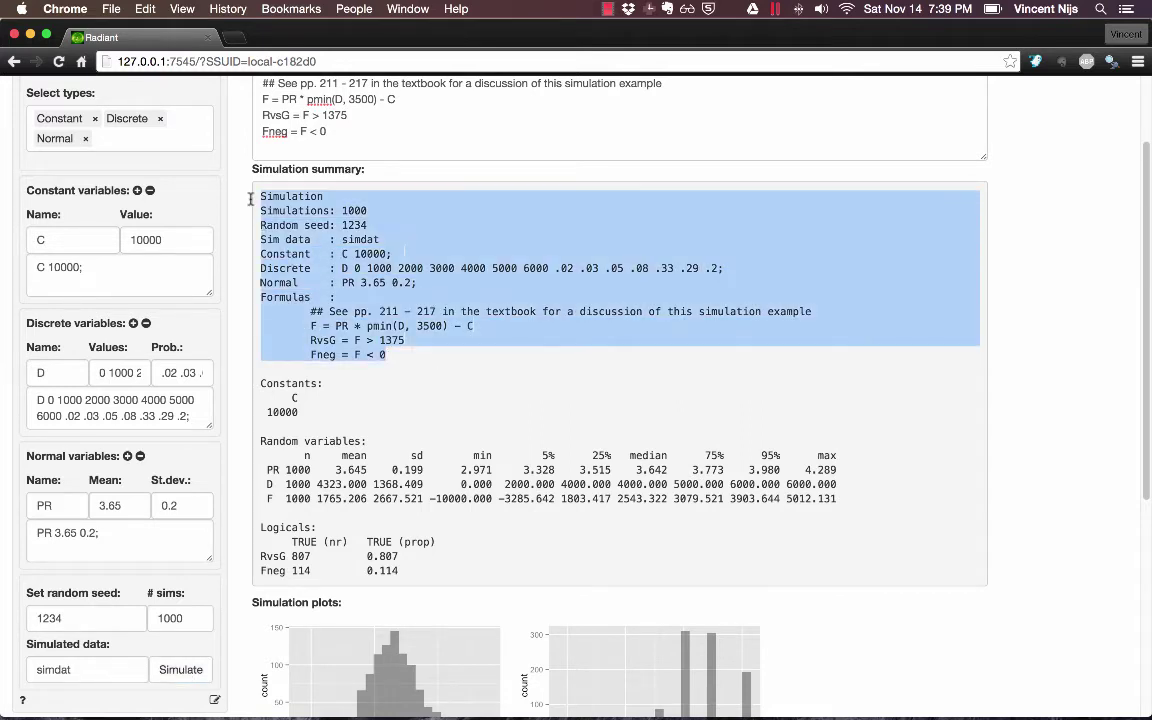
{"action": "double_click", "coordinate": [361, 240]}
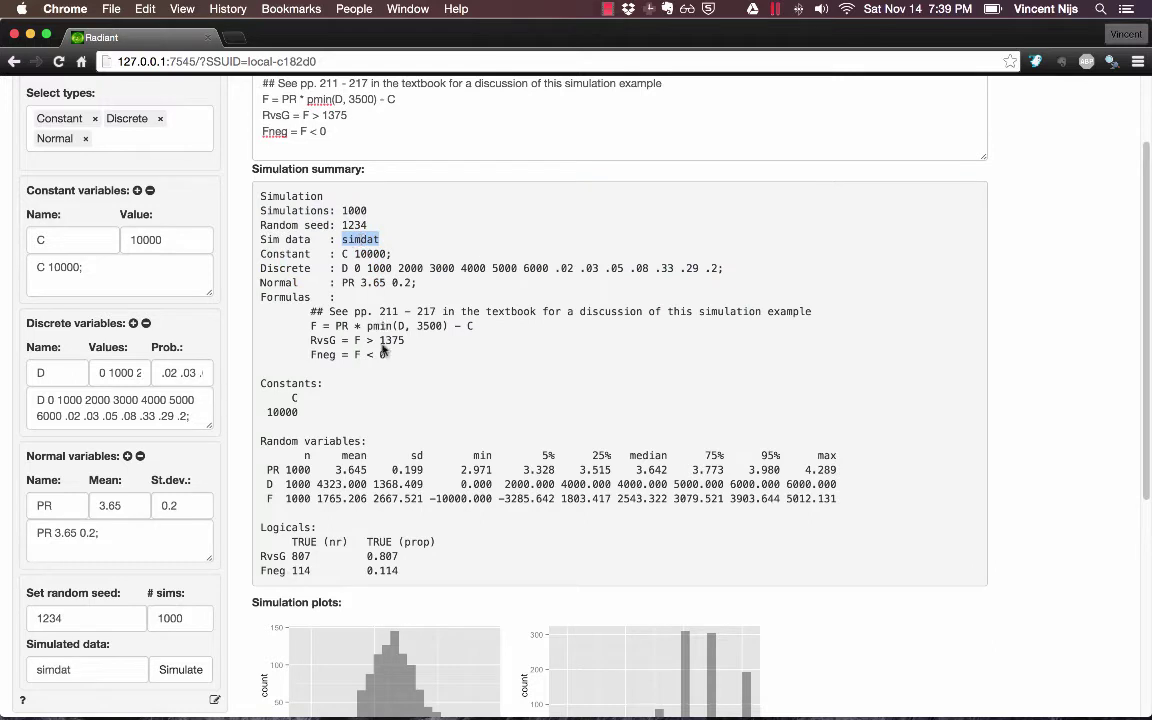
{"action": "scroll", "coordinate": [385, 376], "scroll_direction": "down", "scroll_amount": 2}
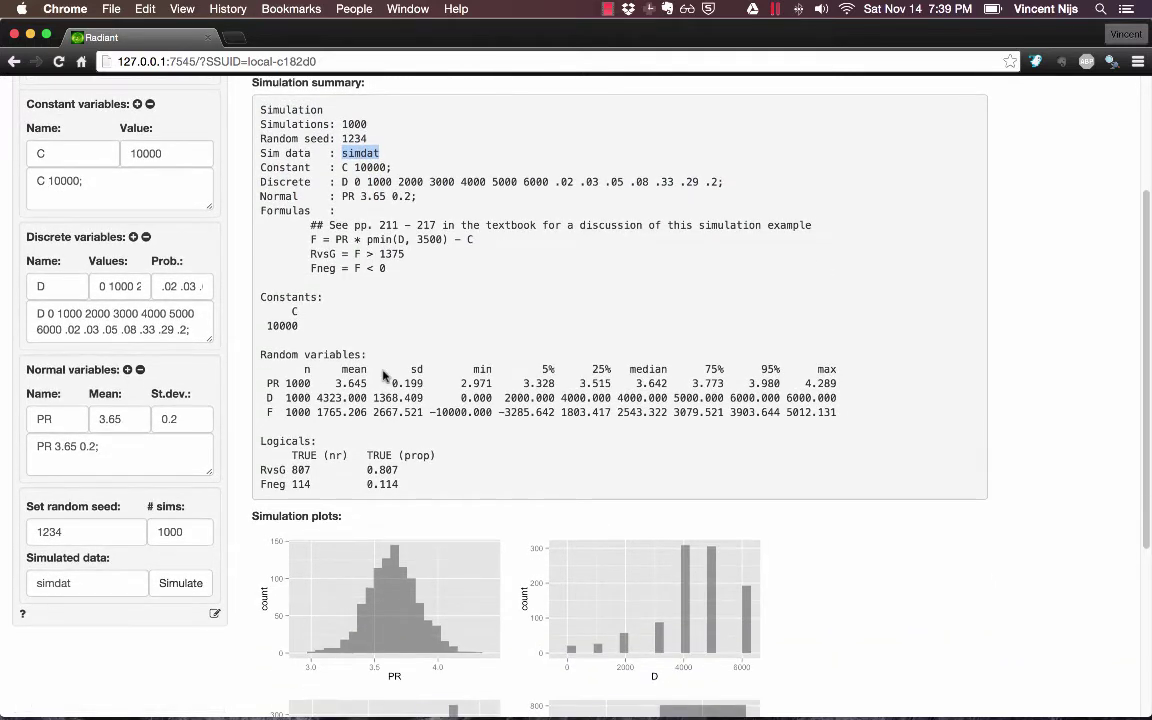
{"action": "double_click", "coordinate": [282, 325]}
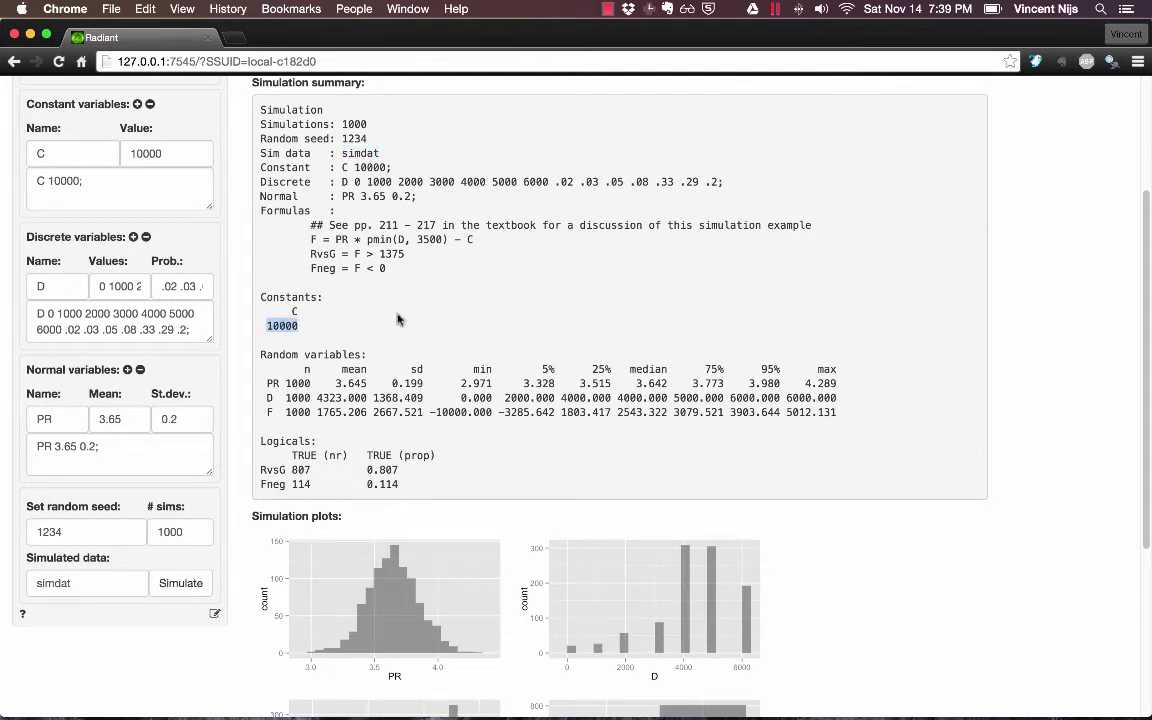
Compare the simulated mean and standard deviation of PR with its specified values, and check the summary rows for D and F
{"action": "scroll", "coordinate": [397, 319], "scroll_direction": "down", "scroll_amount": 2}
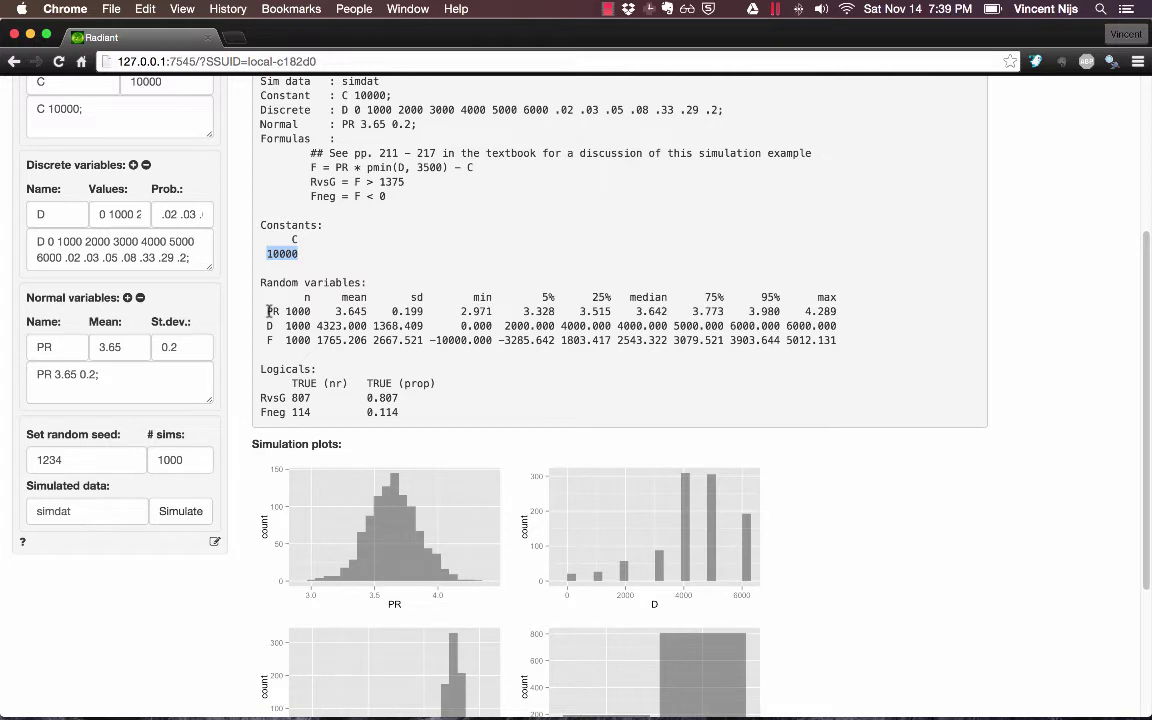
{"action": "left_click_drag", "start_coordinate": [267, 340], "coordinate": [278, 342]}
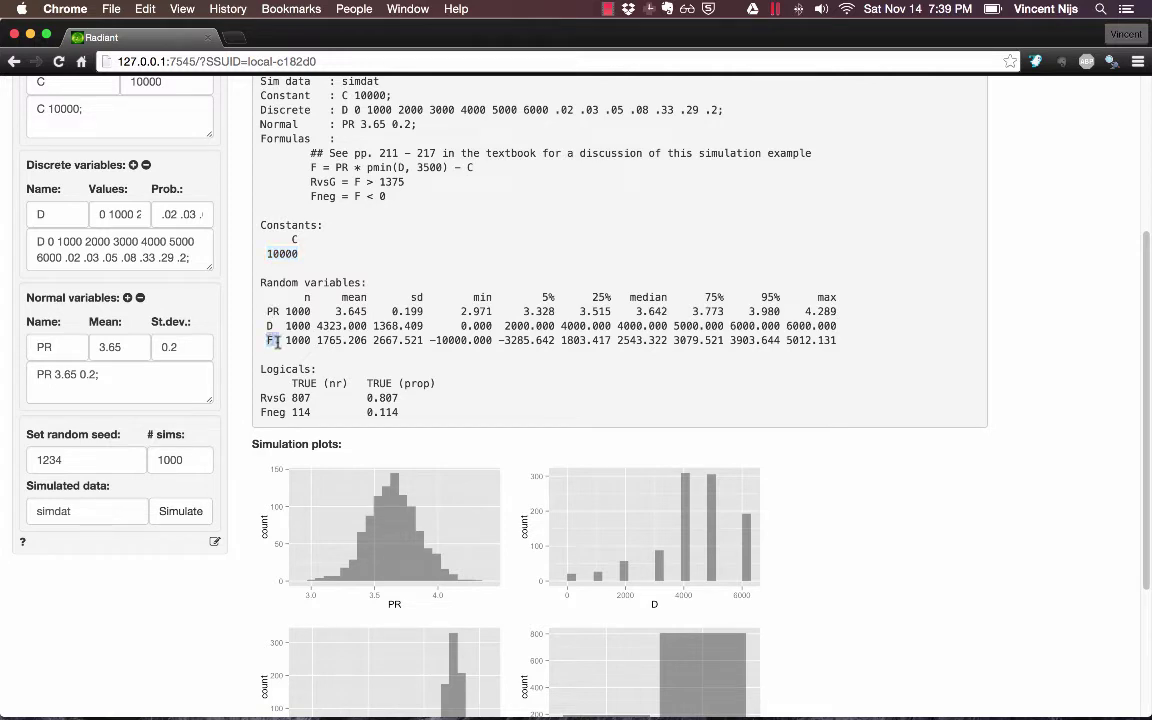
{"action": "left_click", "coordinate": [293, 342]}
{"action": "double_click", "coordinate": [359, 312]}
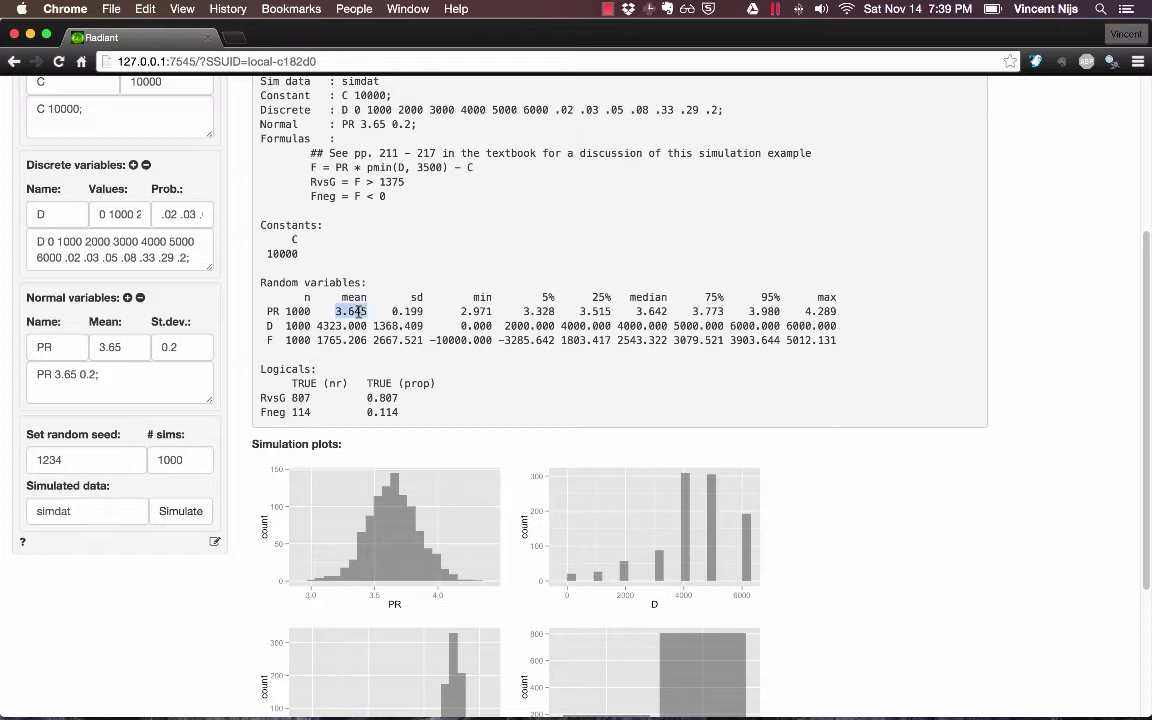
{"action": "double_click", "coordinate": [110, 347]}
{"action": "double_click", "coordinate": [418, 312]}
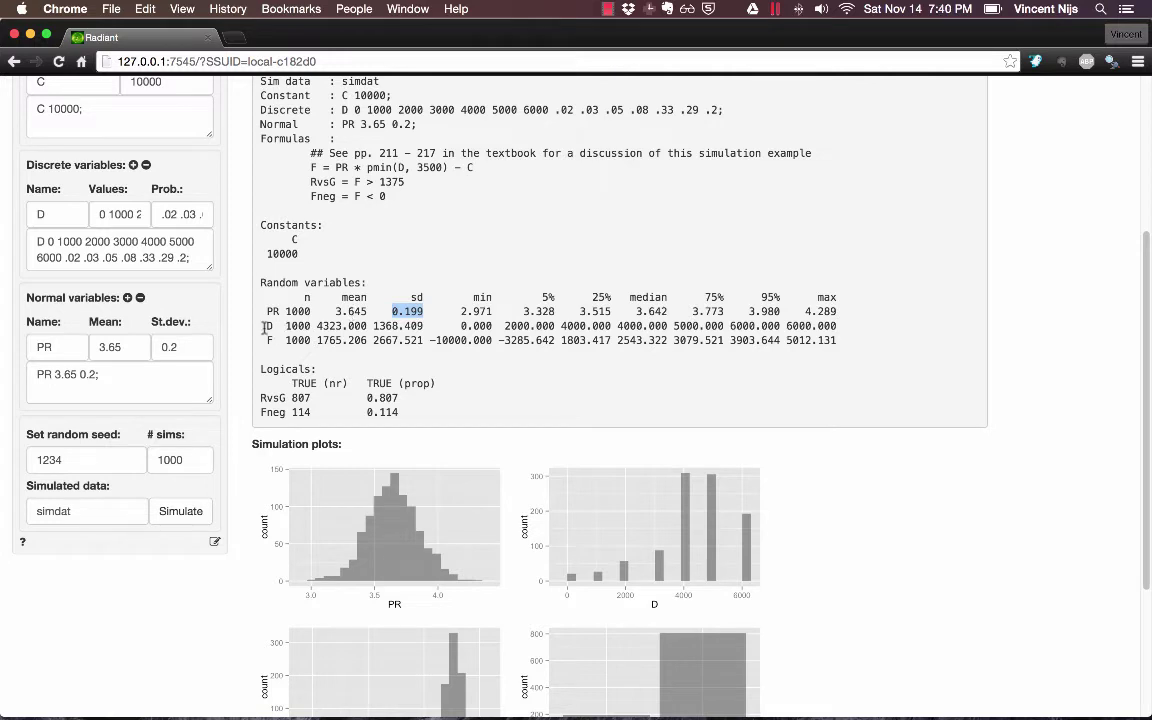
{"action": "left_click", "coordinate": [267, 327]}
{"action": "left_click_drag", "start_coordinate": [267, 327], "coordinate": [311, 328]}
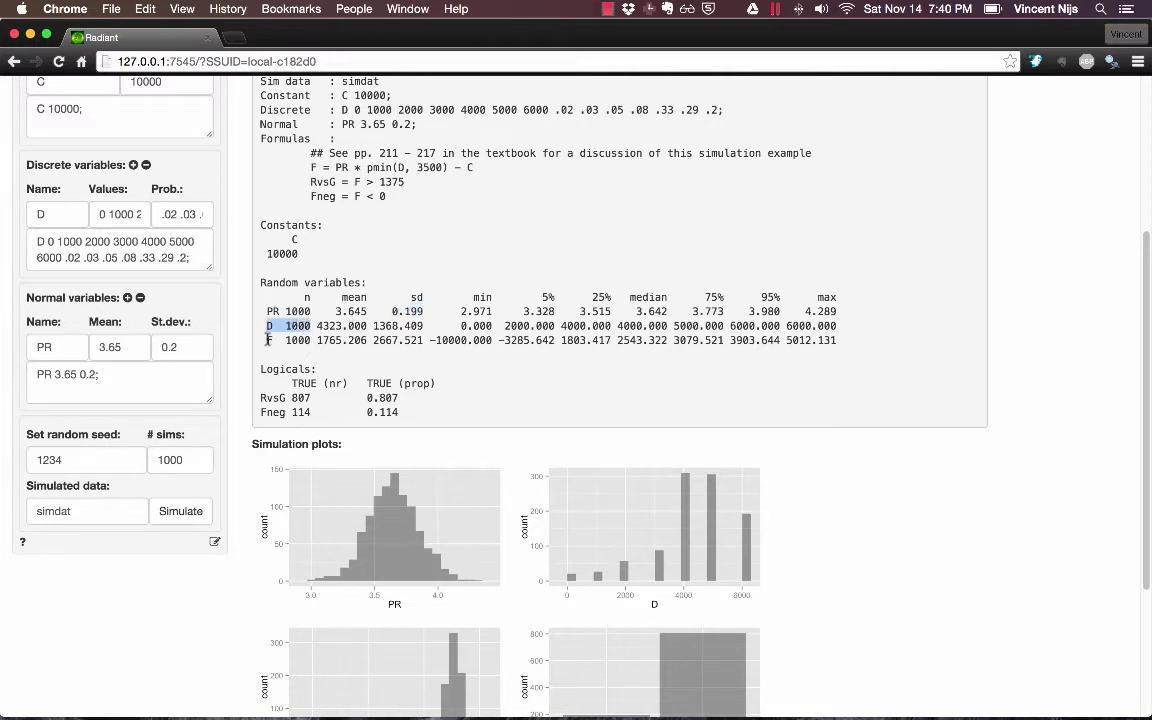
{"action": "left_click_drag", "start_coordinate": [367, 340], "coordinate": [325, 340]}
{"action": "double_click", "coordinate": [325, 340]}
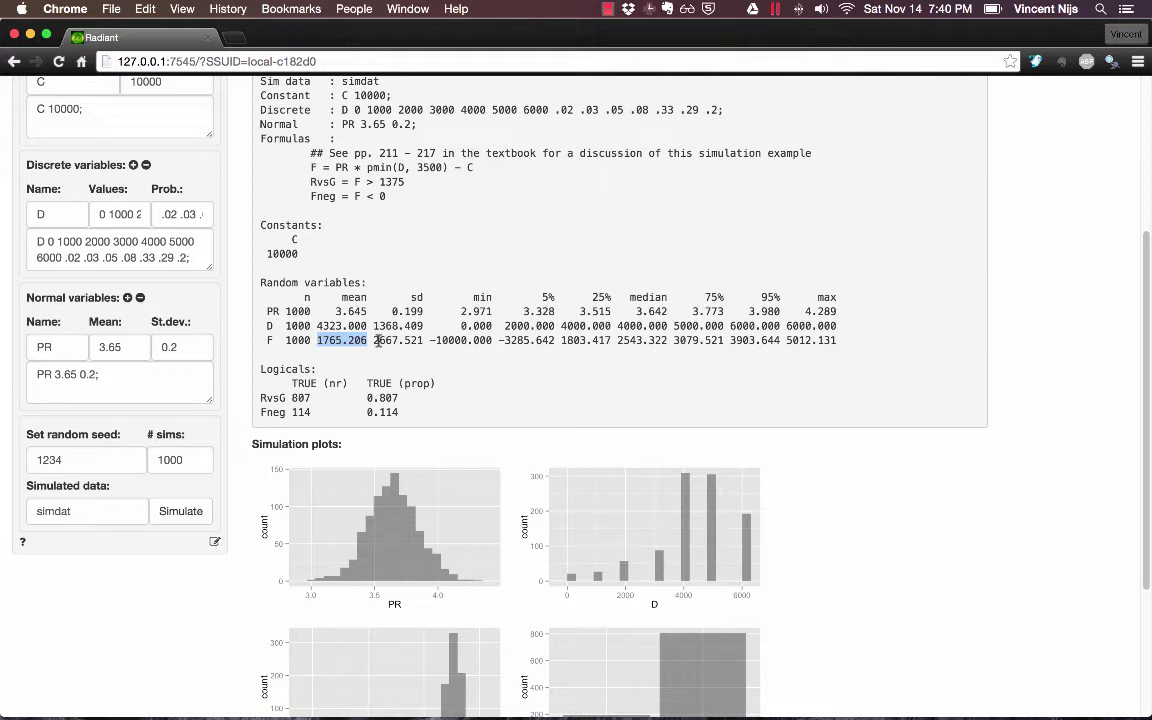
{"action": "left_click", "coordinate": [373, 341]}
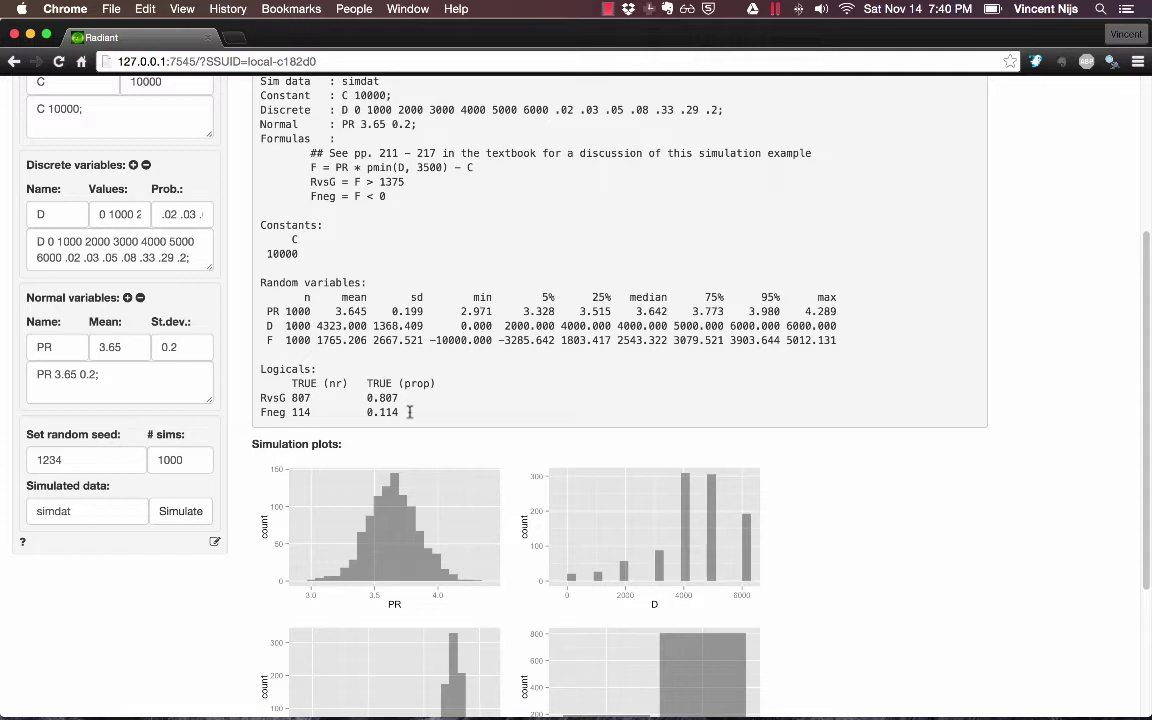
Compare the Logicals results for RvsG and Fneg in the simulation summary with their formulas
{"action": "left_click_drag", "start_coordinate": [403, 414], "coordinate": [258, 372]}
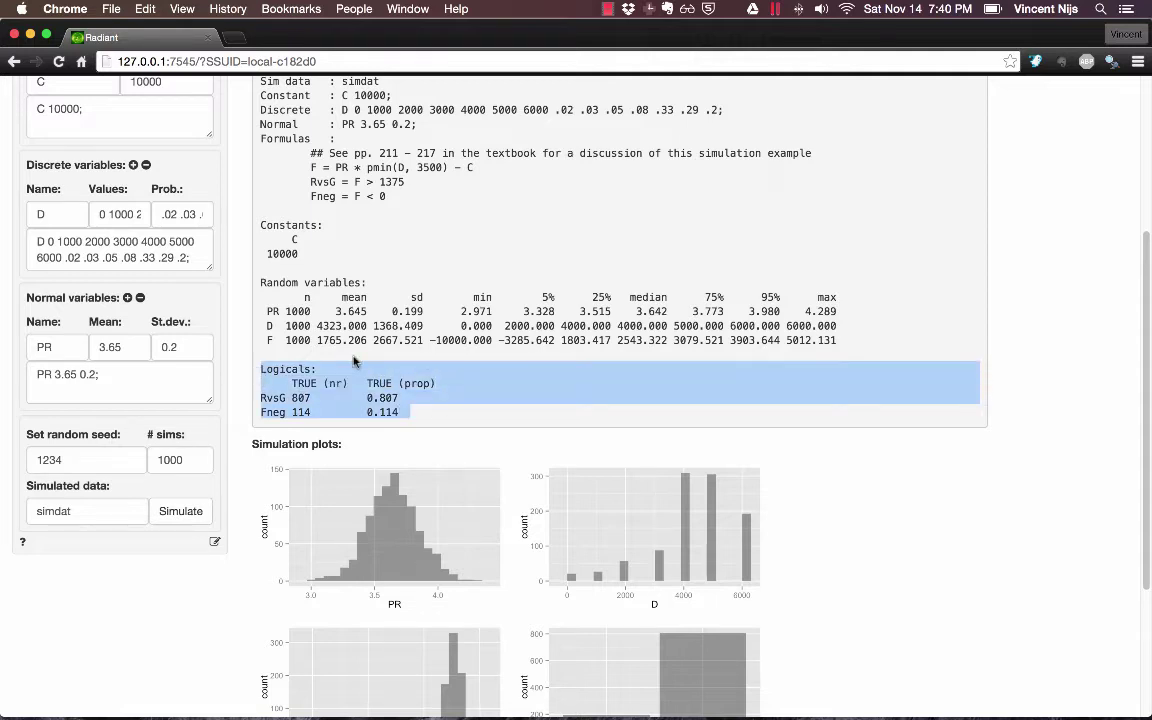
{"action": "scroll", "coordinate": [350, 330], "scroll_direction": "up", "scroll_amount": 4}
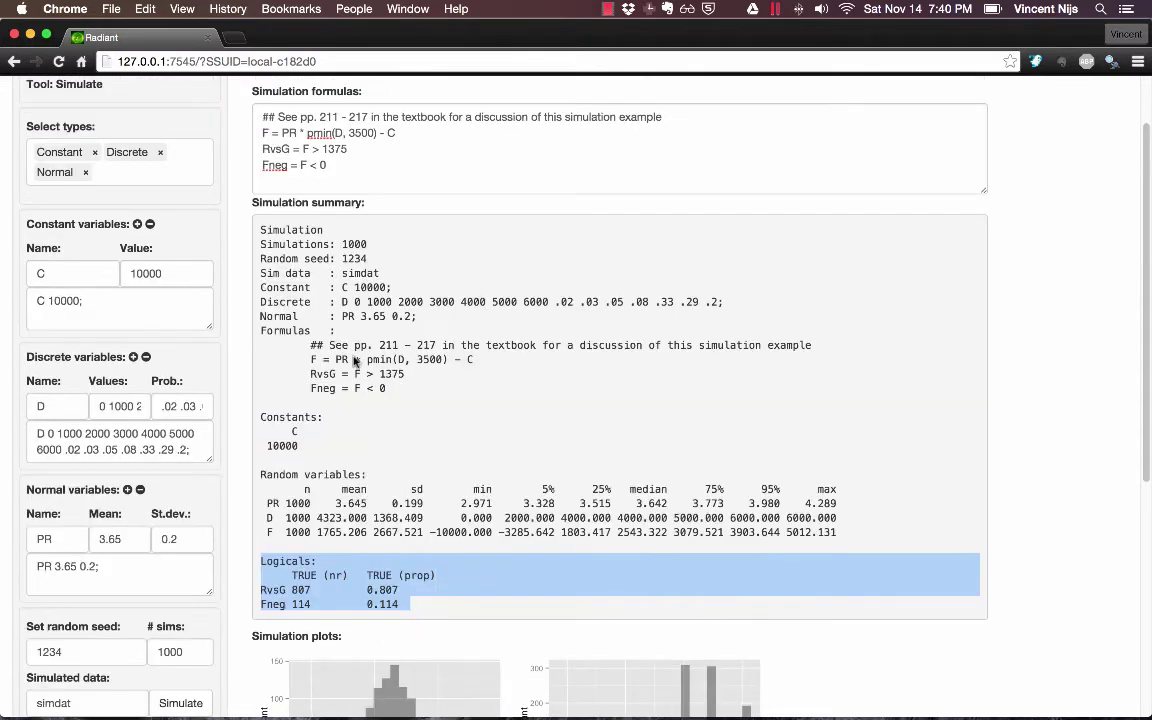
{"action": "left_click_drag", "start_coordinate": [341, 170], "coordinate": [251, 150]}
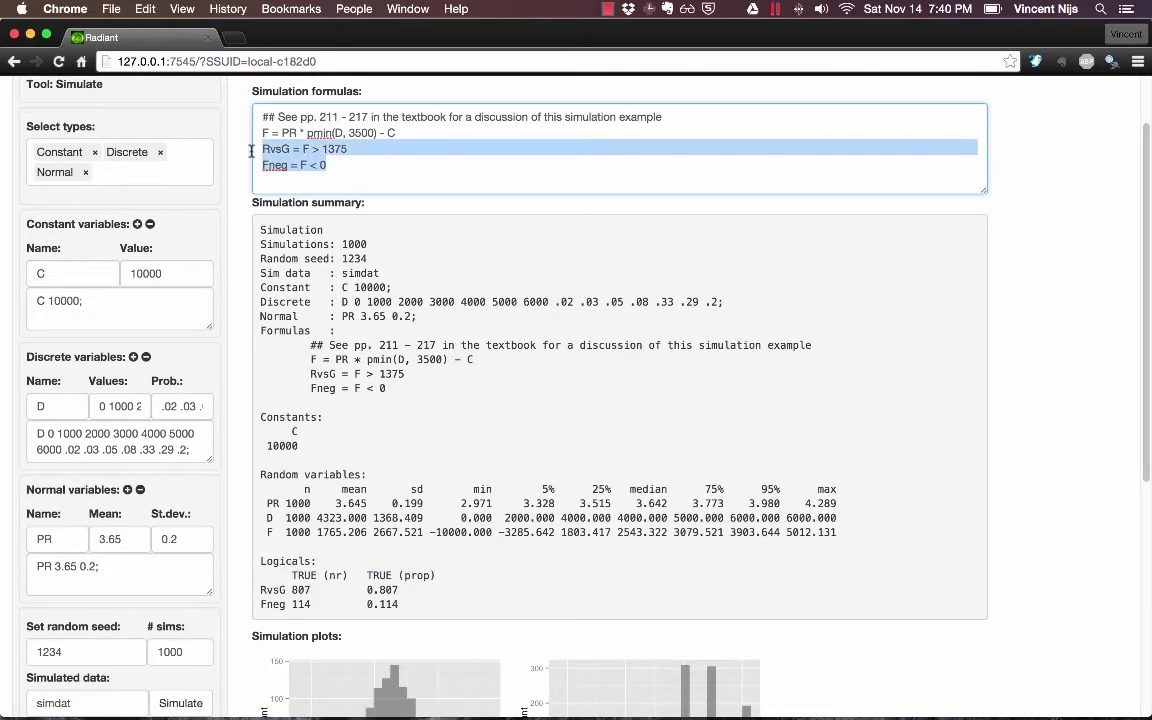
{"action": "triple_click", "coordinate": [314, 149]}
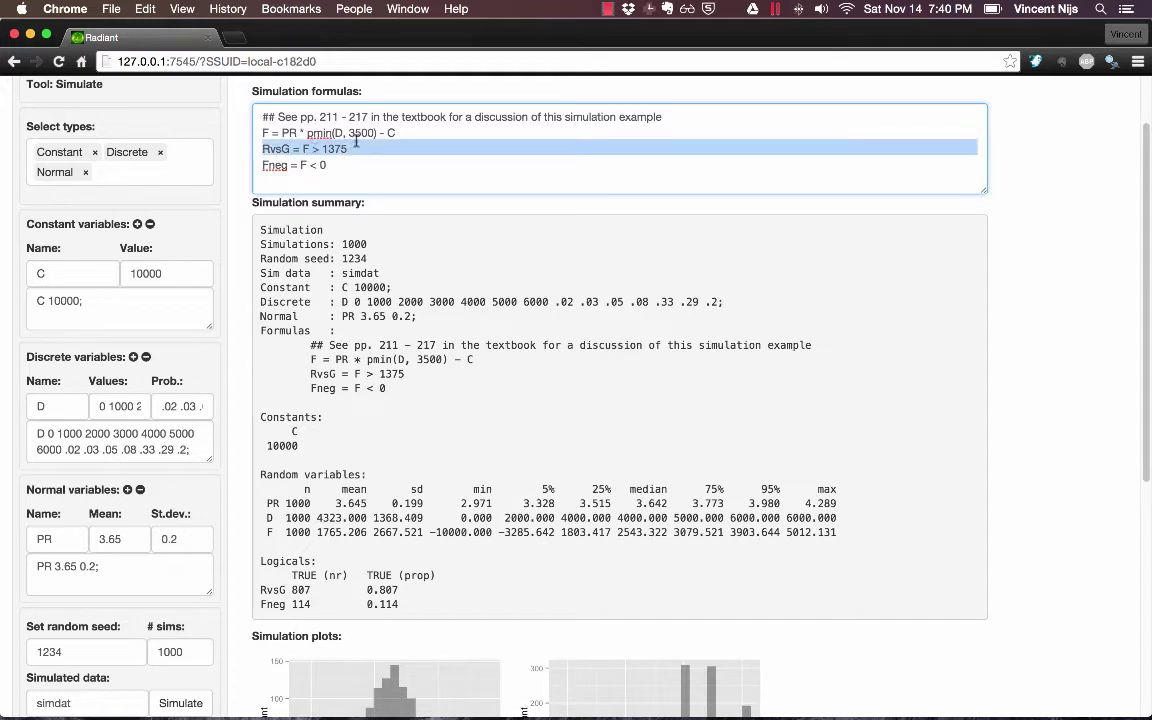
{"action": "triple_click", "coordinate": [346, 166]}
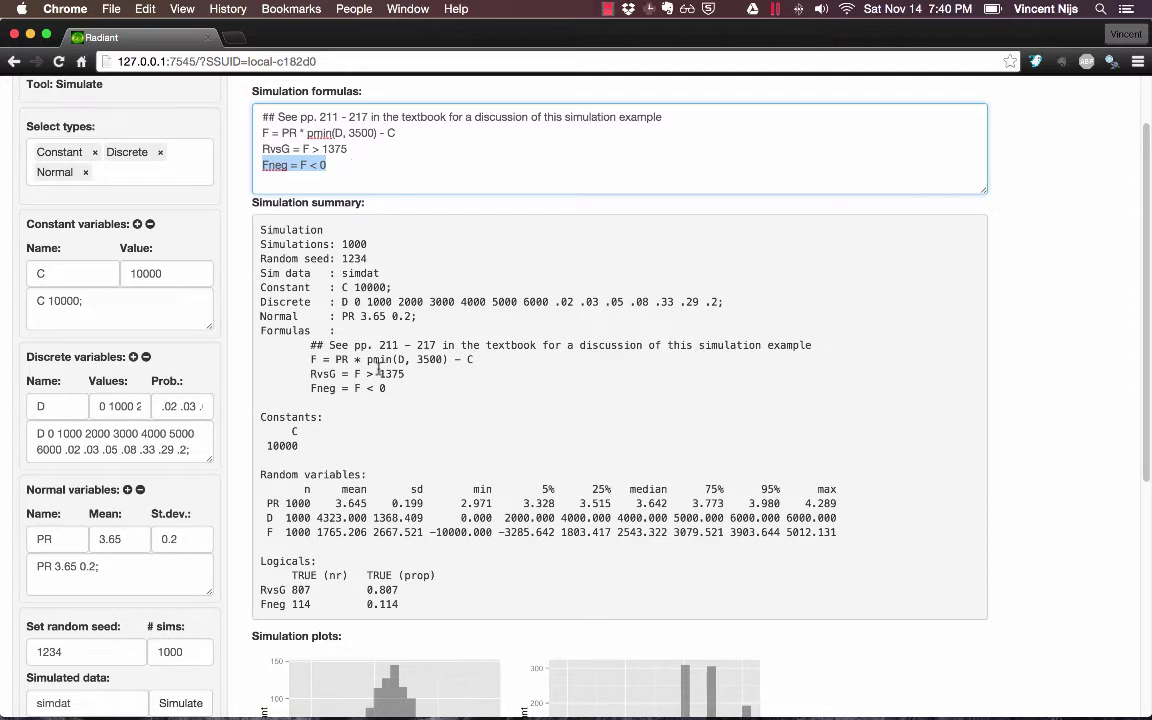
{"action": "left_click", "coordinate": [373, 435]}
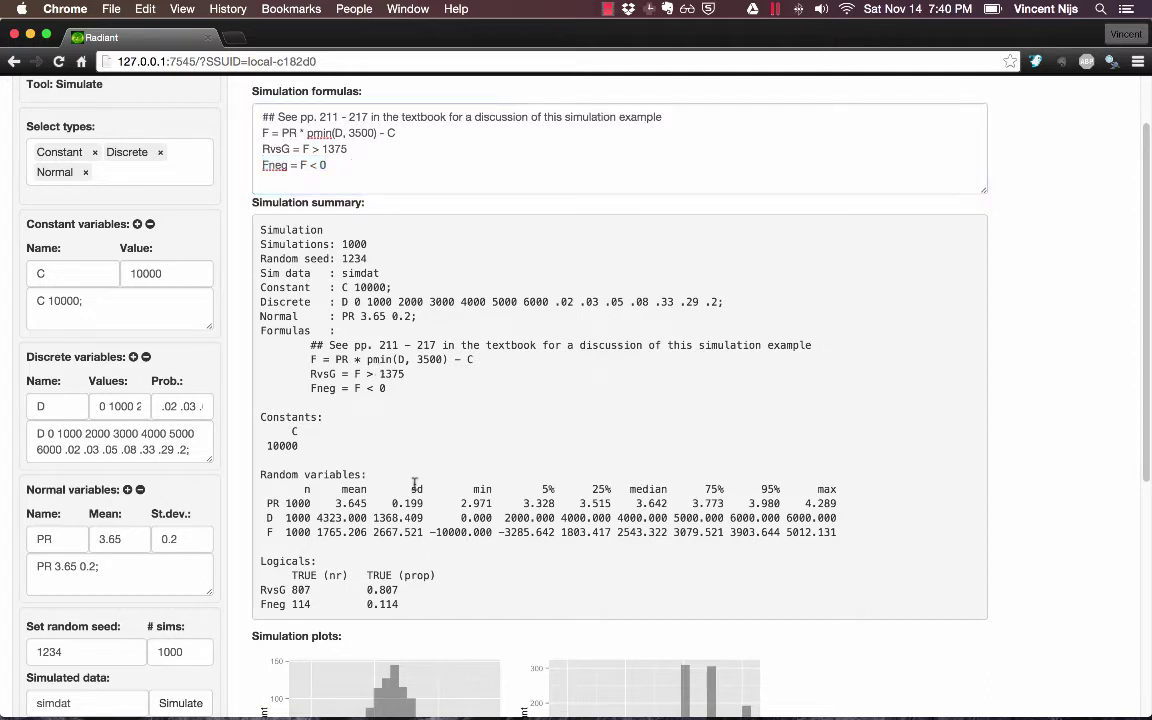
{"action": "double_click", "coordinate": [300, 590]}
{"action": "left_click", "coordinate": [401, 589]}
{"action": "double_click", "coordinate": [299, 605]}
Examine the simulation plots for PR, D, F and RvsG, and return to the simulation summary and formulas
{"action": "scroll", "coordinate": [437, 577], "scroll_direction": "down", "scroll_amount": 5}
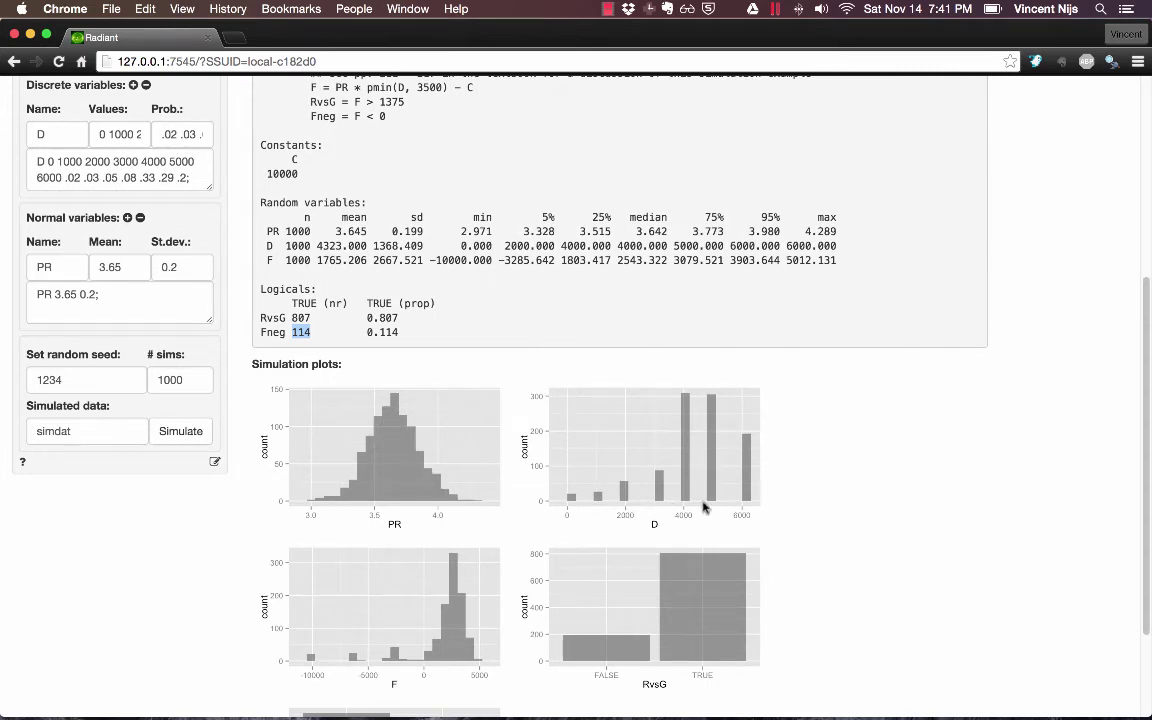
{"action": "scroll", "coordinate": [446, 612], "scroll_direction": "down", "scroll_amount": 2}
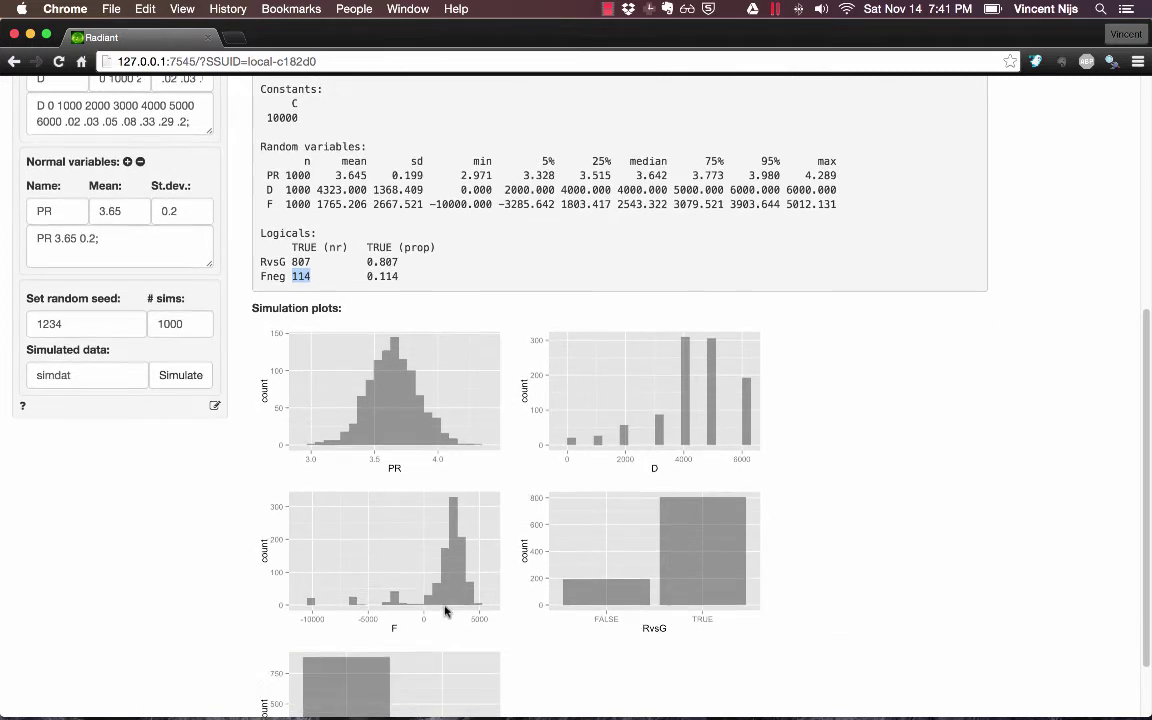
{"action": "scroll", "coordinate": [446, 612], "scroll_direction": "down", "scroll_amount": 1}
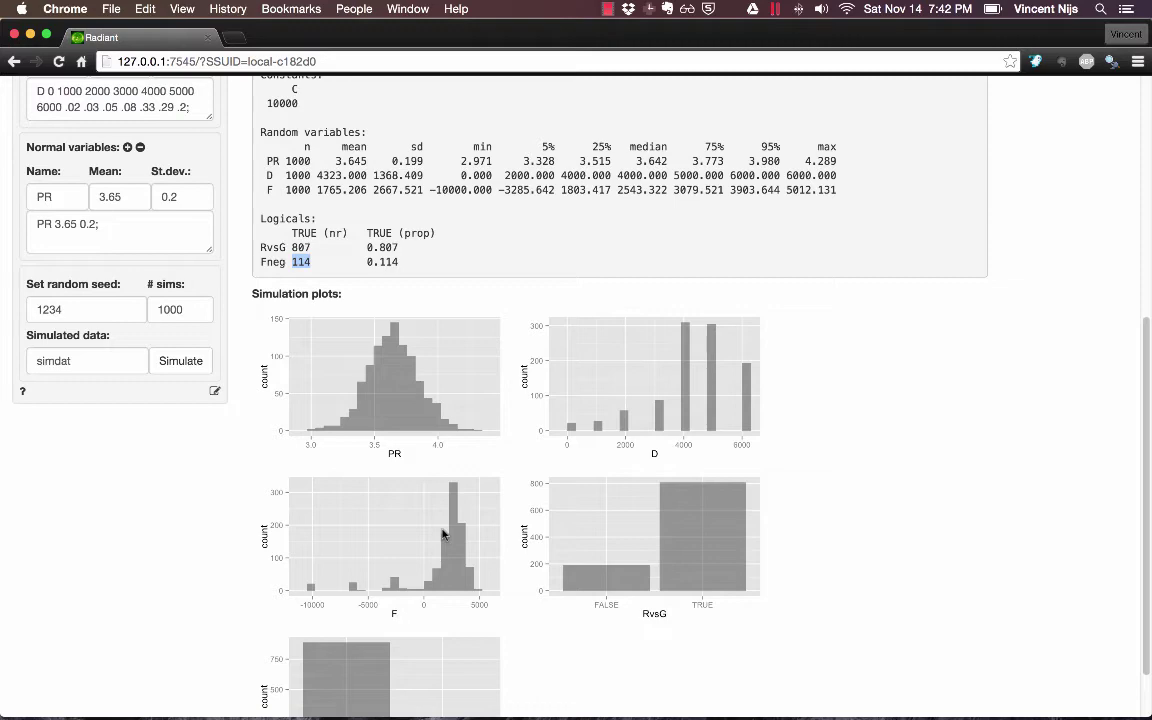
{"action": "scroll", "coordinate": [443, 535], "scroll_direction": "up", "scroll_amount": 5}
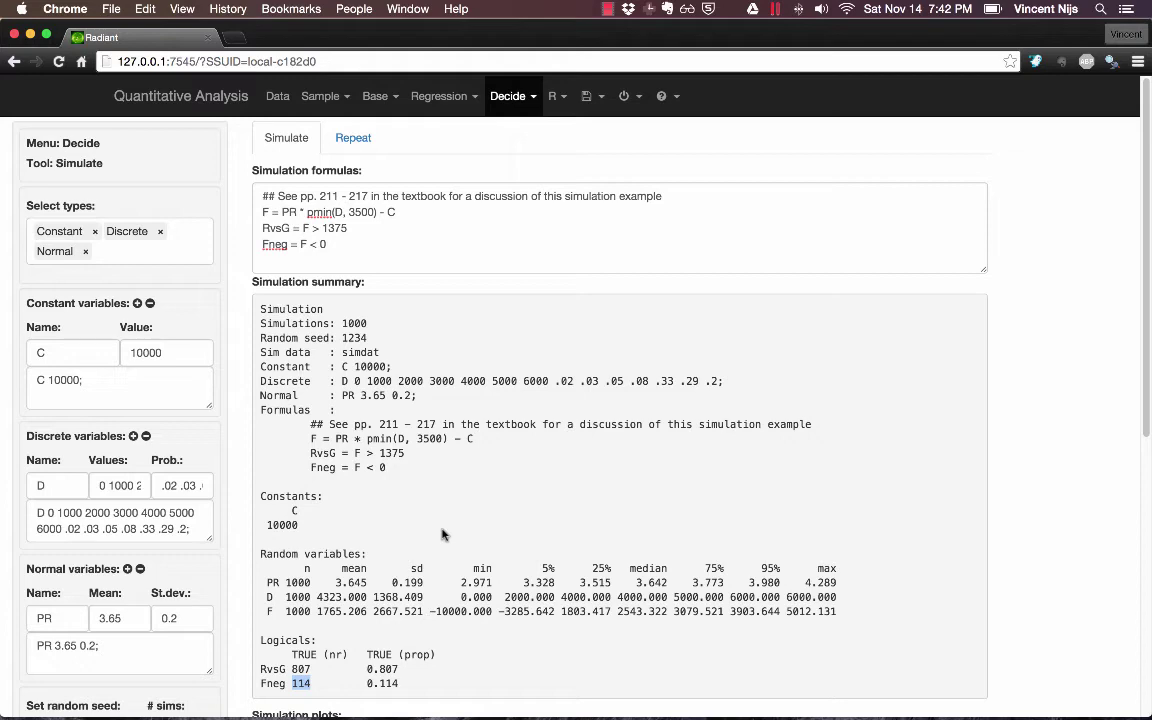
{"action": "scroll", "coordinate": [290, 418], "scroll_direction": "down", "scroll_amount": 3}
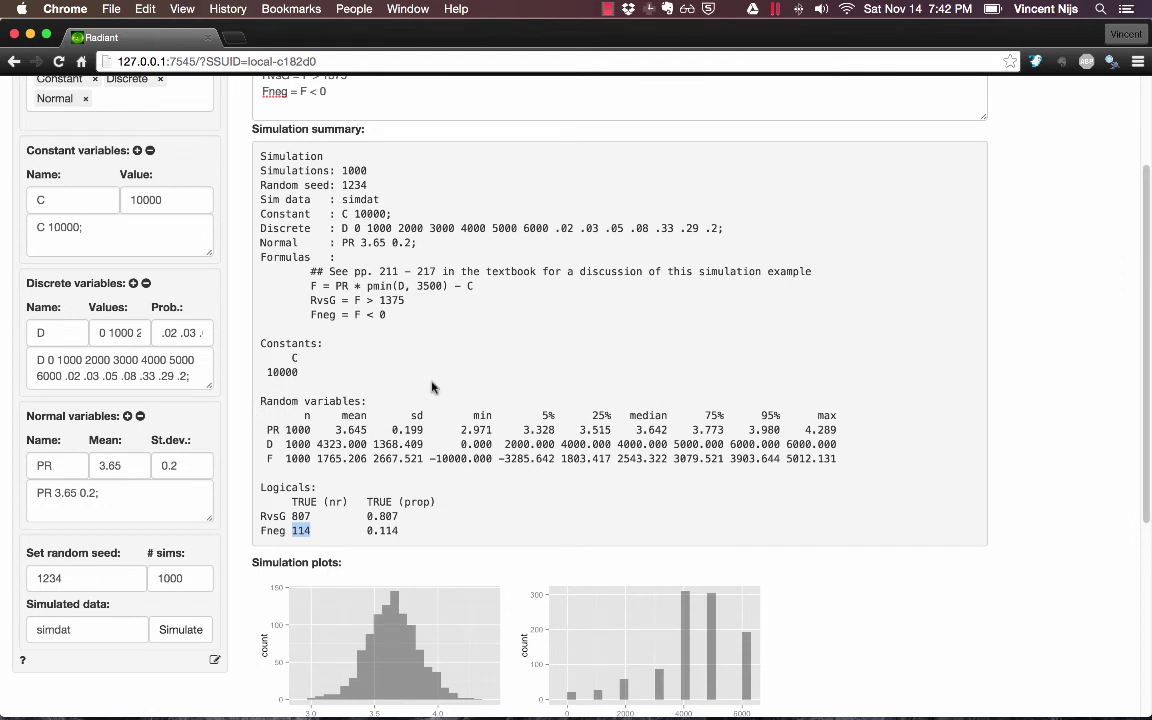
{"action": "left_click", "coordinate": [372, 362]}
{"action": "scroll", "coordinate": [400, 427], "scroll_direction": "up", "scroll_amount": 3}
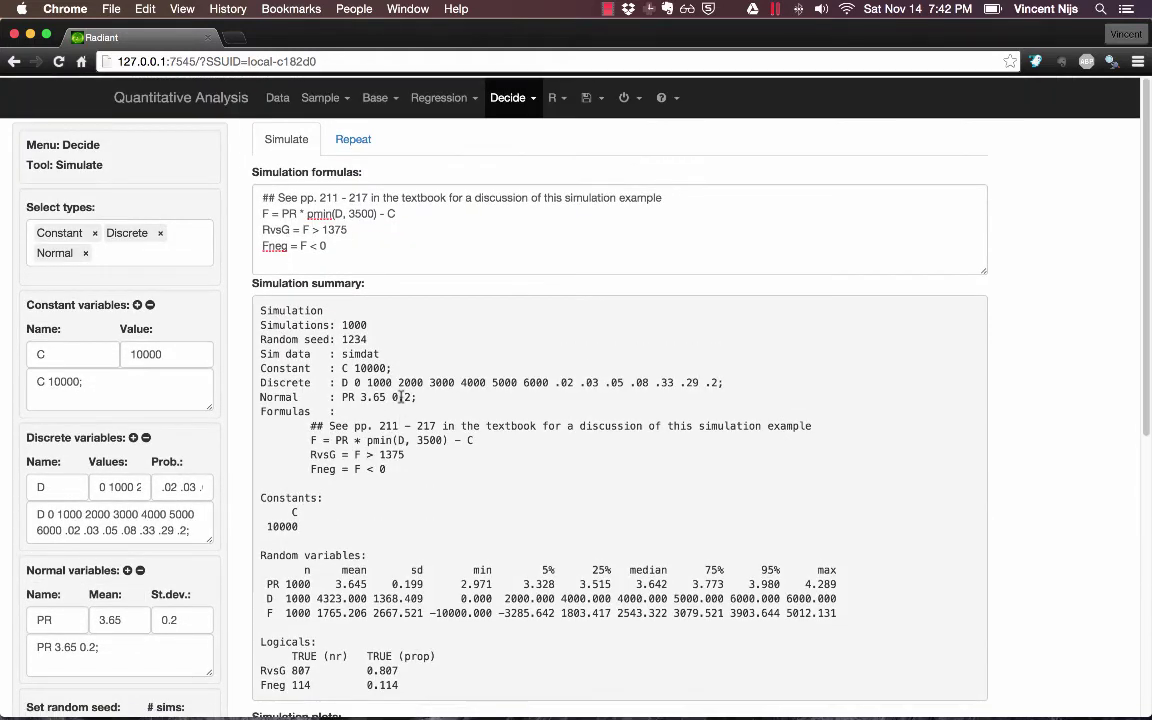
Open the repeated simulation settings and check which variables are selected and available for re-simulation
{"action": "left_click", "coordinate": [353, 137]}
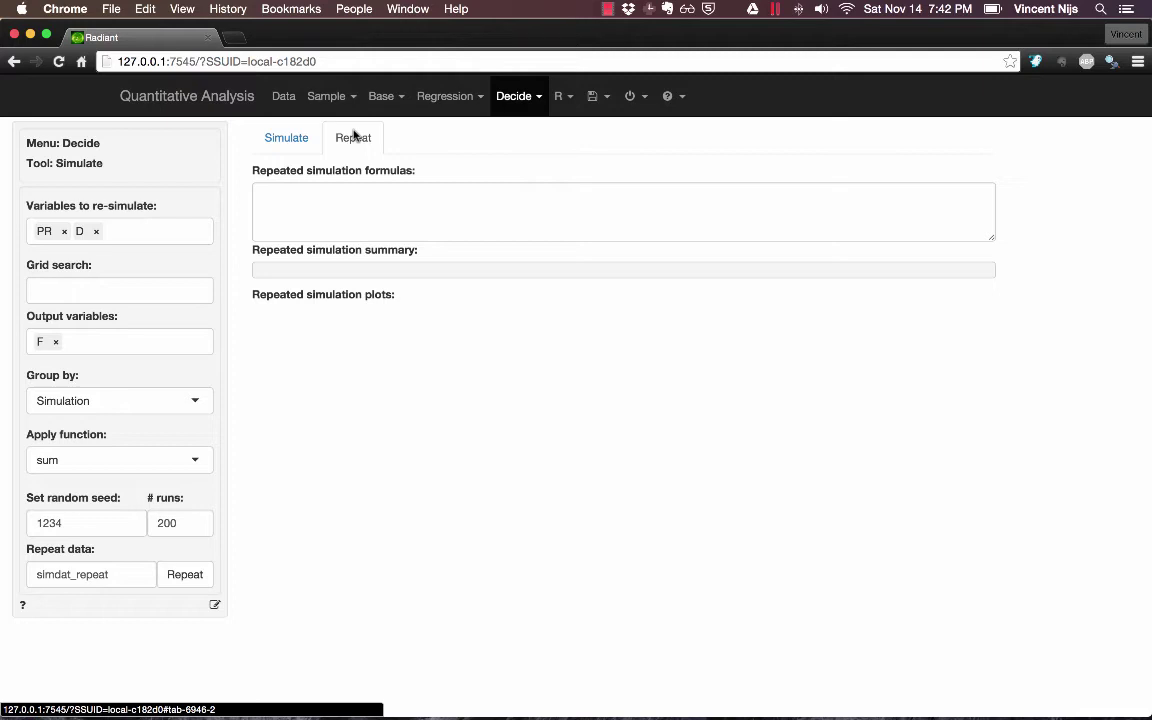
{"action": "left_click", "coordinate": [121, 233]}
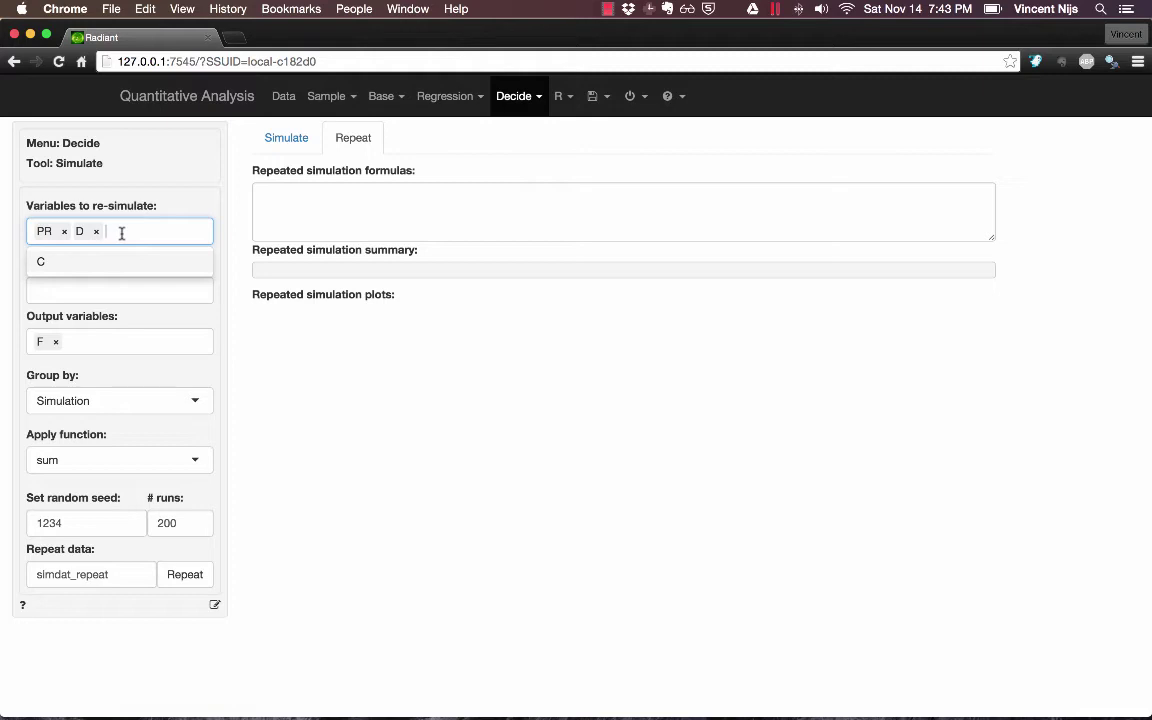
{"action": "left_click", "coordinate": [130, 199]}
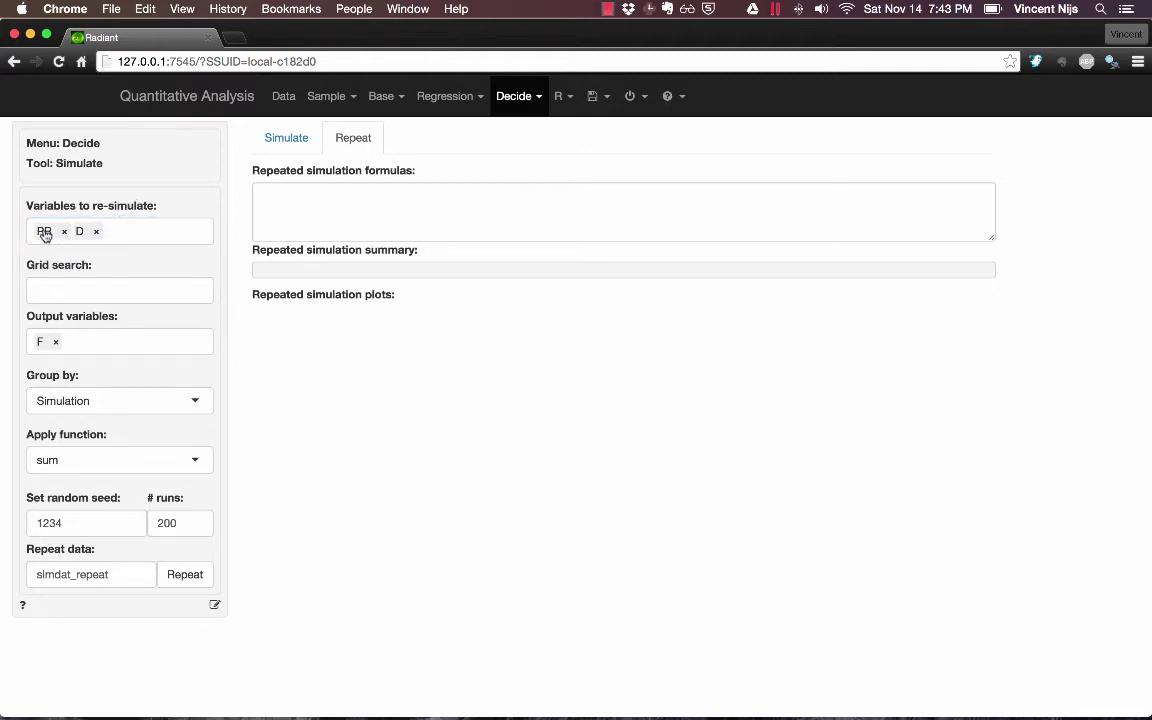
{"action": "left_click", "coordinate": [125, 231]}
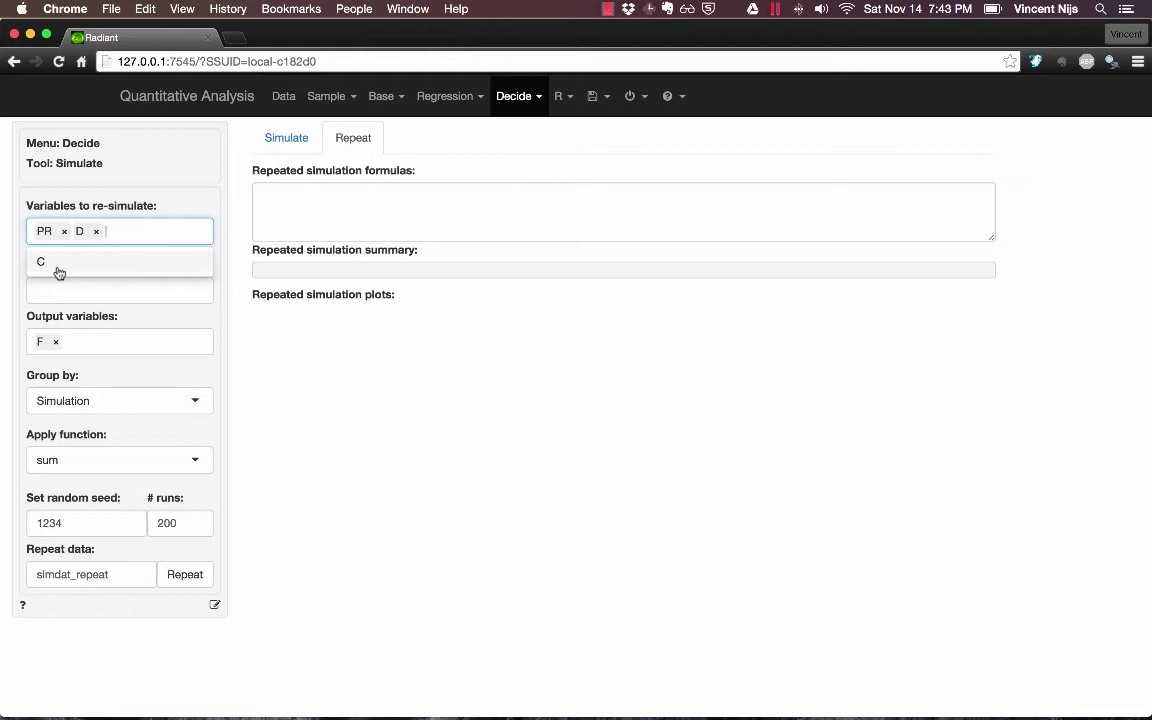
{"action": "left_click", "coordinate": [134, 192]}
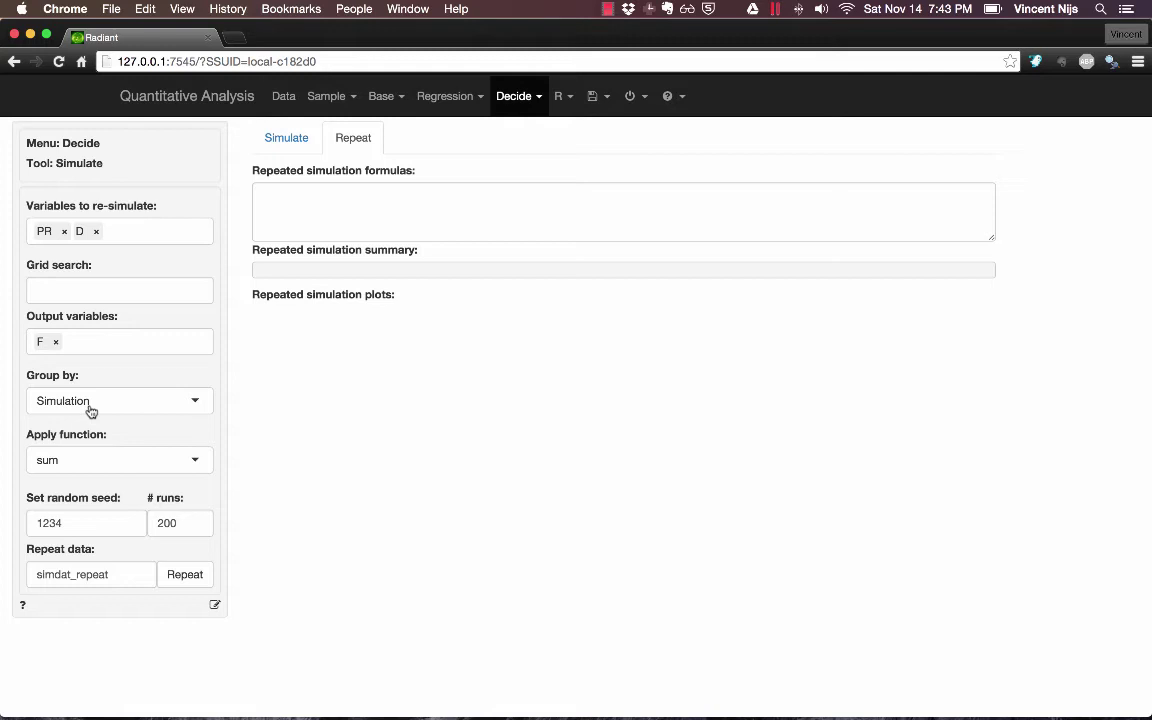
Check the number of runs and the function applied to the output variable in the repeated simulation settings
{"action": "left_click", "coordinate": [167, 523]}
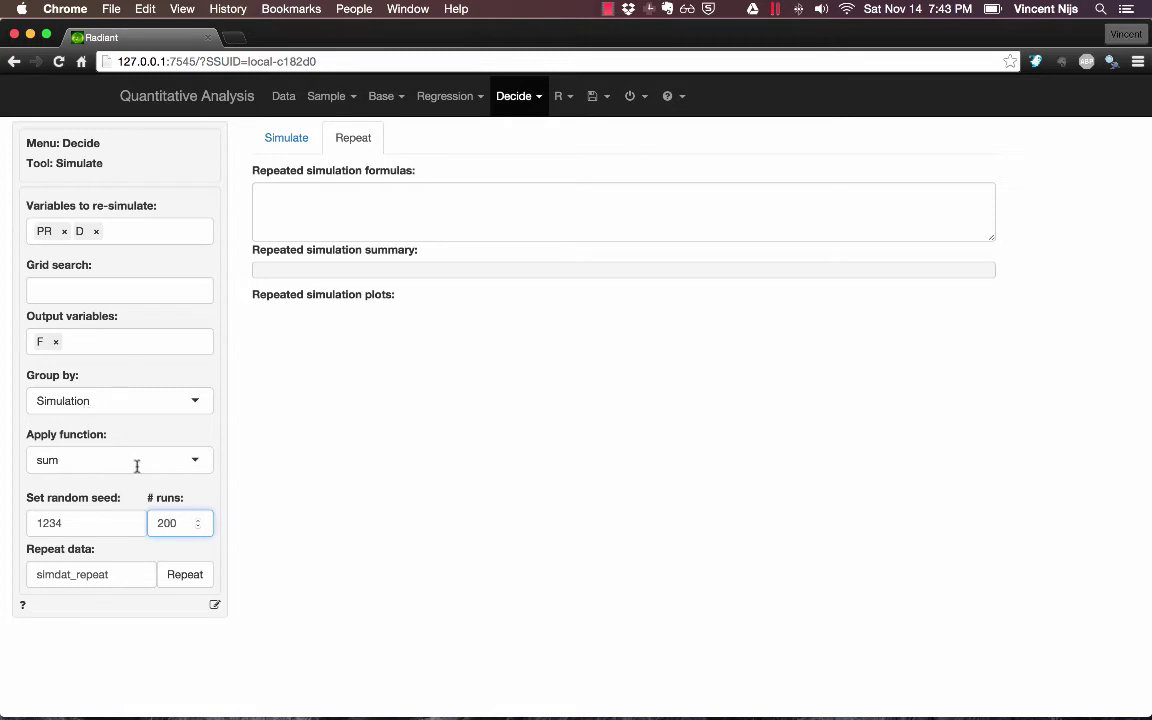
{"action": "double_click", "coordinate": [166, 523]}
{"action": "left_click", "coordinate": [177, 523]}
{"action": "left_click", "coordinate": [94, 461]}
{"action": "left_click", "coordinate": [94, 462]}
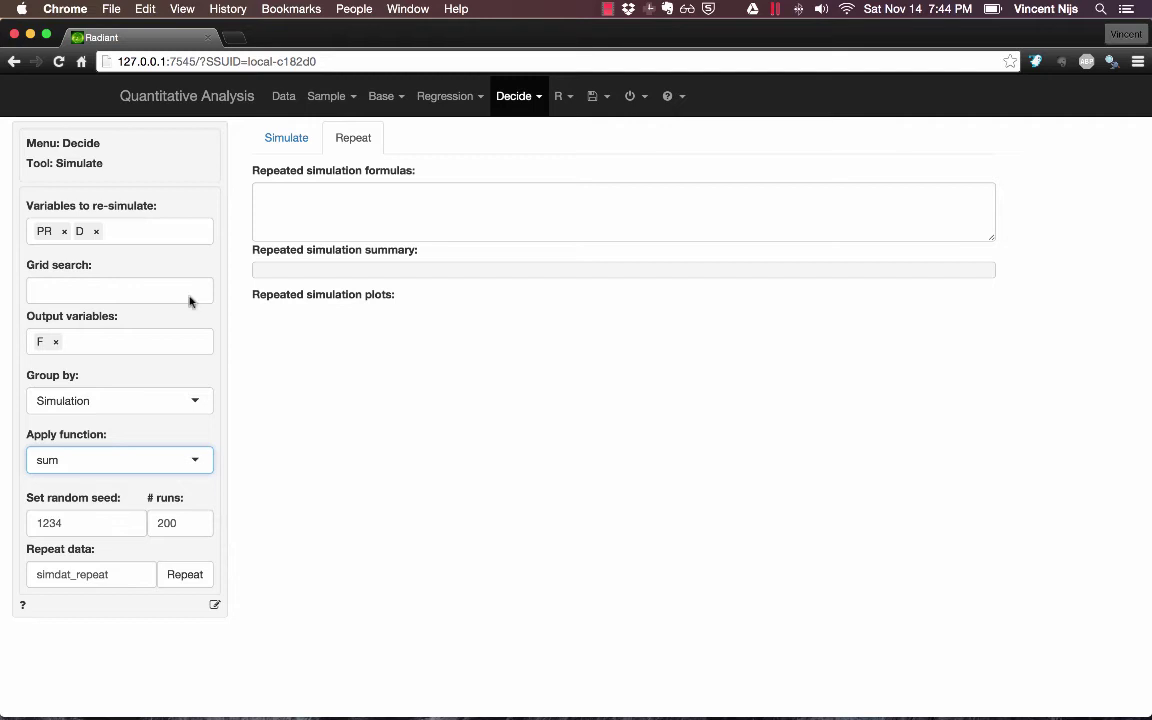
Enter the repeated simulation formula Plarge = F > 200000 and run the repeated simulation
{"action": "left_click", "coordinate": [304, 195]}
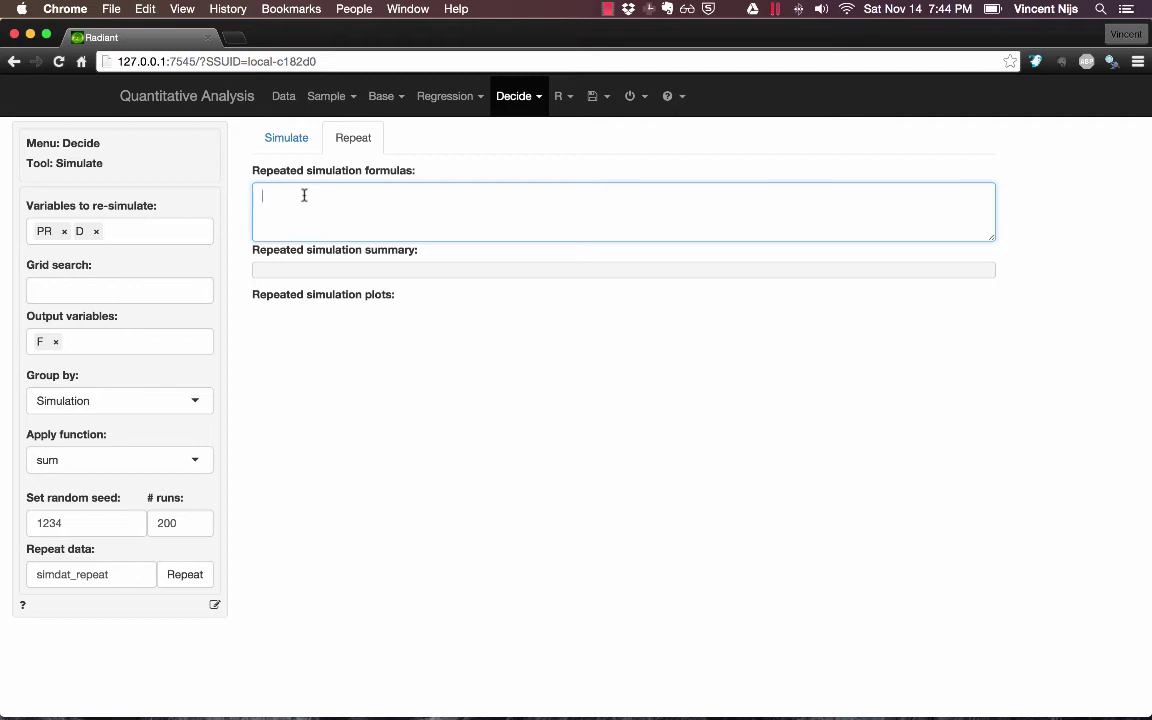
{"action": "type", "text": "Plarge = F > 200000"}
{"action": "left_click", "coordinate": [185, 575]}
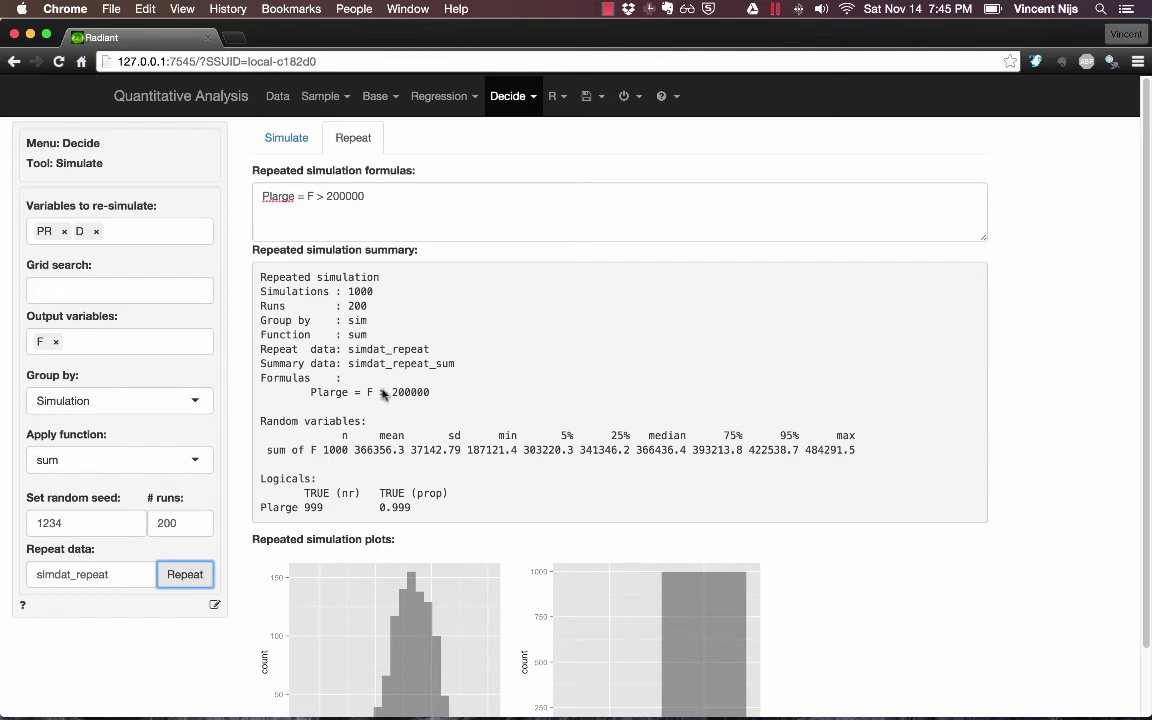
Review the repeated simulation summary's Plarge formula, the number of runs and the mean of the sum of F
{"action": "left_click_drag", "start_coordinate": [308, 393], "coordinate": [430, 391]}
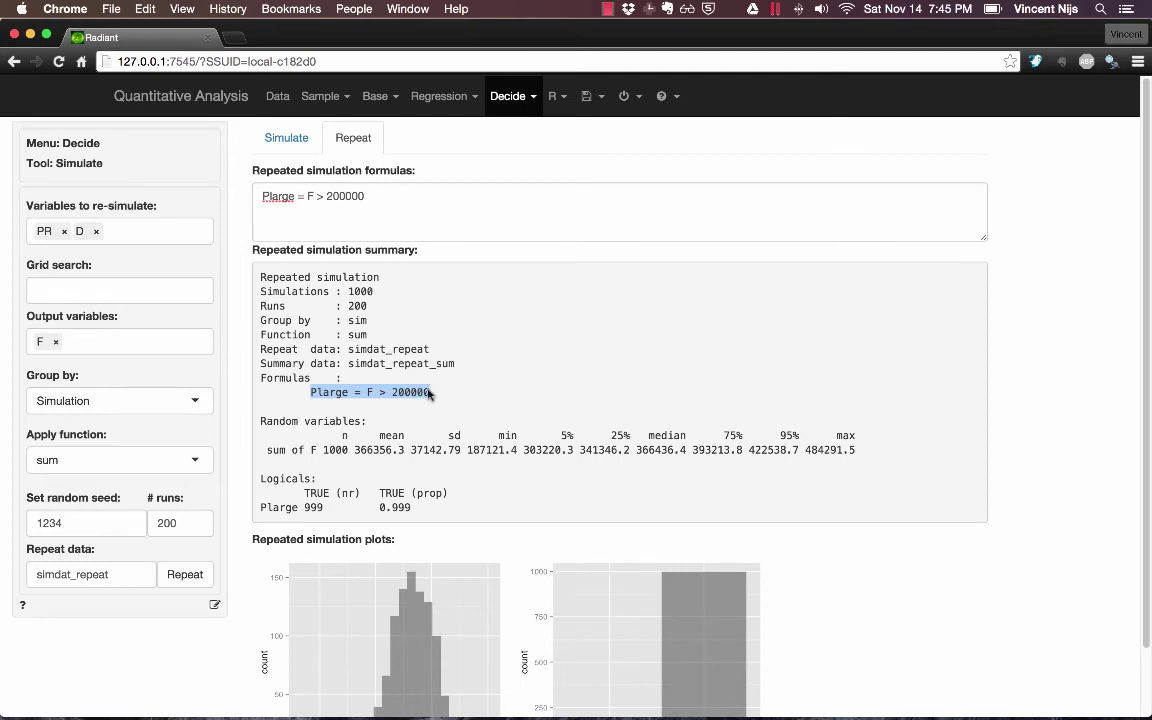
{"action": "left_click", "coordinate": [496, 388]}
{"action": "scroll", "coordinate": [468, 411], "scroll_direction": "down", "scroll_amount": 1}
{"action": "scroll", "coordinate": [468, 411], "scroll_direction": "down", "scroll_amount": 1}
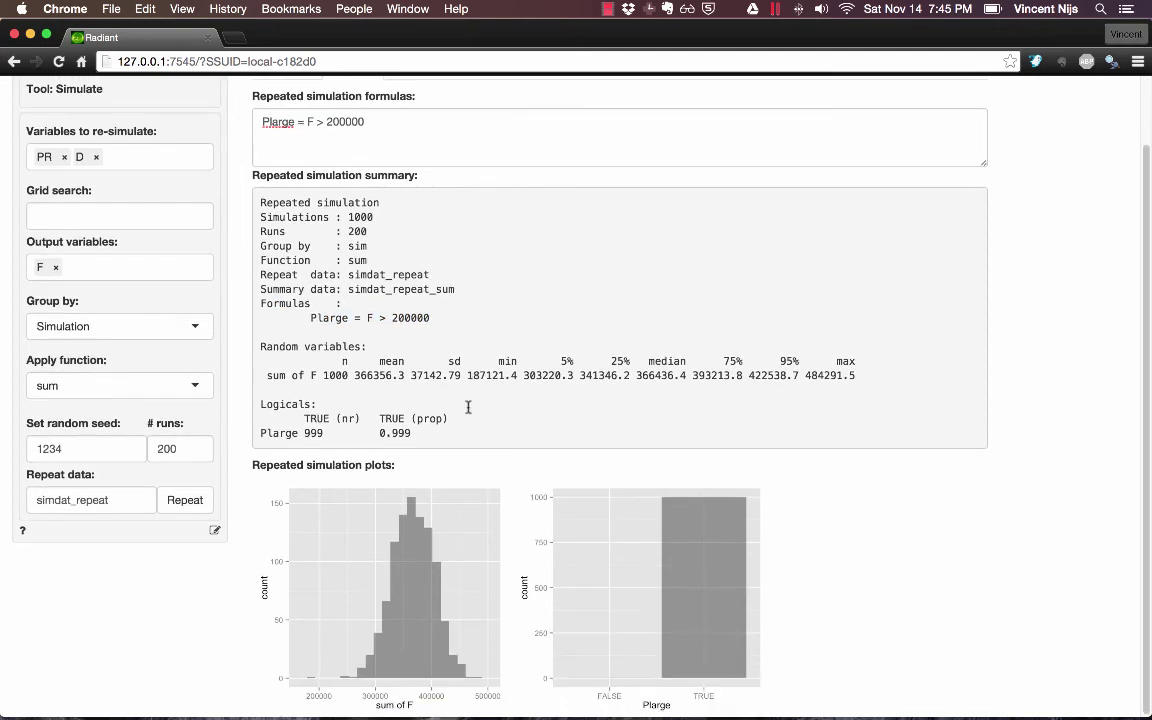
{"action": "left_click_drag", "start_coordinate": [266, 375], "coordinate": [314, 375]}
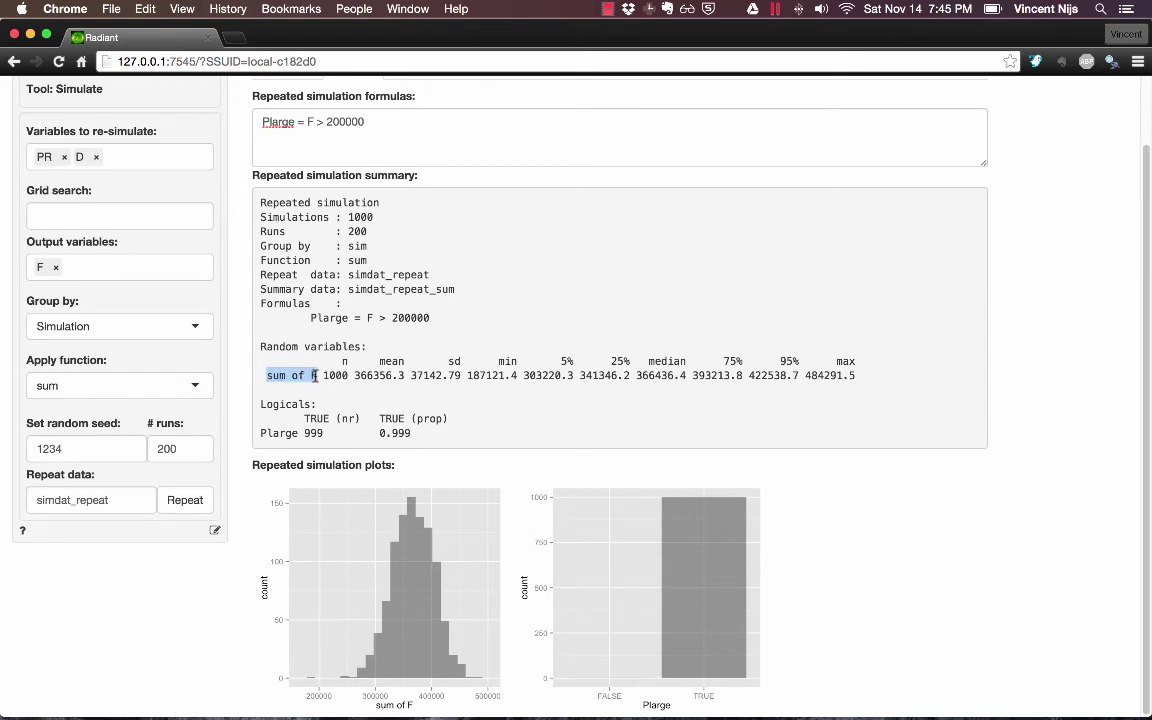
{"action": "double_click", "coordinate": [351, 231]}
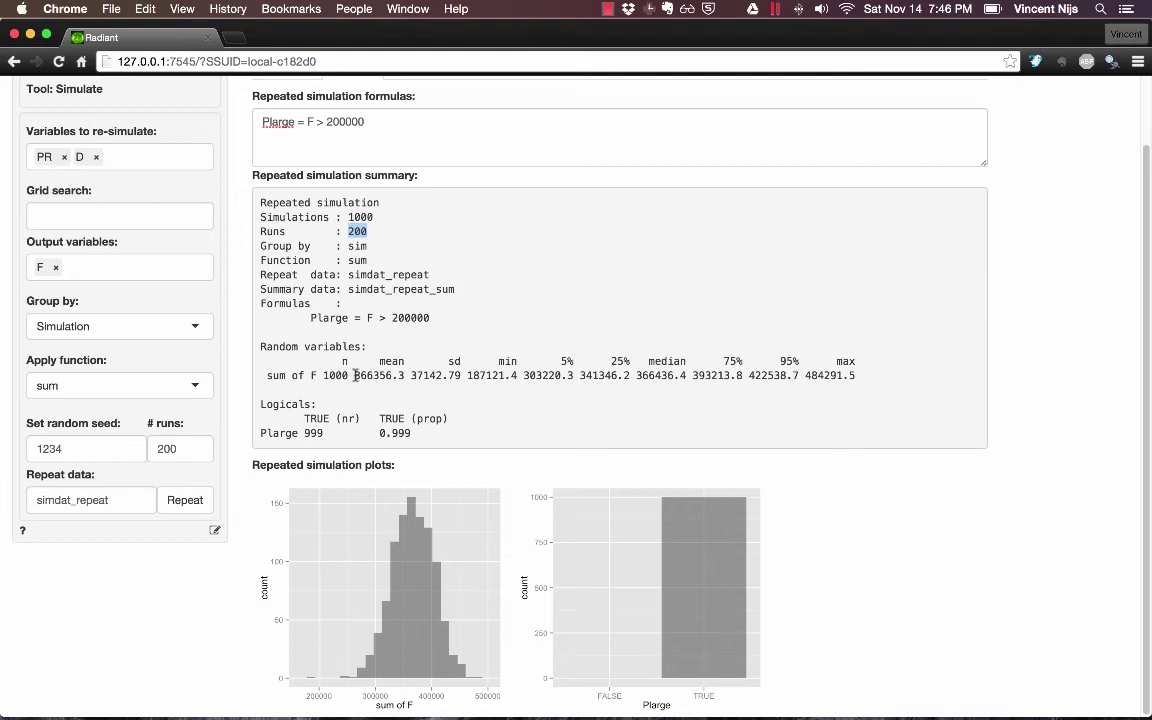
{"action": "left_click_drag", "start_coordinate": [354, 375], "coordinate": [402, 377]}
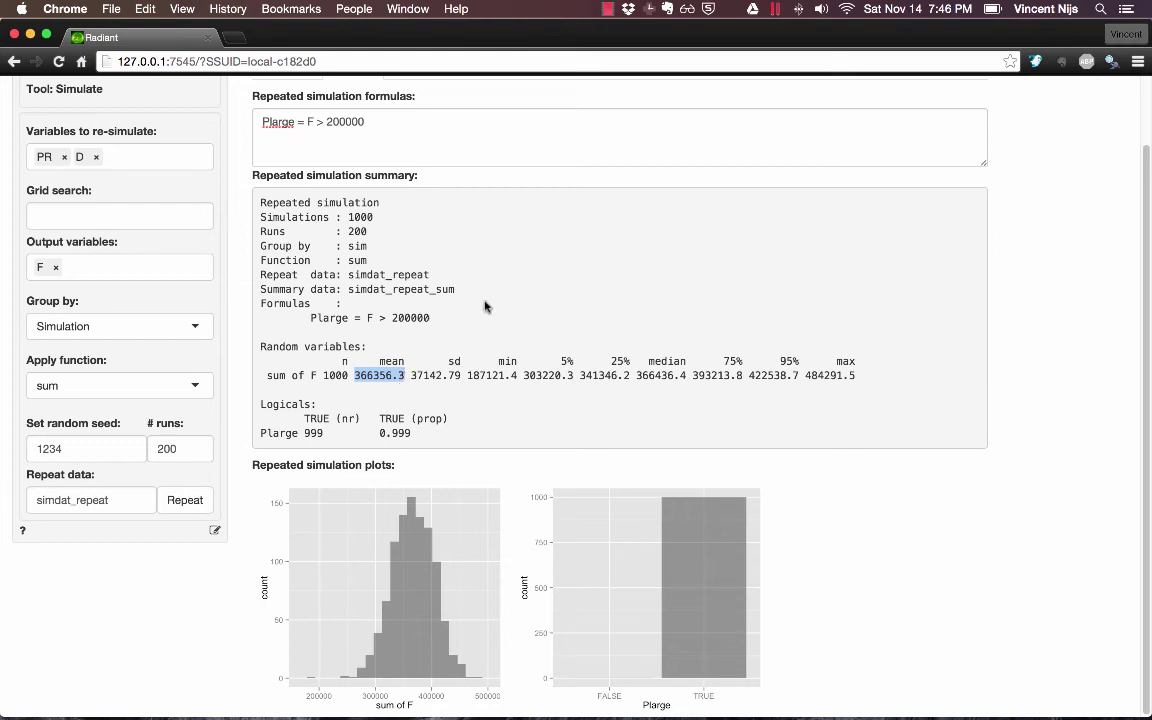
{"action": "left_click", "coordinate": [528, 287]}
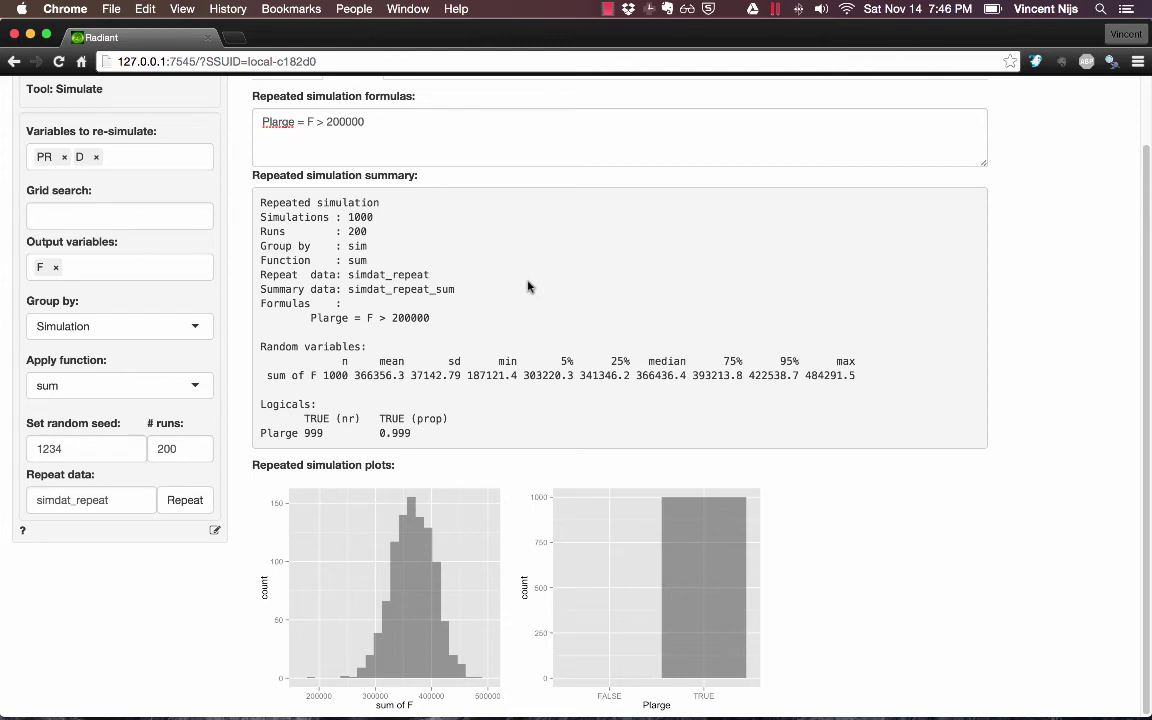
Check the repeat data name and the standard deviation and maximum for the sum of F in the summary
{"action": "triple_click", "coordinate": [406, 274]}
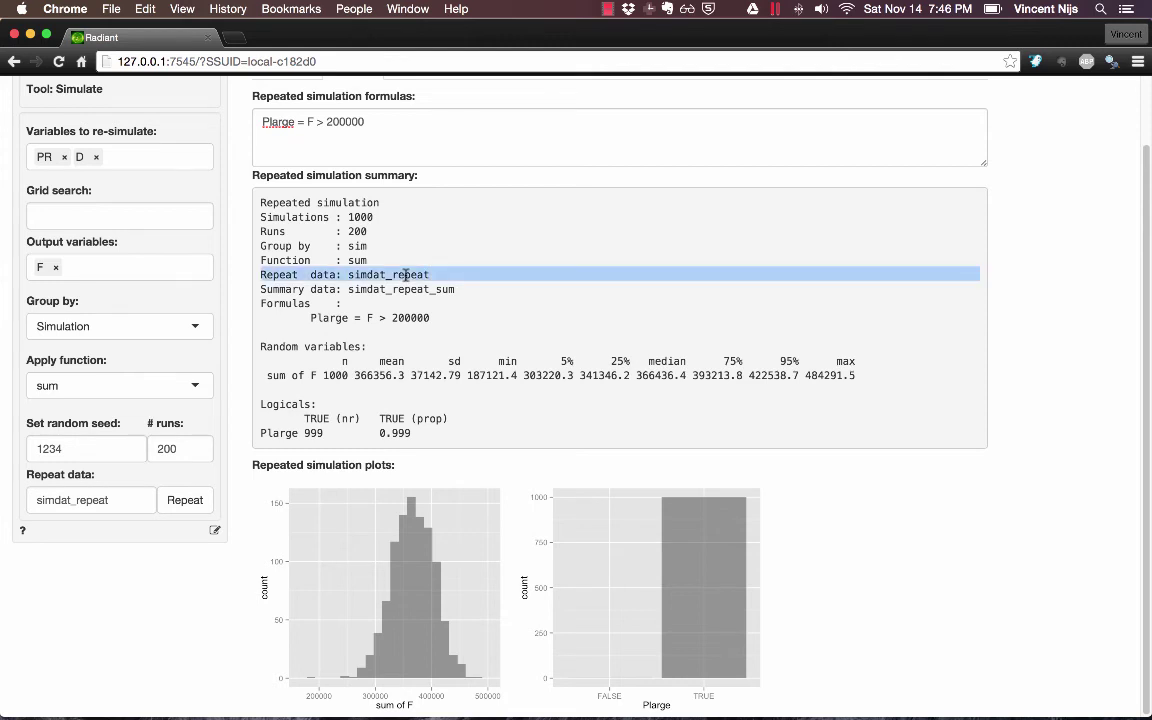
{"action": "left_click", "coordinate": [406, 274]}
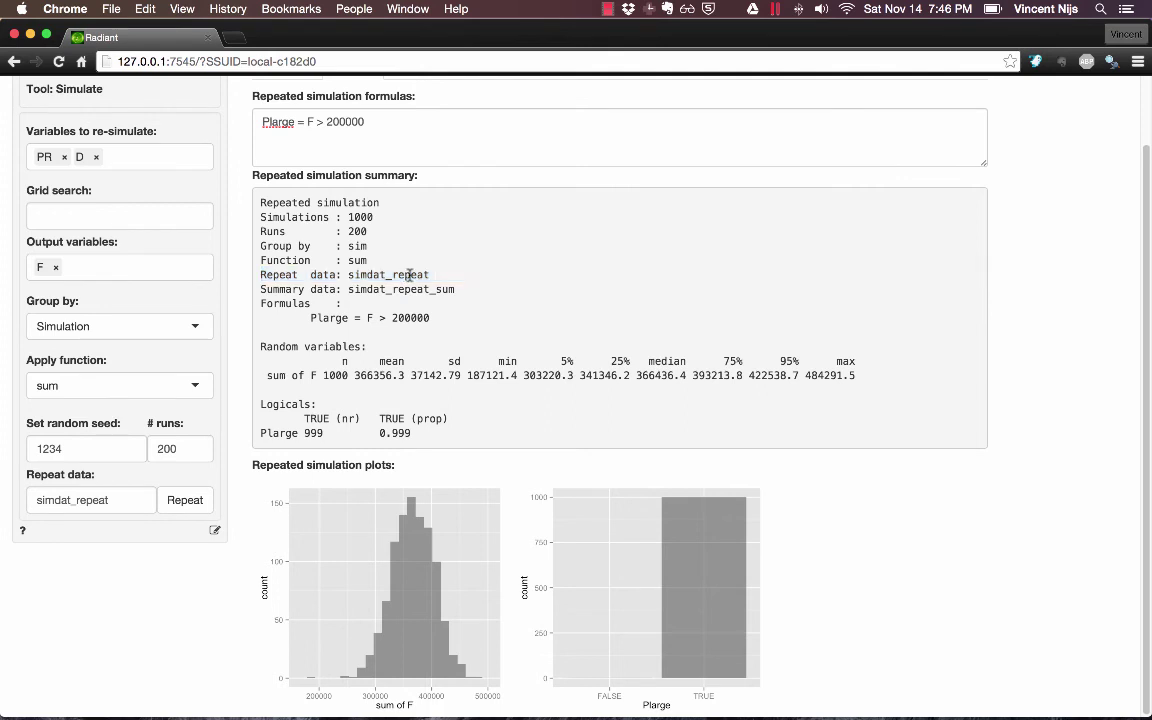
{"action": "double_click", "coordinate": [416, 274]}
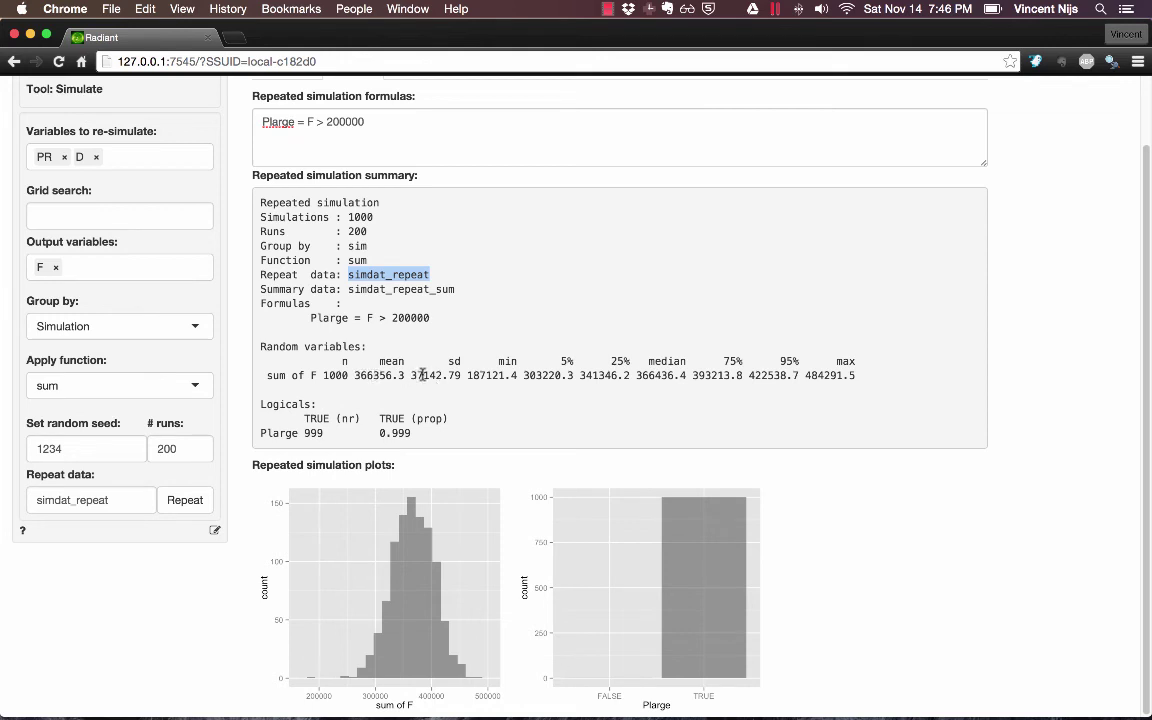
{"action": "left_click_drag", "start_coordinate": [410, 375], "coordinate": [462, 375]}
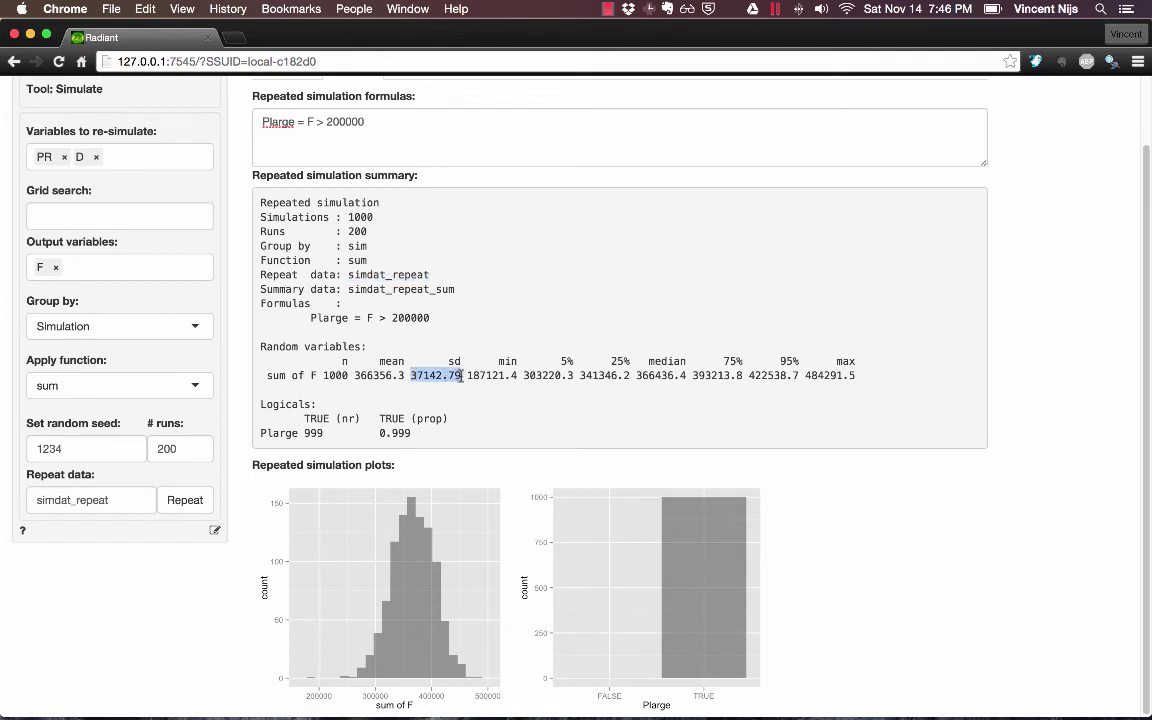
{"action": "left_click", "coordinate": [477, 372]}
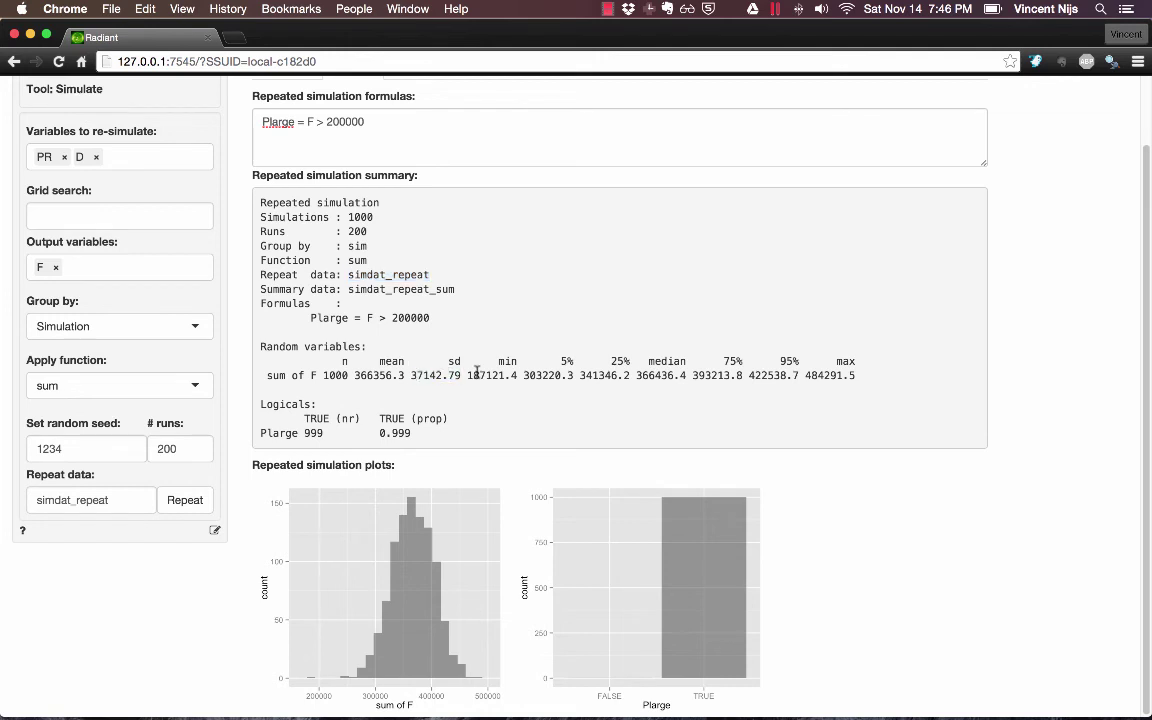
{"action": "triple_click", "coordinate": [822, 373]}
{"action": "left_click", "coordinate": [820, 373]}
{"action": "left_click_drag", "start_coordinate": [803, 374], "coordinate": [855, 375]}
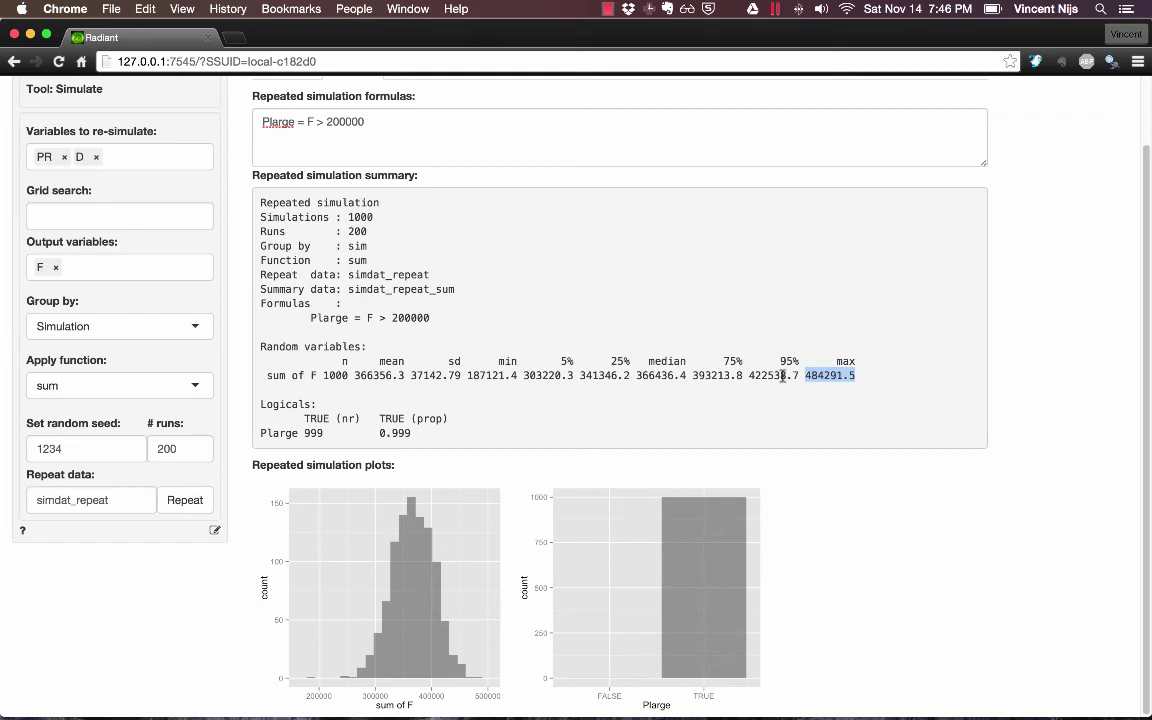
{"action": "left_click", "coordinate": [562, 378]}
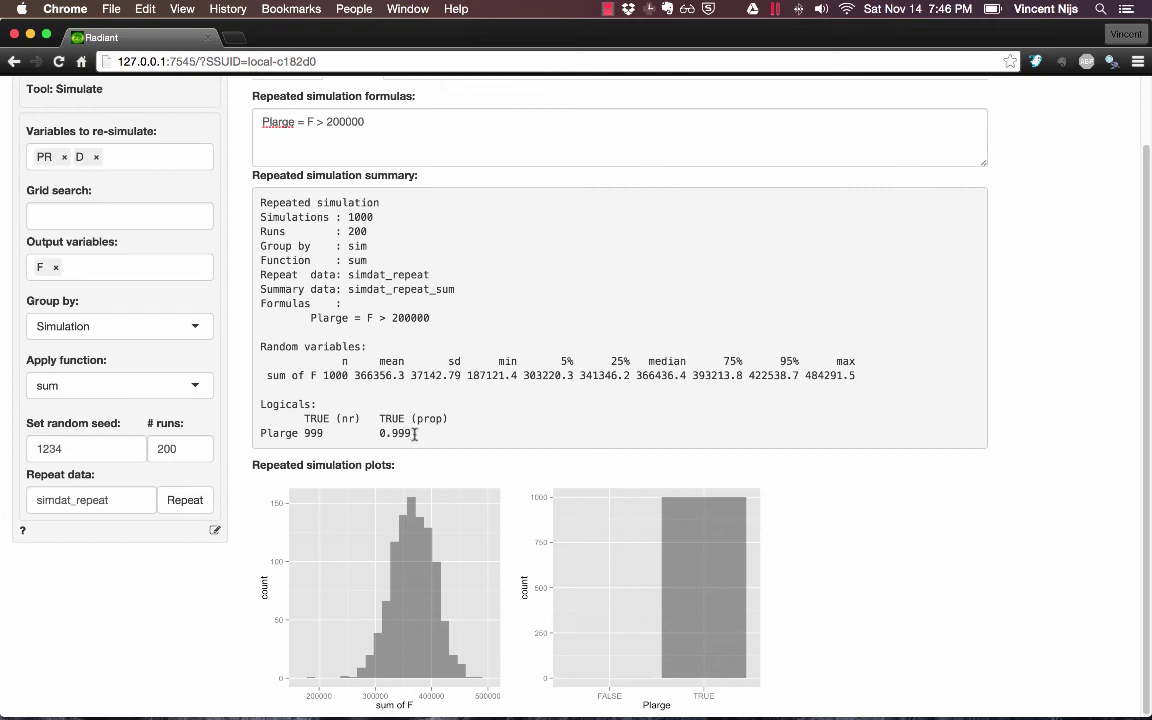
Examine the proportion and number of TRUE results for Plarge in the repeated simulation's Logicals
{"action": "left_click_drag", "start_coordinate": [415, 433], "coordinate": [378, 433]}
{"action": "left_click_drag", "start_coordinate": [305, 433], "coordinate": [337, 432]}
{"action": "left_click", "coordinate": [337, 432]}
{"action": "scroll", "coordinate": [410, 641], "scroll_direction": "up", "scroll_amount": 2}
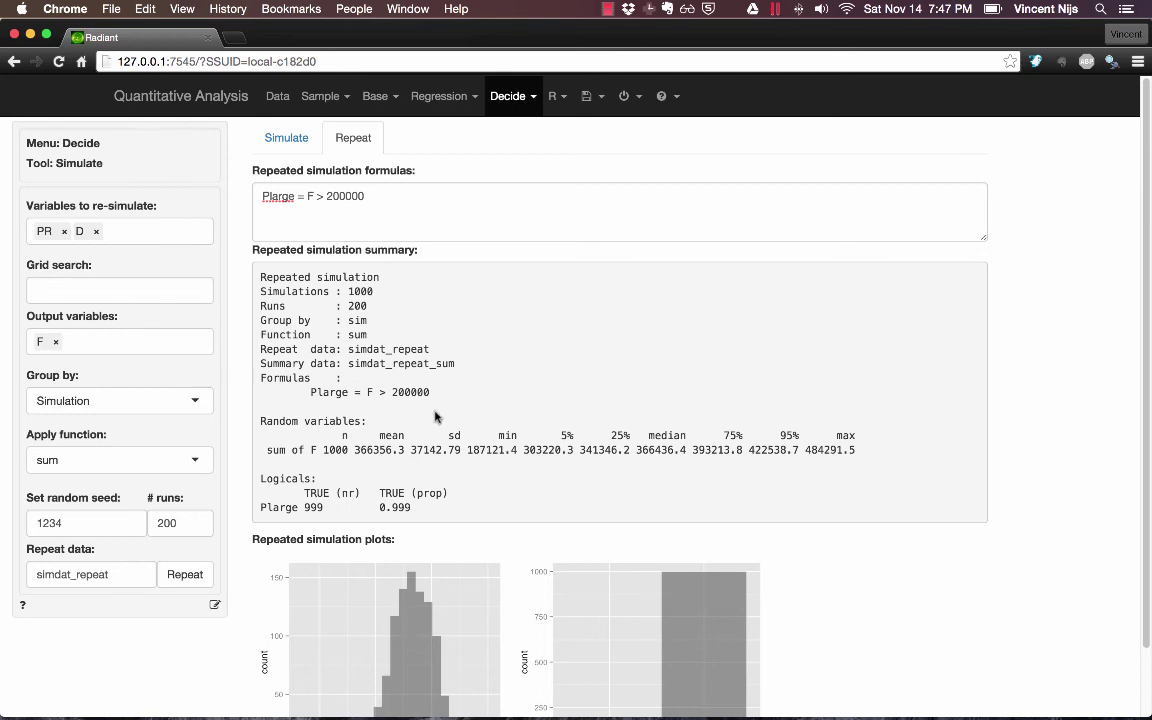
Return to the original simulation and review its formulas, focusing on how RvsG is defined from F
{"action": "left_click", "coordinate": [286, 139]}
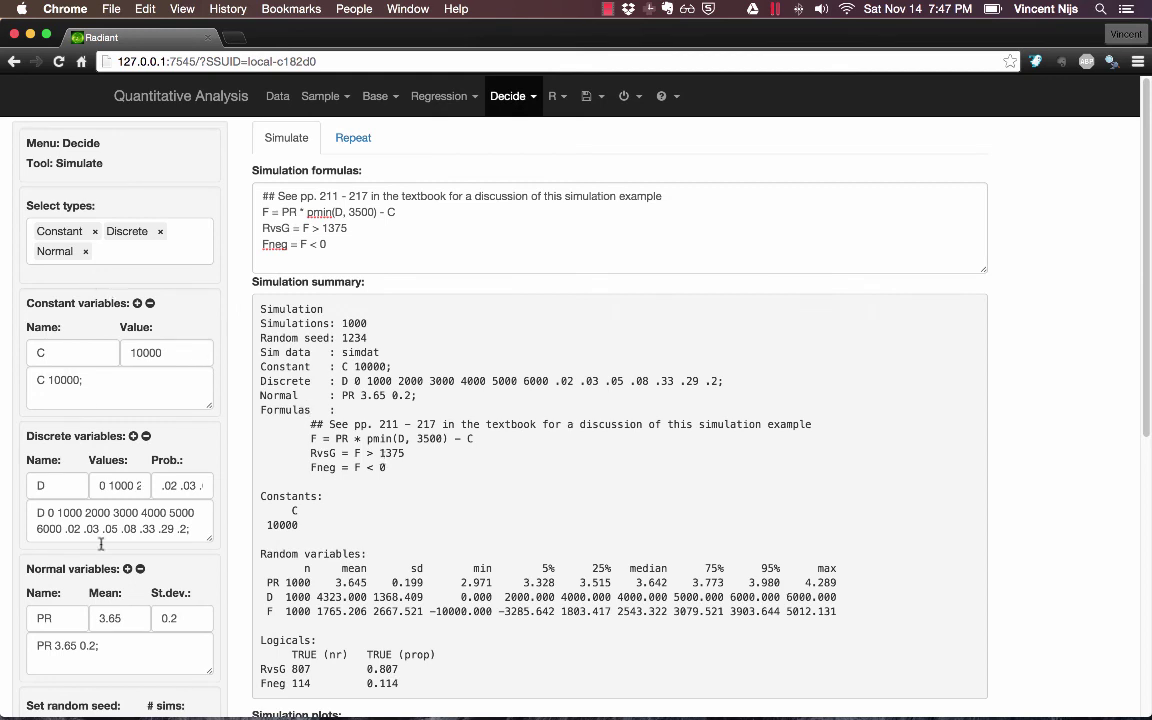
{"action": "left_click_drag", "start_coordinate": [322, 244], "coordinate": [256, 217]}
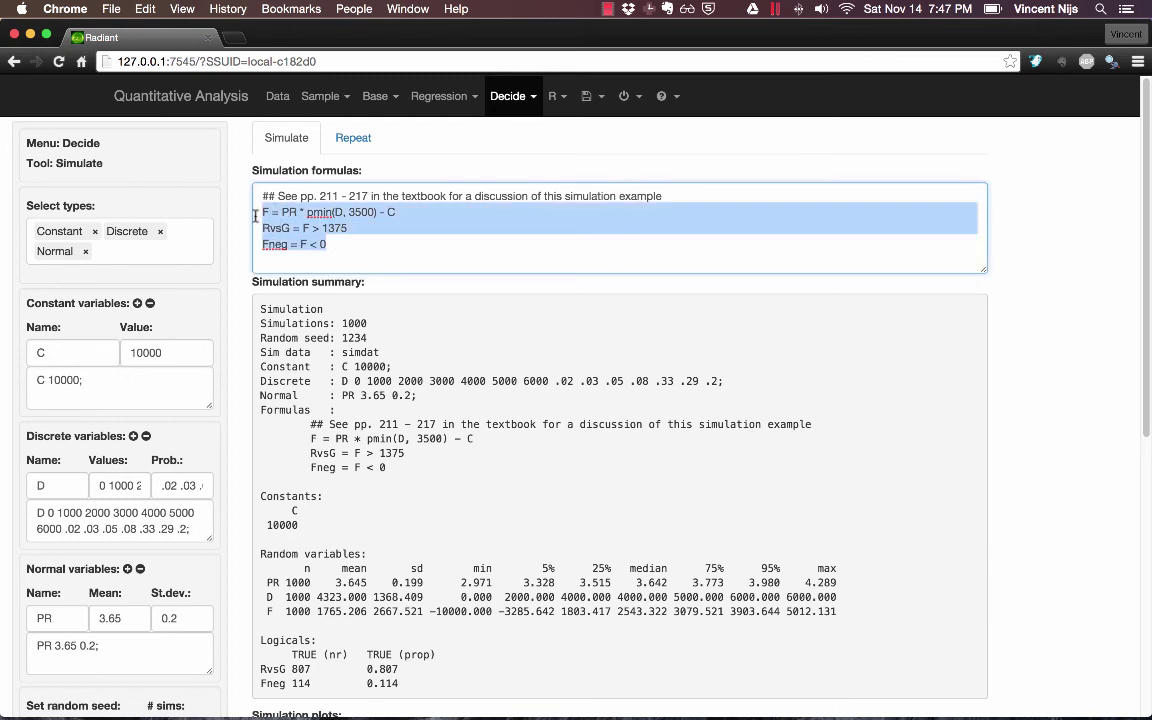
{"action": "left_click", "coordinate": [326, 219]}
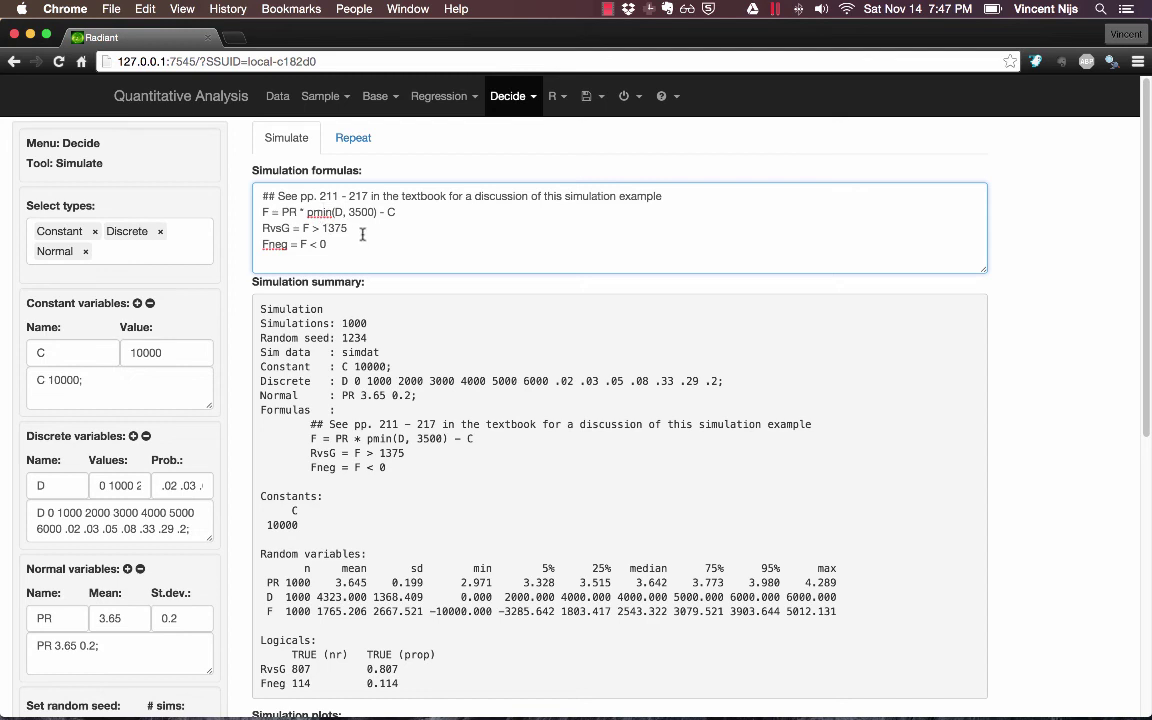
{"action": "left_click_drag", "start_coordinate": [362, 230], "coordinate": [264, 231]}
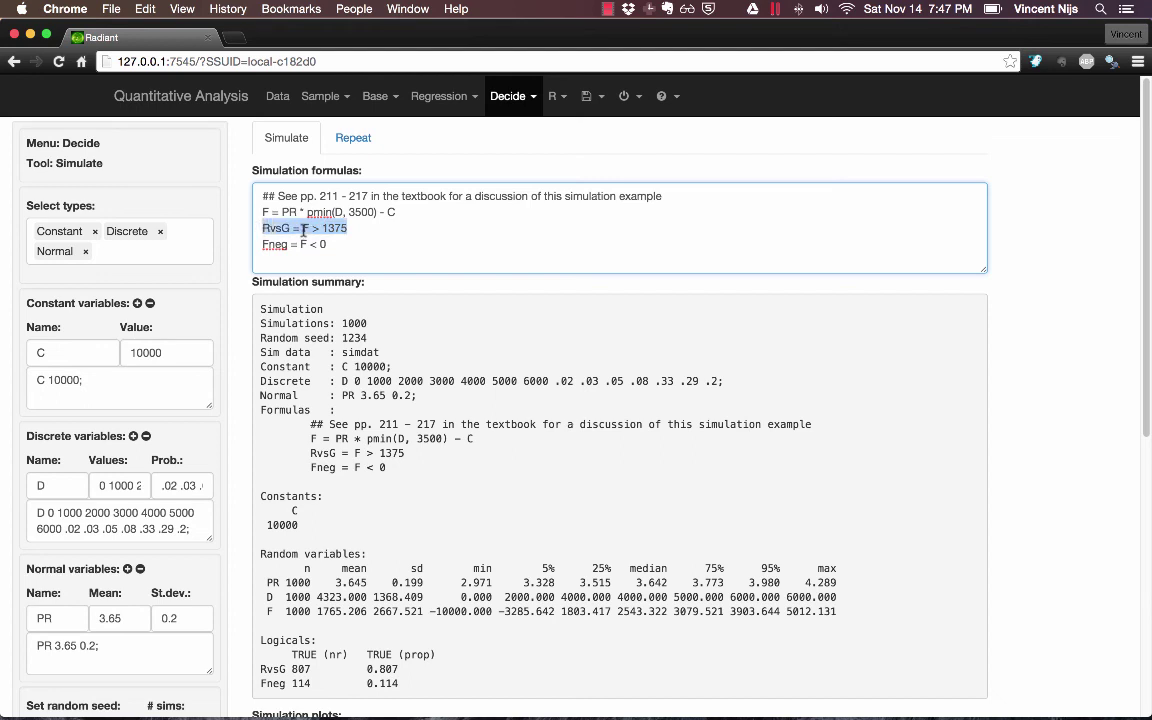
{"action": "double_click", "coordinate": [277, 229]}
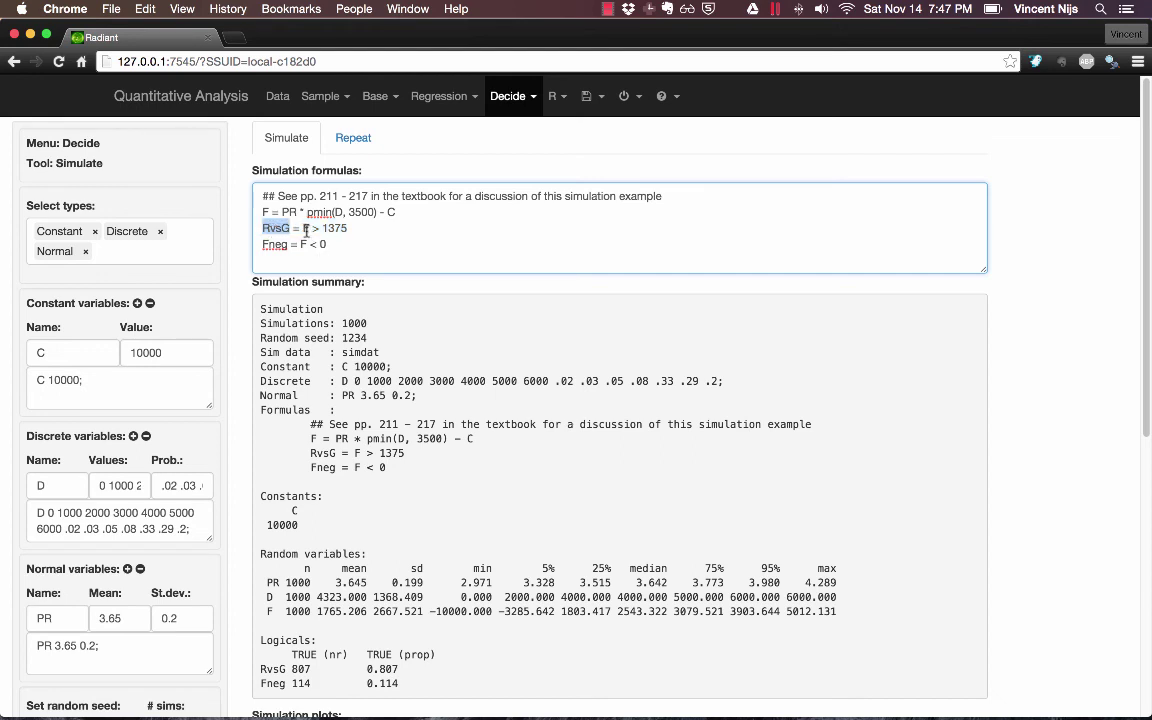
{"action": "left_click_drag", "start_coordinate": [303, 229], "coordinate": [369, 232]}
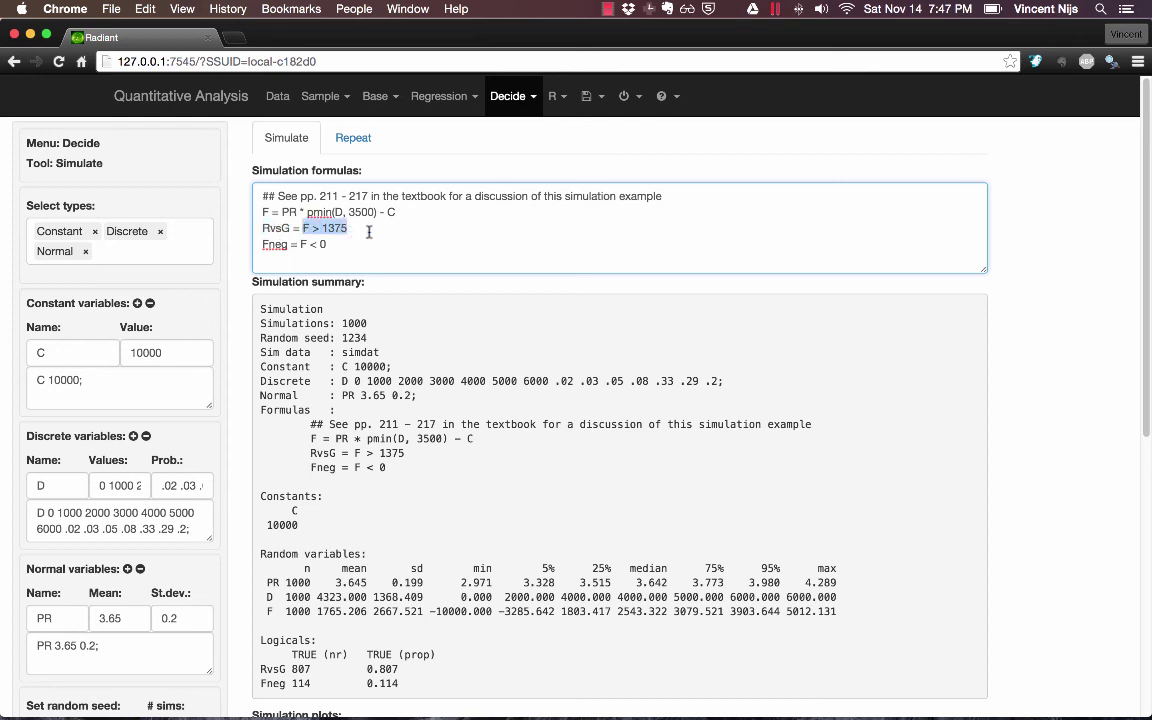
{"action": "key", "text": "Up"}
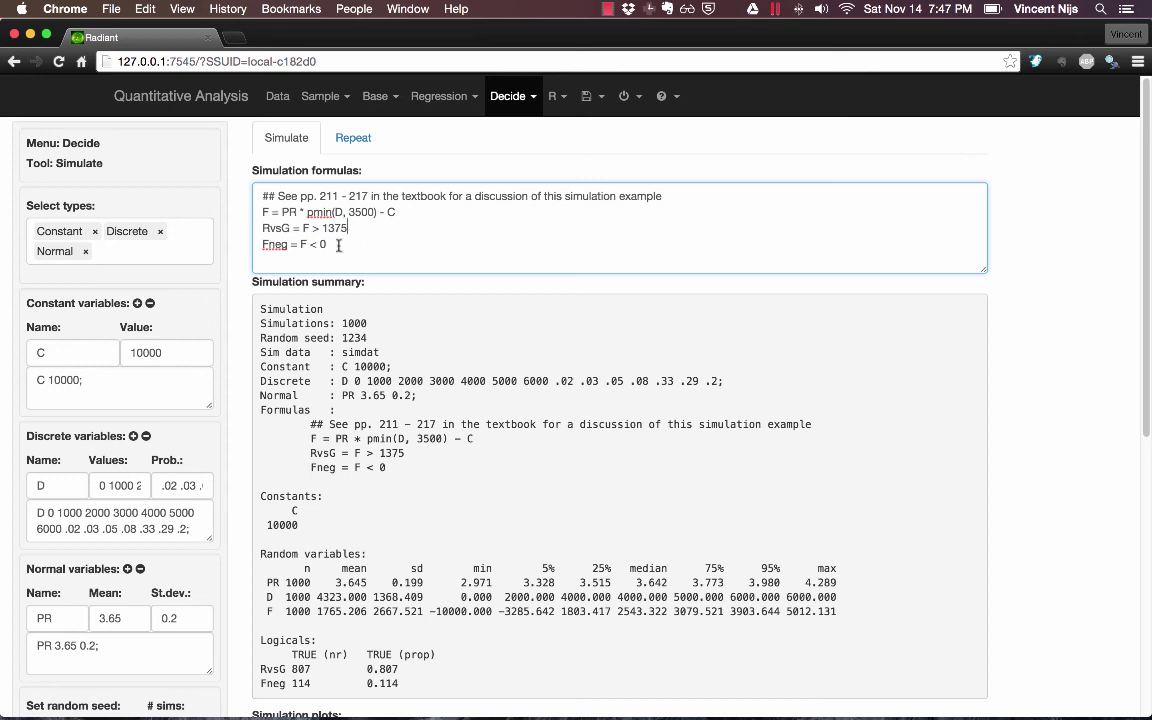
{"action": "double_click", "coordinate": [277, 229]}
Check the simulated data name in the simulation settings and open the simdat dataset in the data manager
{"action": "scroll", "coordinate": [110, 335], "scroll_direction": "down", "scroll_amount": 3}
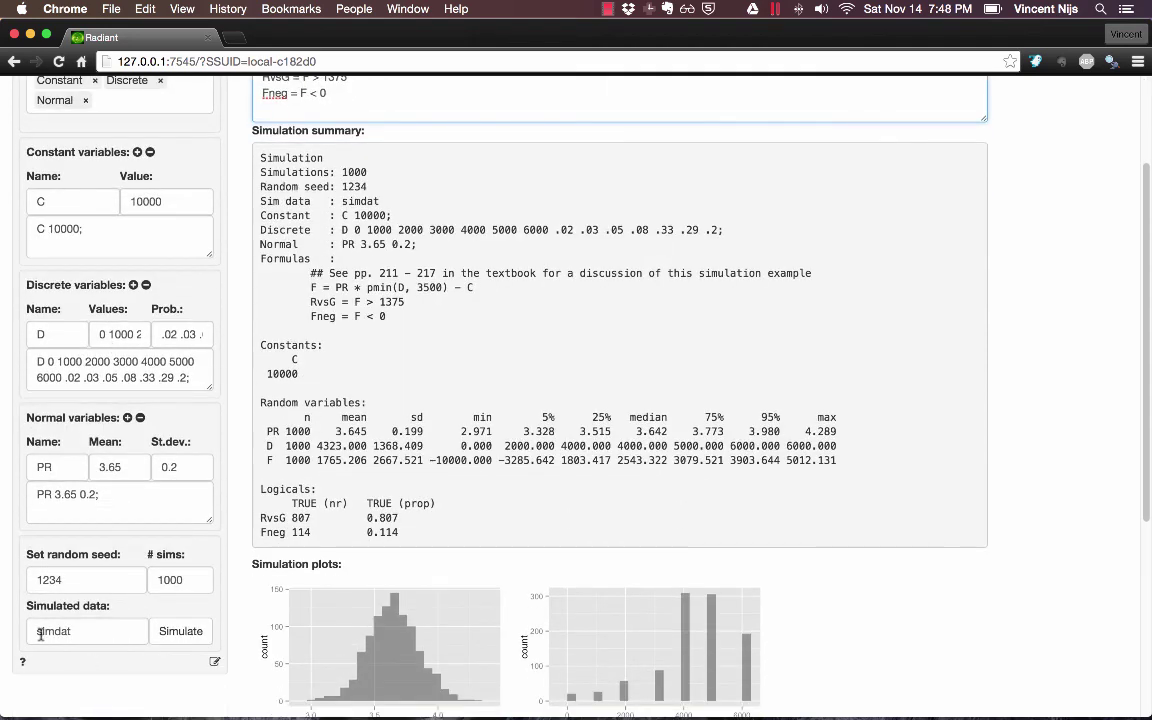
{"action": "double_click", "coordinate": [52, 632]}
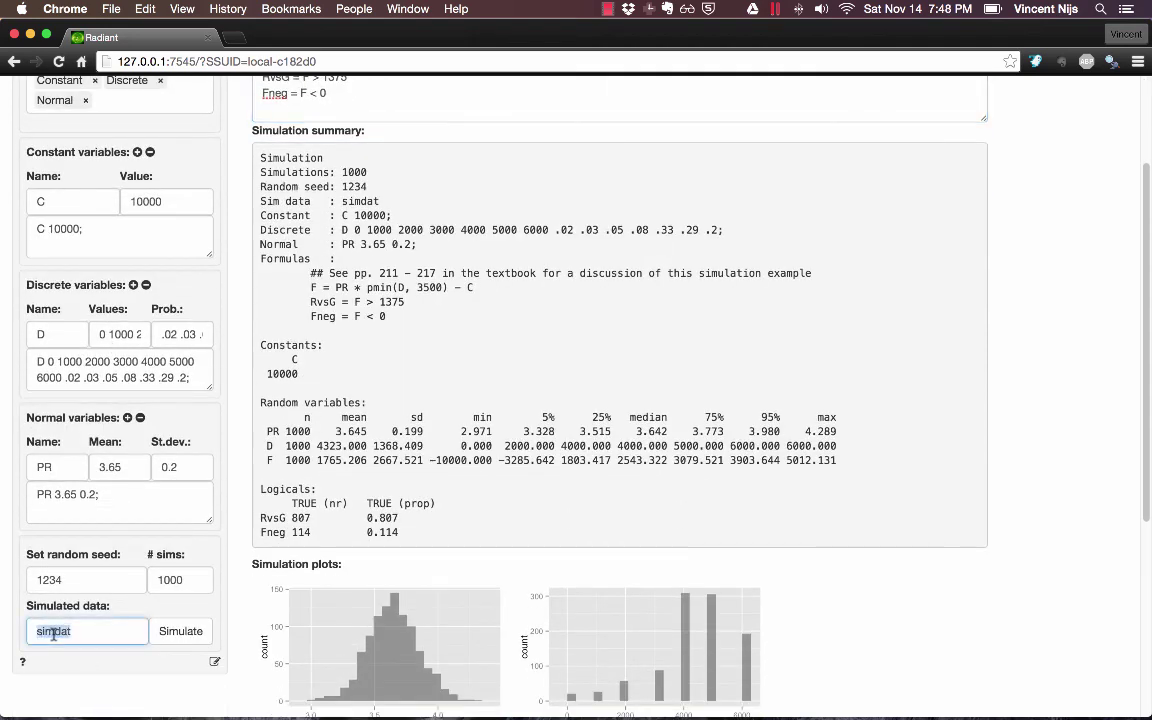
{"action": "left_click", "coordinate": [75, 631]}
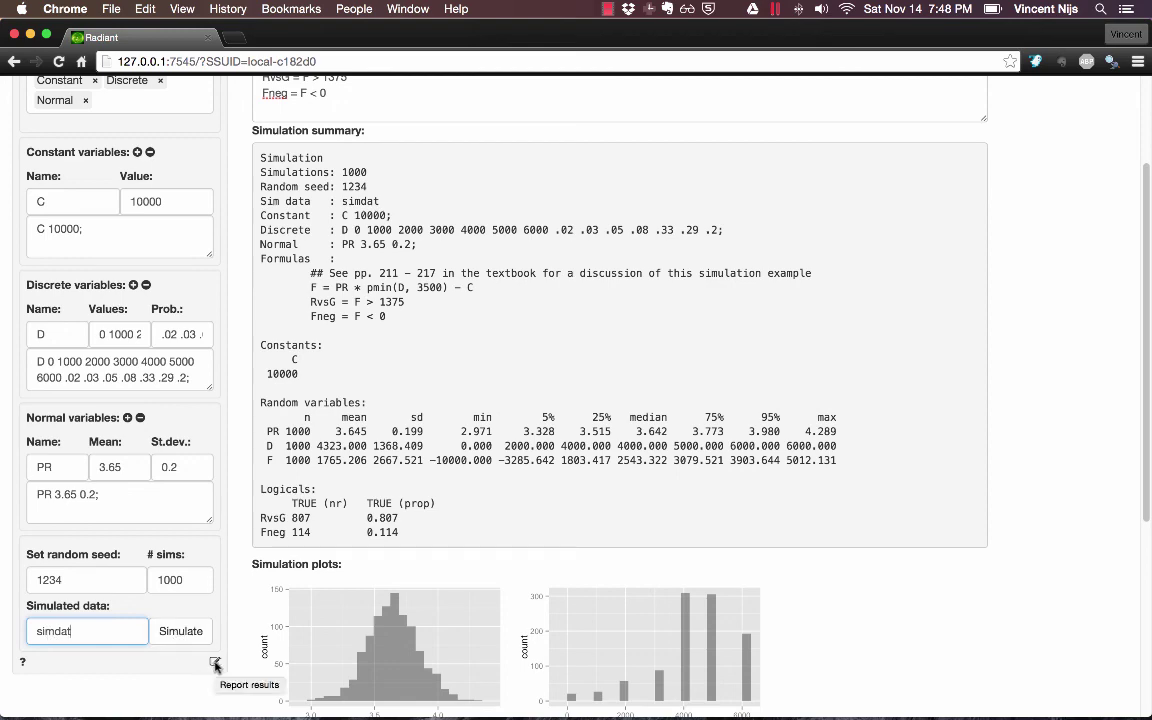
{"action": "scroll", "coordinate": [377, 256], "scroll_direction": "up", "scroll_amount": 5}
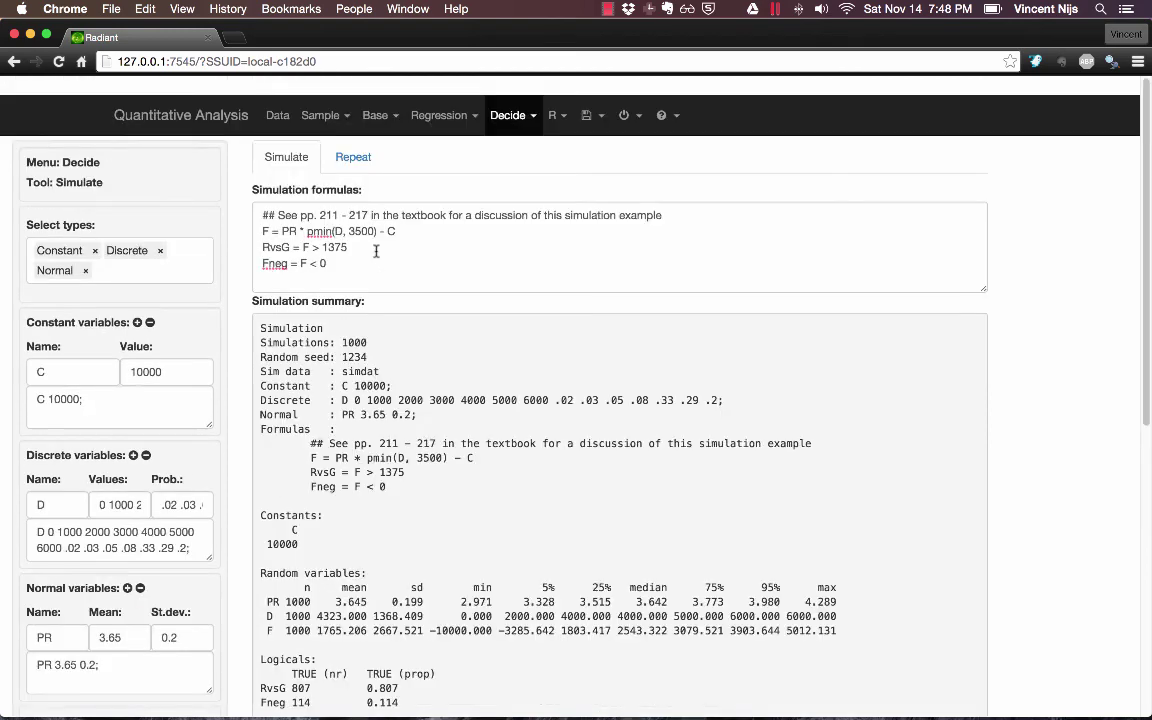
{"action": "left_click", "coordinate": [280, 100]}
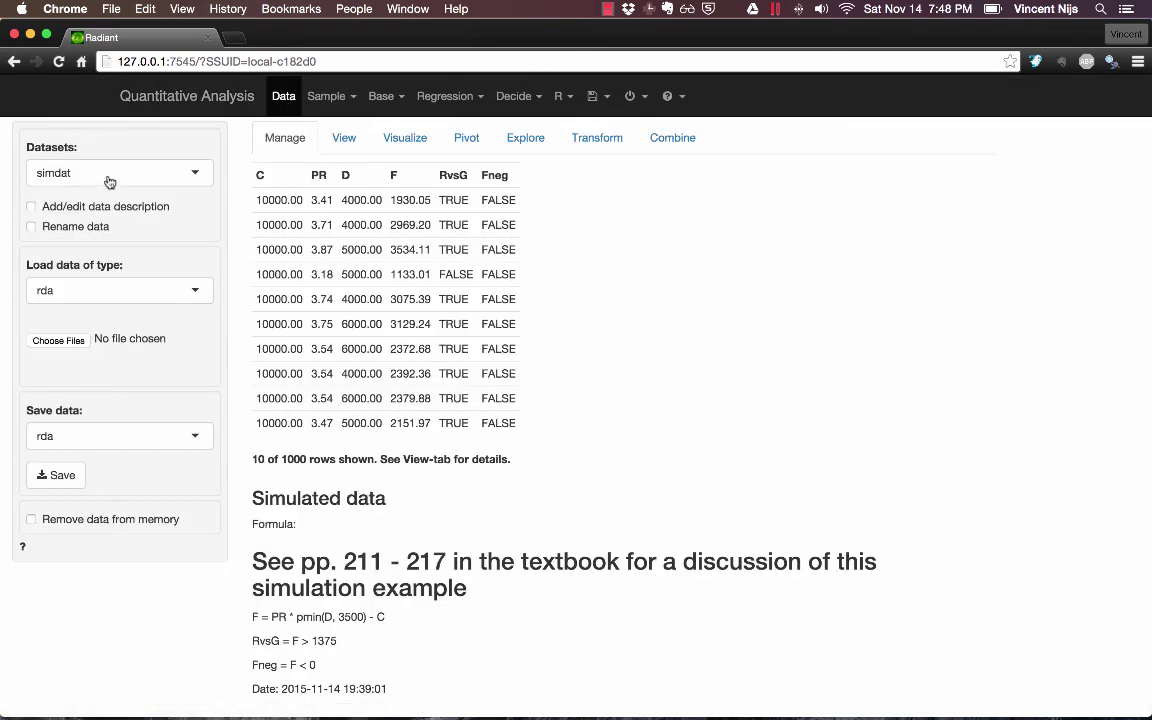
View the simdat rows as a table, sorting them by PR in descending and ascending order and by F in ascending order
{"action": "left_click", "coordinate": [343, 140]}
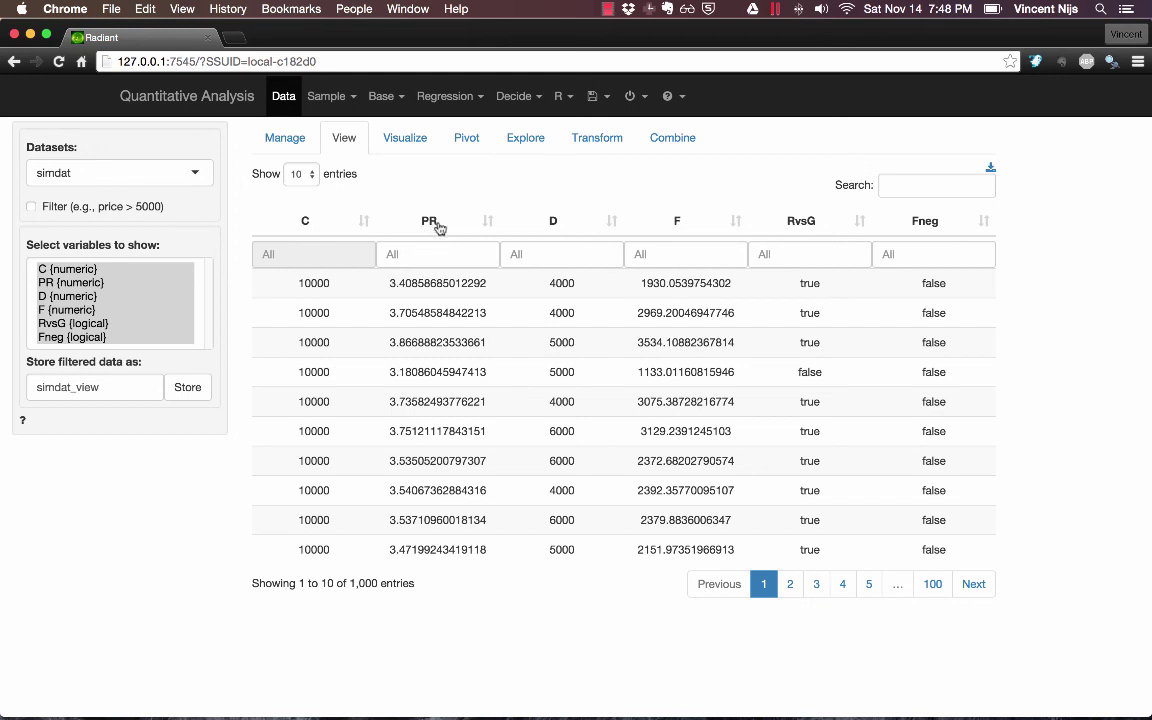
{"action": "left_click", "coordinate": [439, 228]}
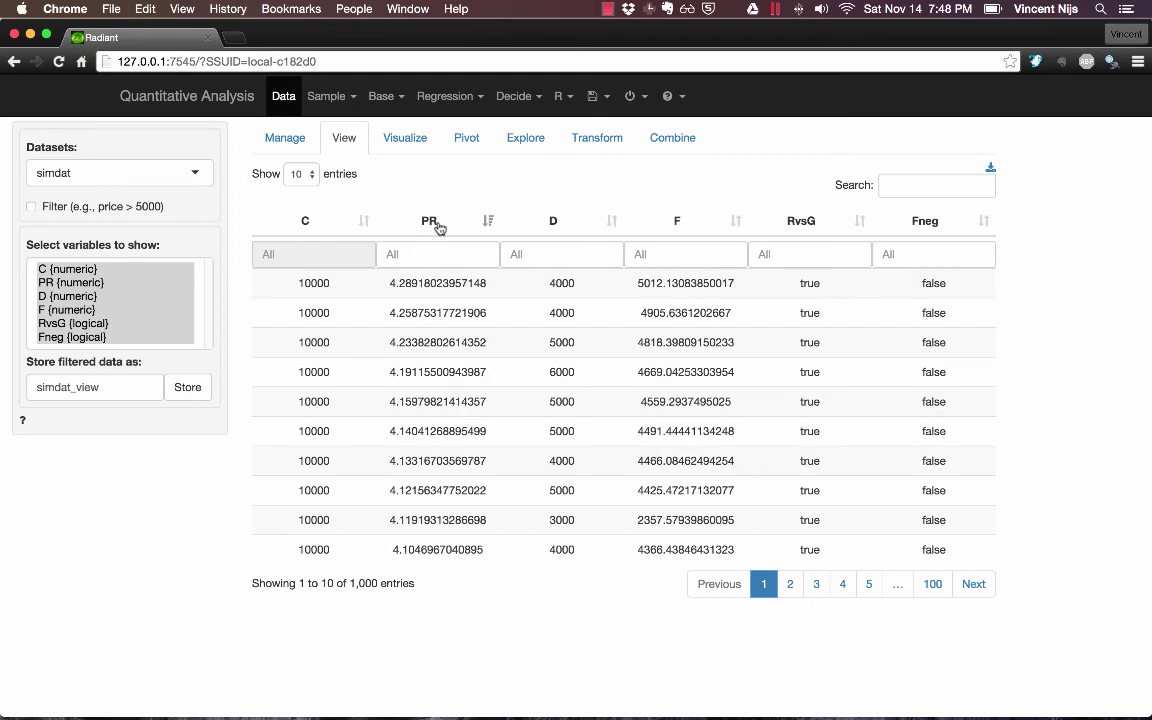
{"action": "left_click", "coordinate": [438, 226]}
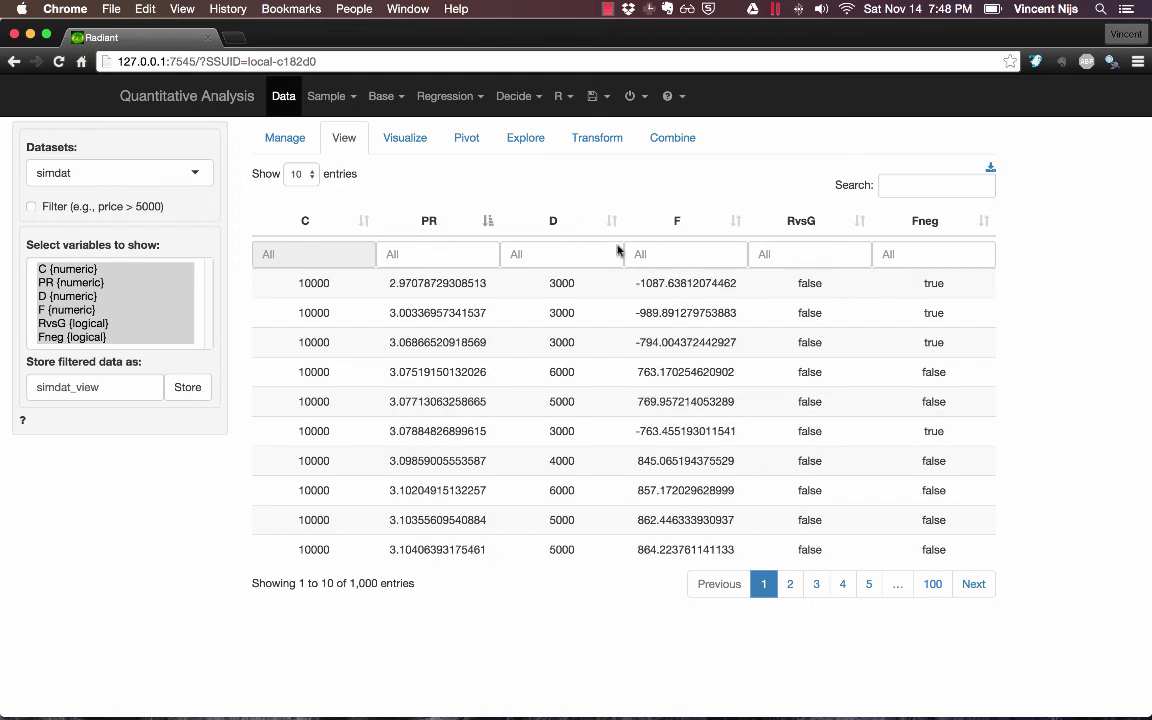
{"action": "left_click", "coordinate": [667, 236]}
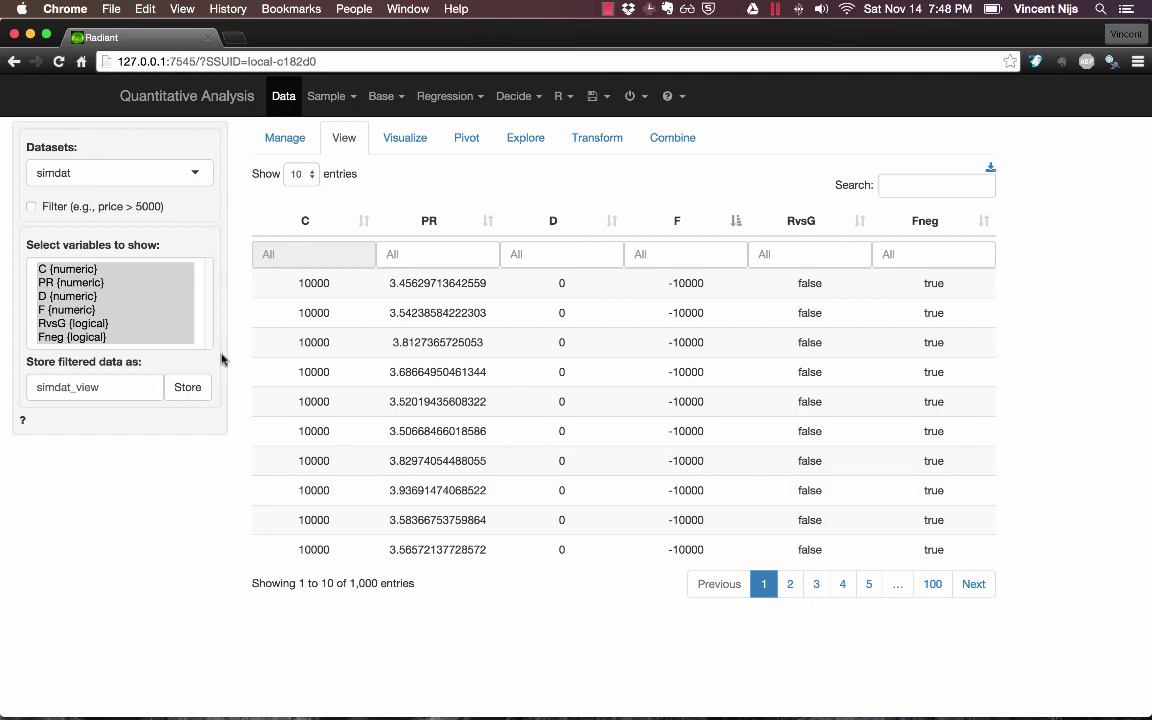
Inspect the rows and number of entries in the simdat_repeat dataset and in the simdat_repeat_sum dataset with its F sums
{"action": "left_click", "coordinate": [104, 179]}
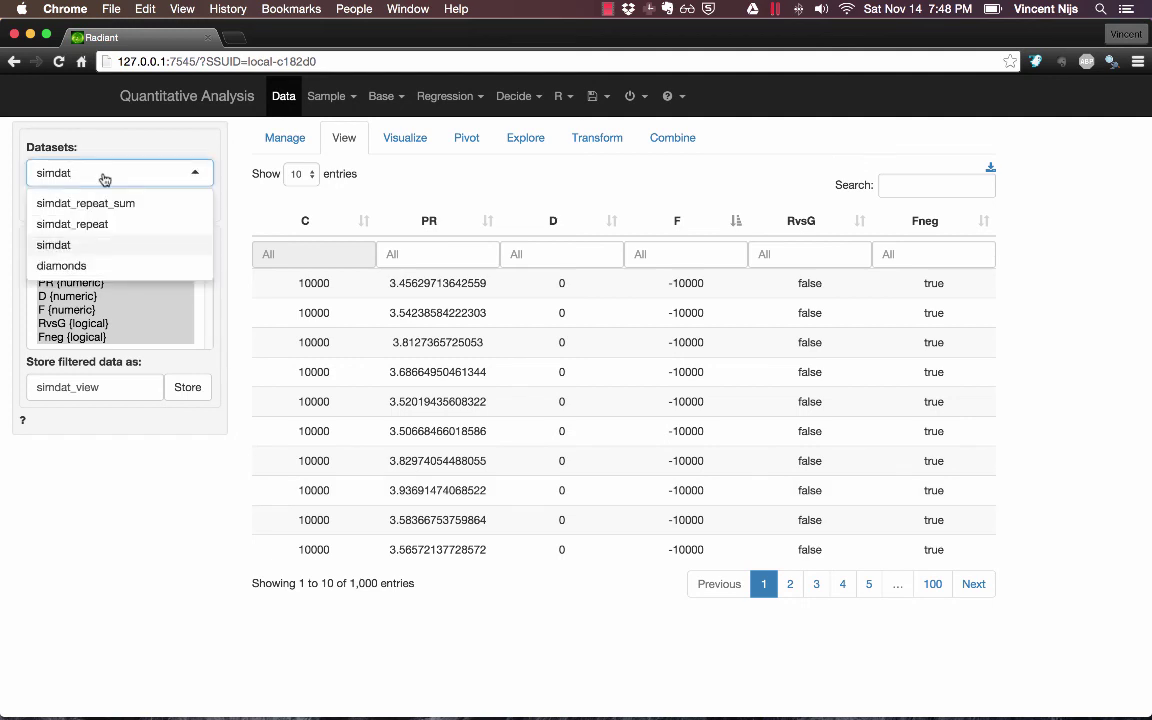
{"action": "left_click", "coordinate": [95, 225]}
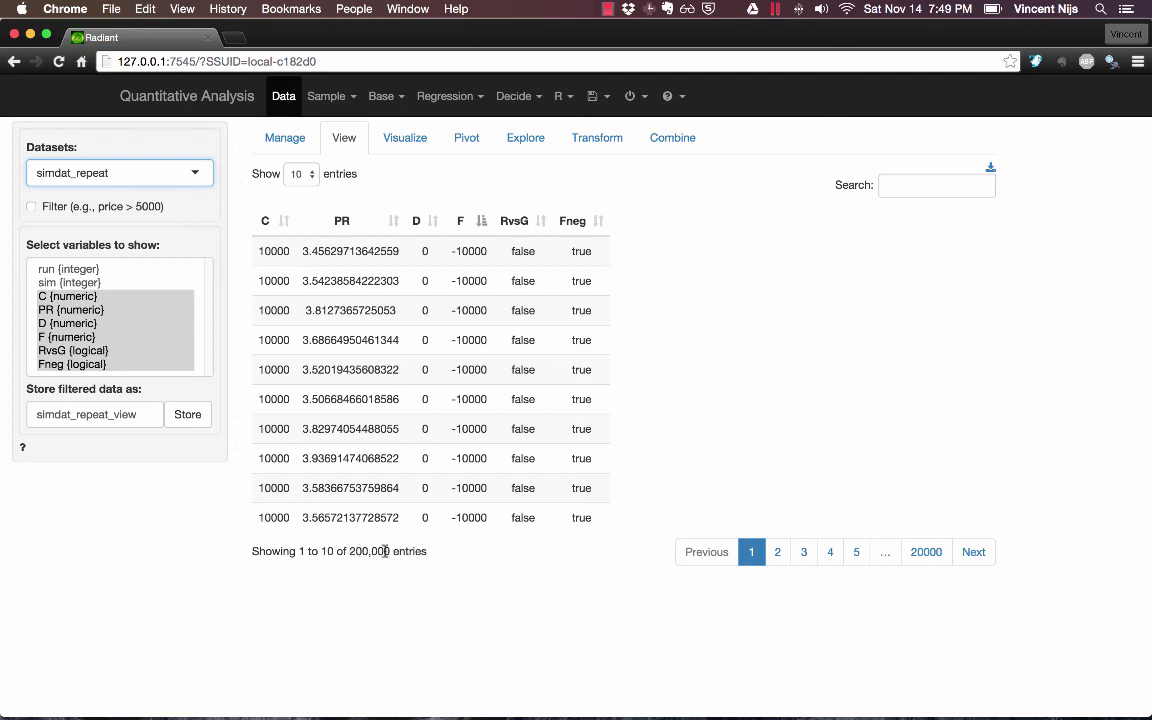
{"action": "left_click", "coordinate": [91, 165]}
{"action": "left_click", "coordinate": [90, 200]}
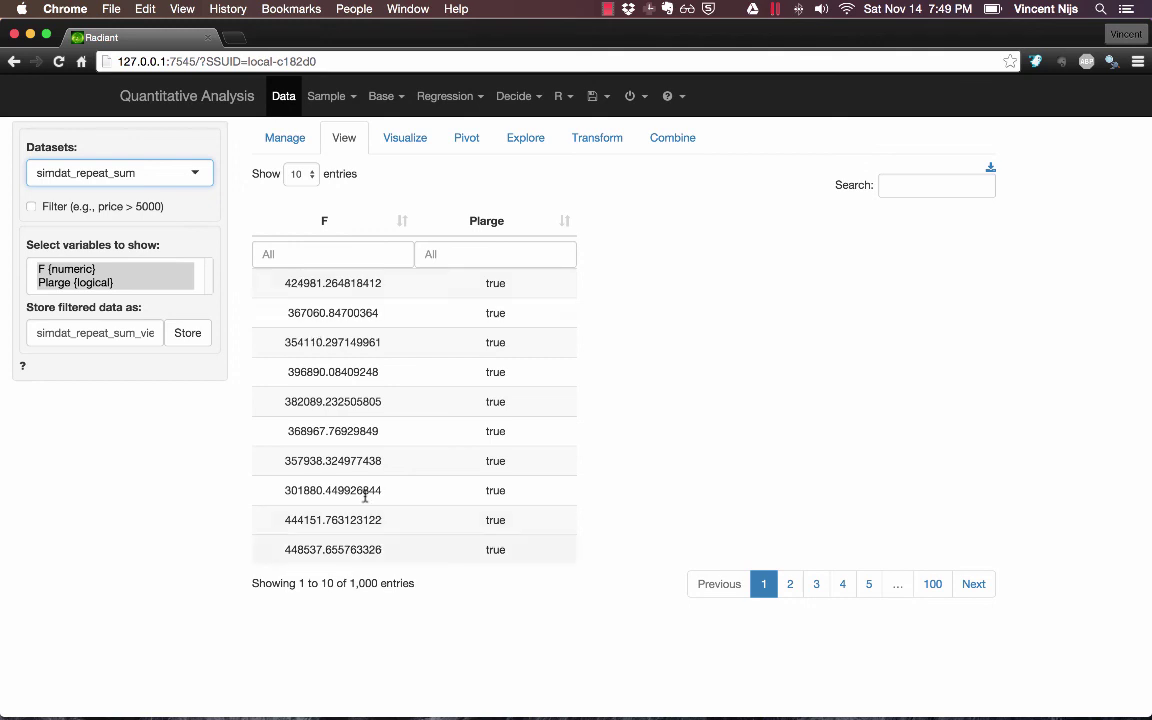
{"action": "double_click", "coordinate": [301, 283]}
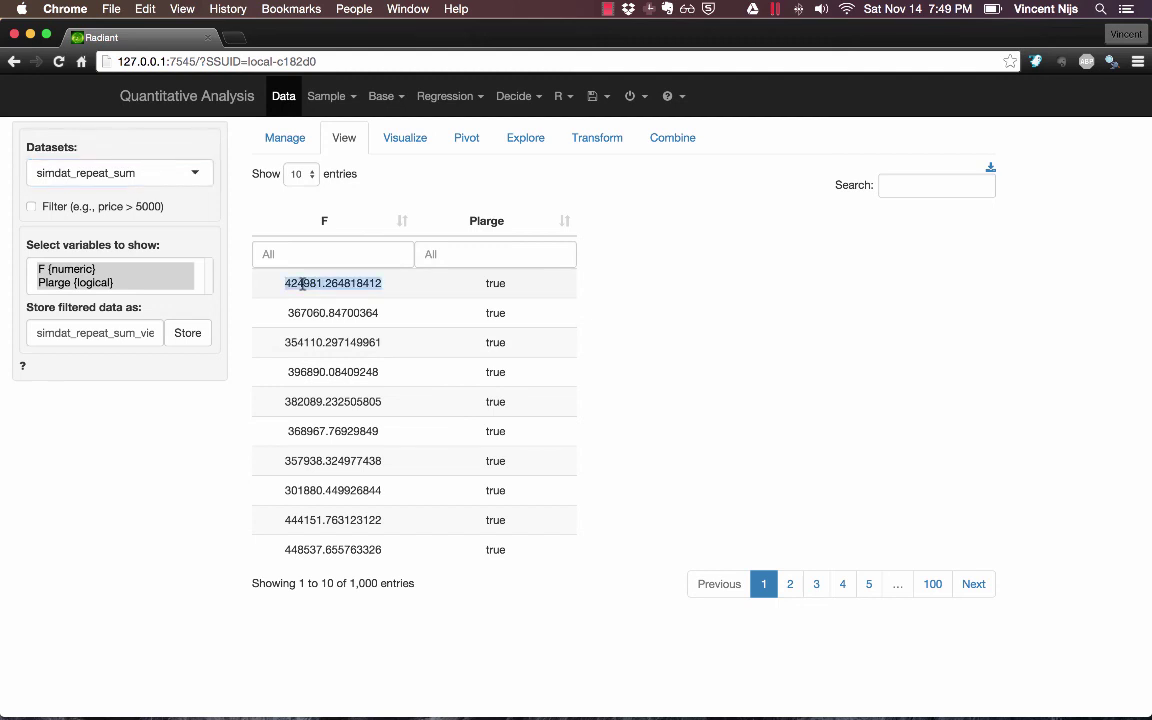
{"action": "double_click", "coordinate": [362, 584]}
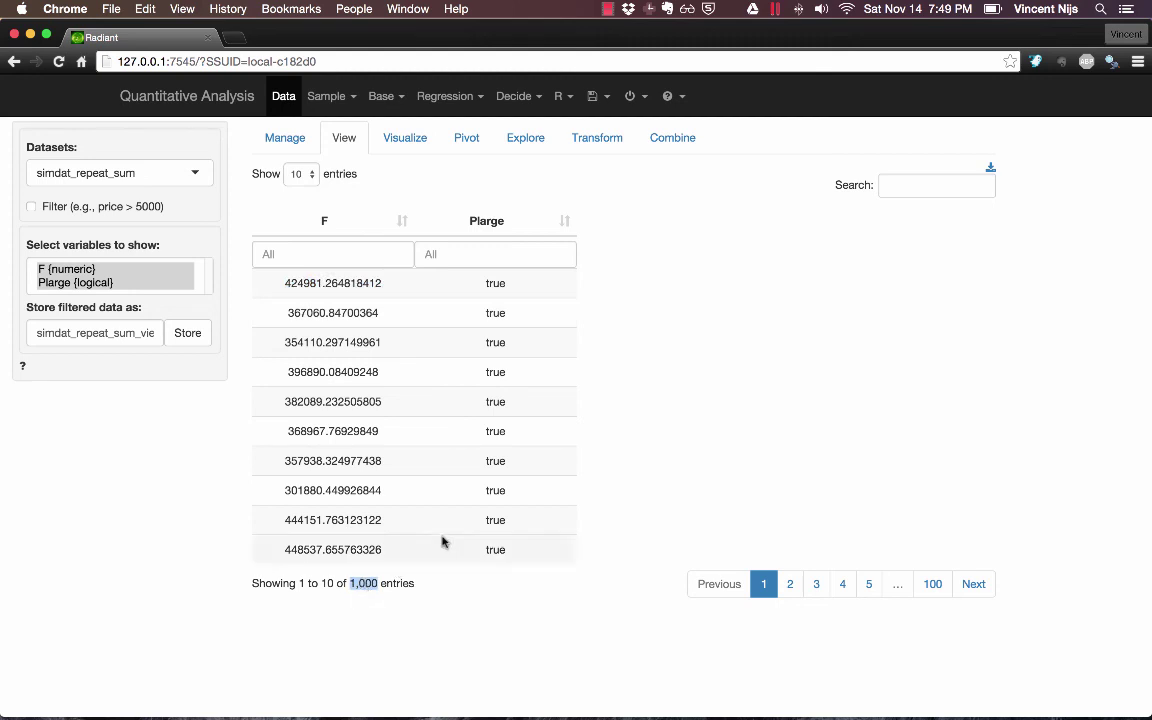
Return to the Simulate tool to review the original simulation's formulas and summary
{"action": "left_click", "coordinate": [514, 96]}
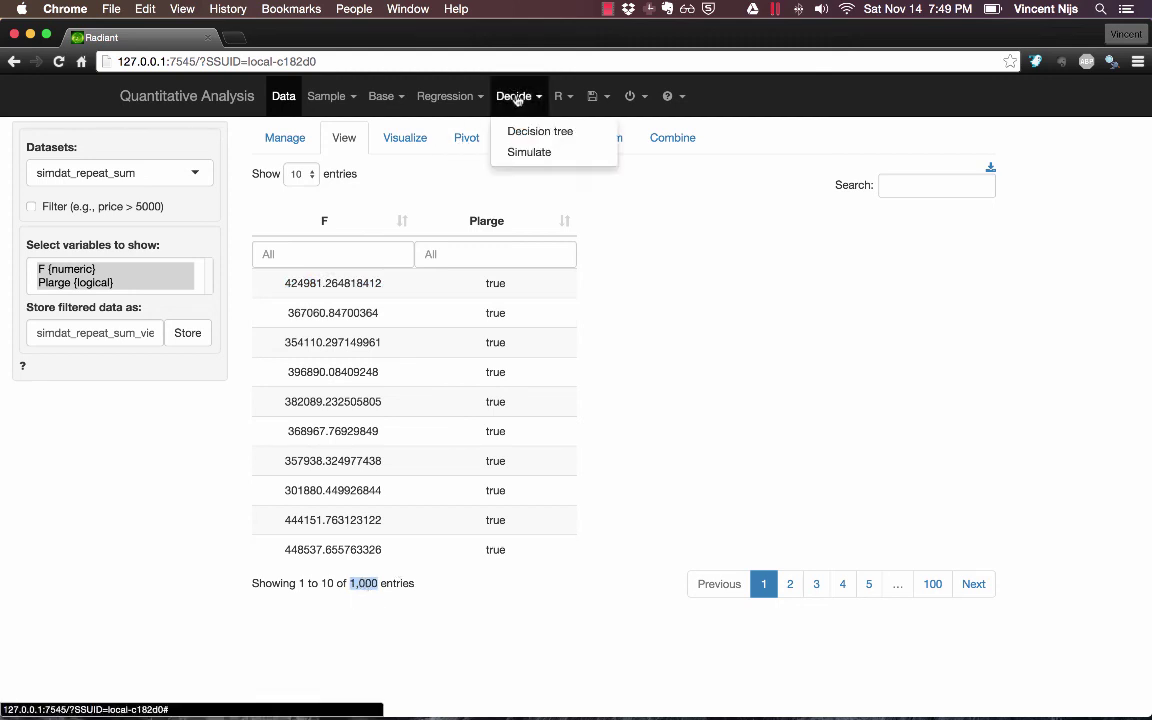
{"action": "left_click", "coordinate": [531, 152]}
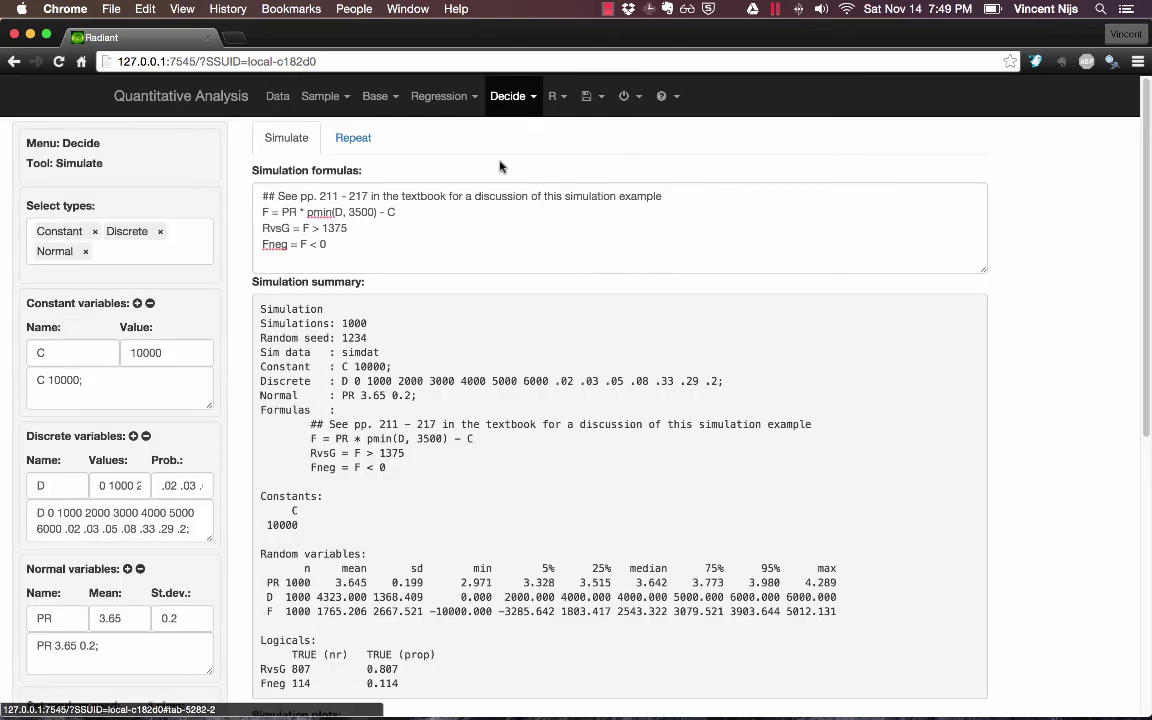